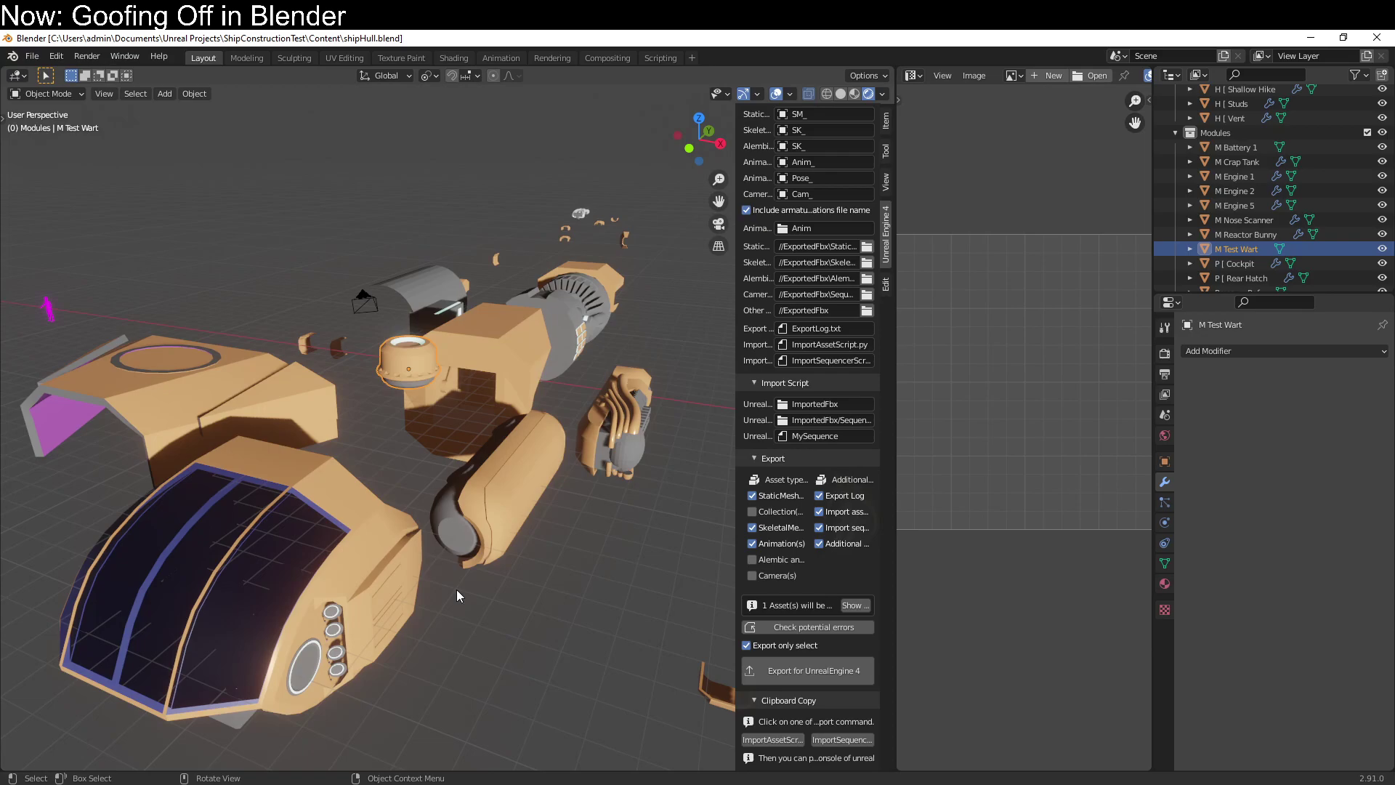
Unwrap all of M Test Wart's faces with Smart UV Project at a 66° angle limit and 0.000 island margin
{"action": "key", "text": "Tab"}
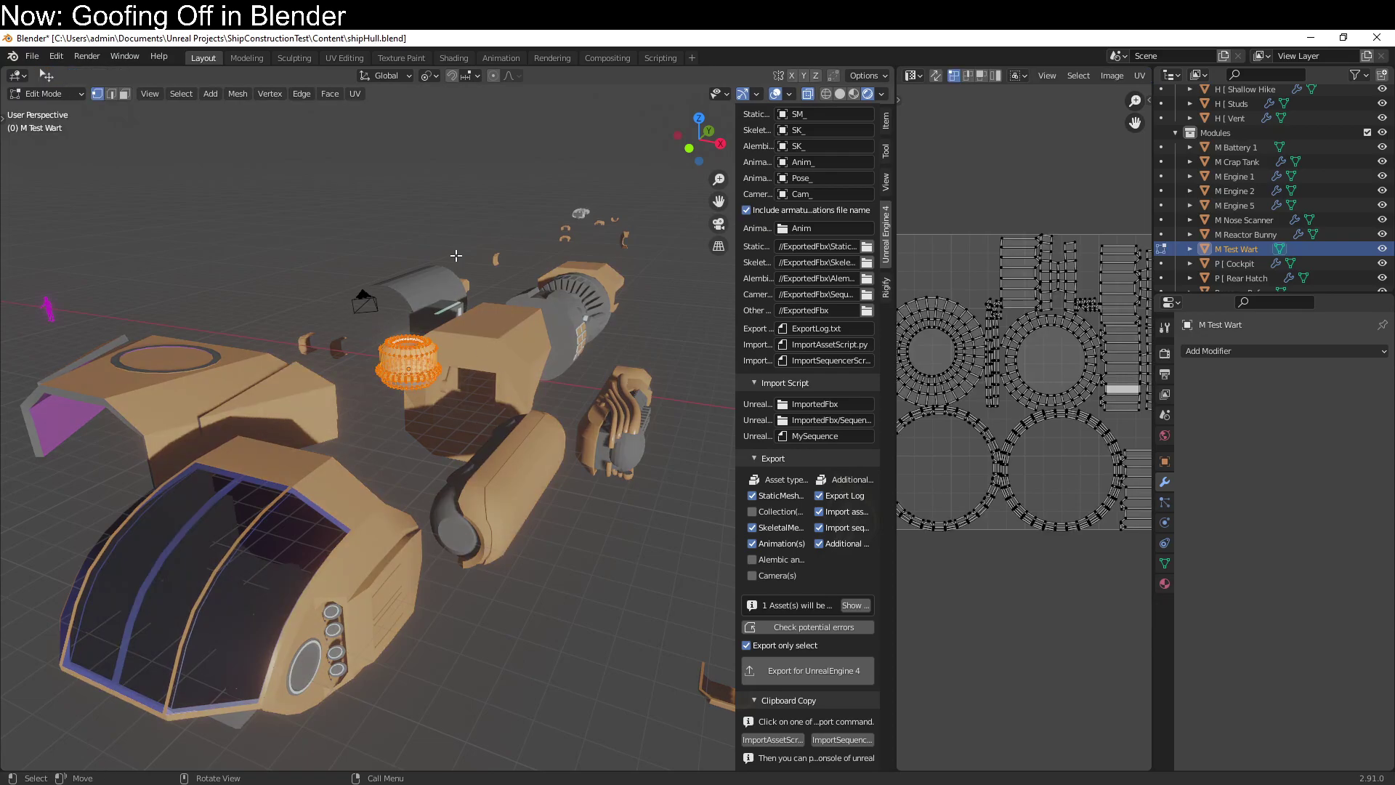
{"action": "middle_click_drag", "start_coordinate": [456, 255], "coordinate": [445, 275], "text": "shift"}
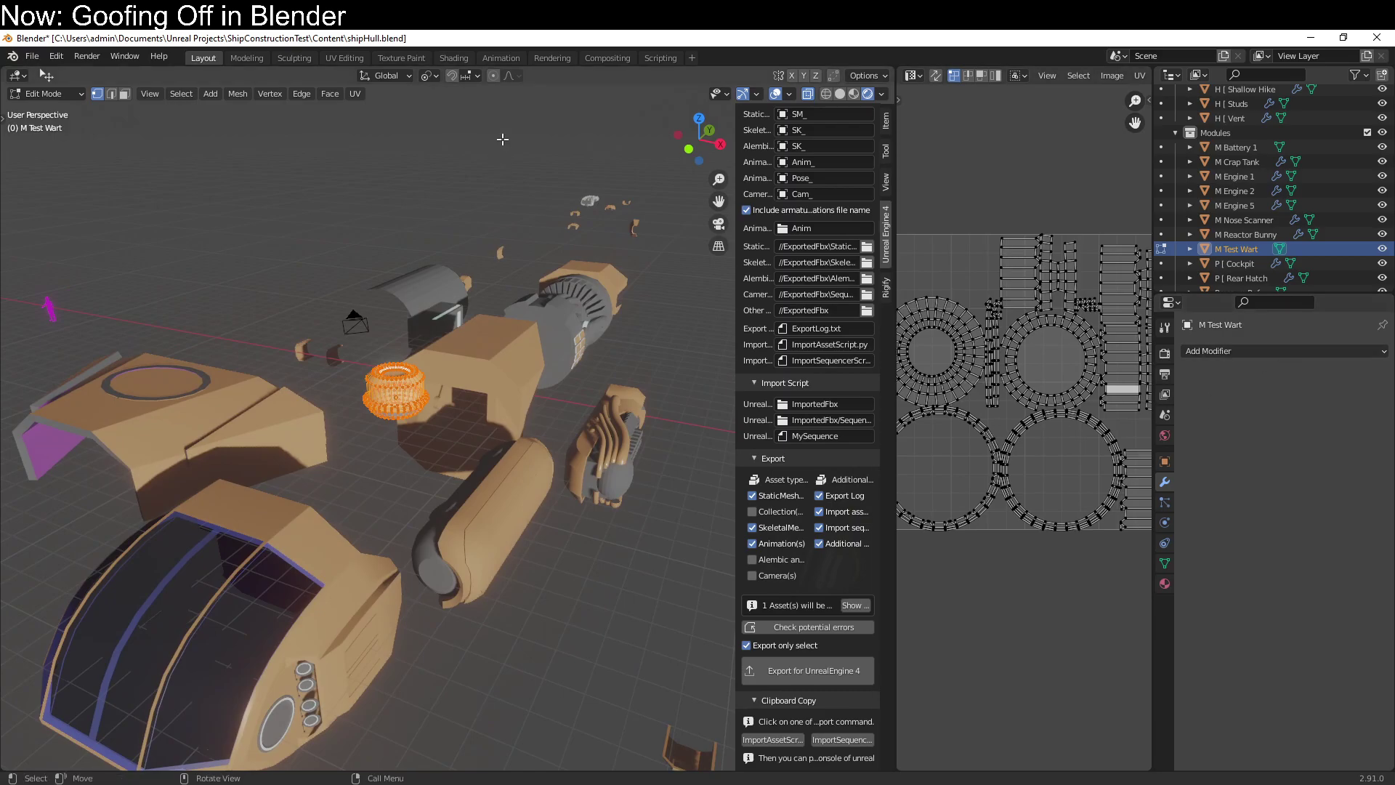
{"action": "left_click", "coordinate": [354, 94]}
{"action": "left_click", "coordinate": [365, 129]}
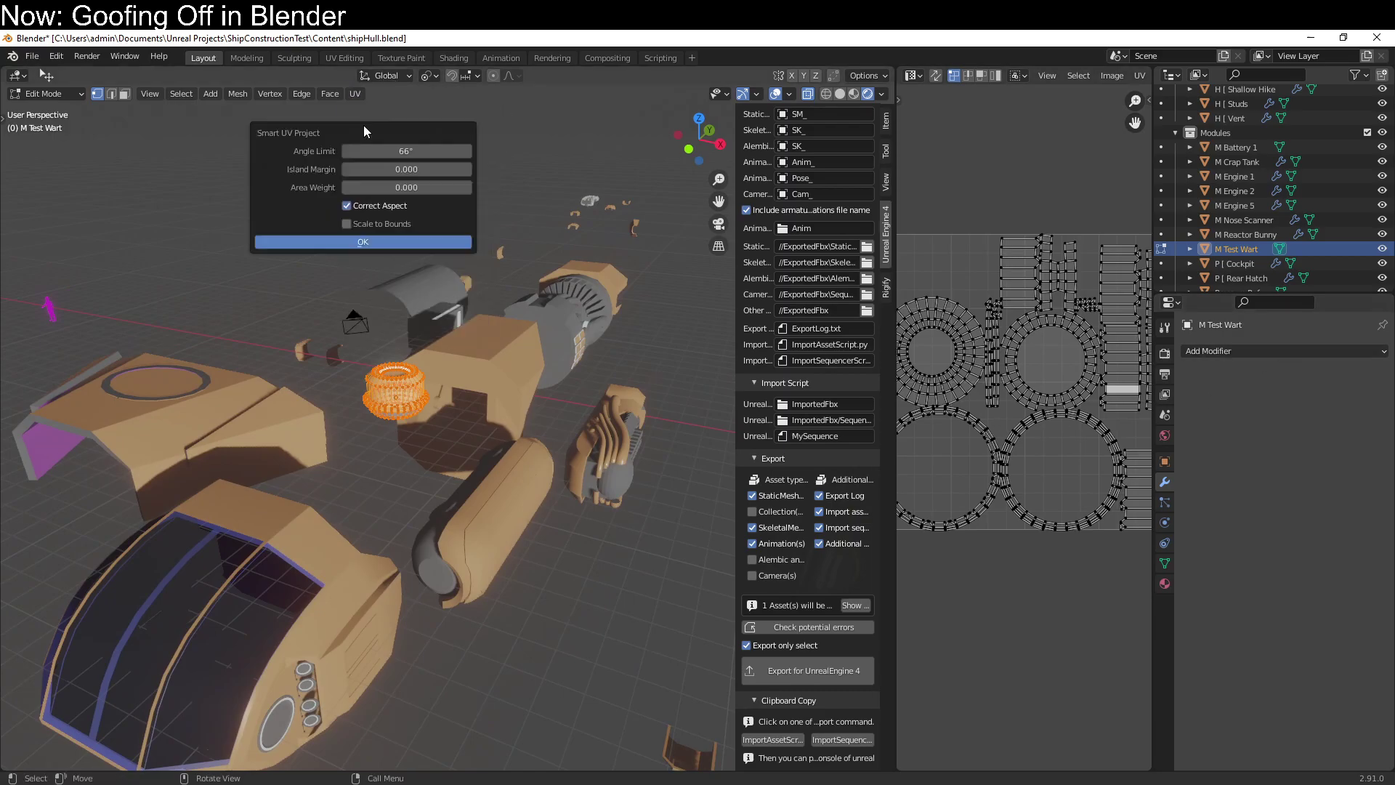
{"action": "left_click", "coordinate": [412, 240]}
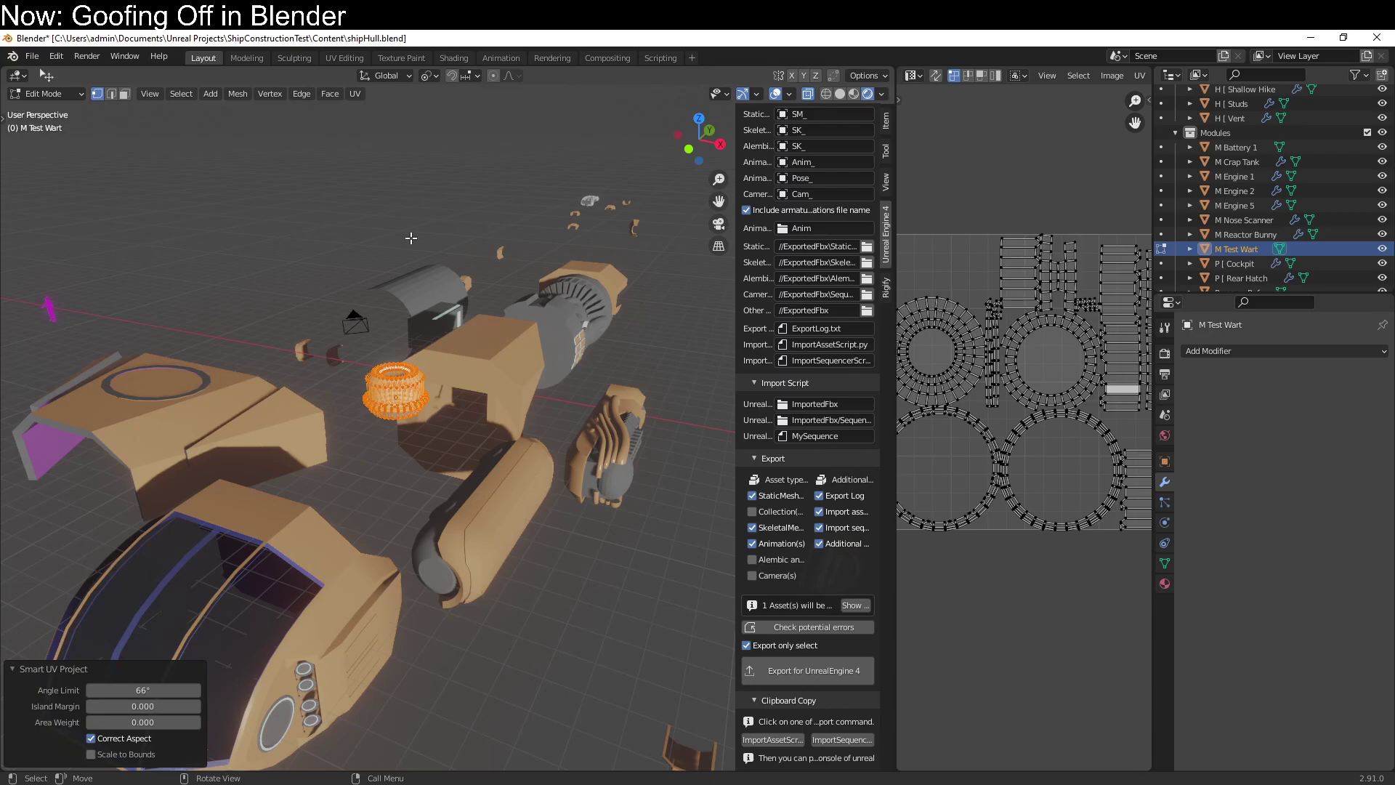
{"action": "key", "text": "Tab"}
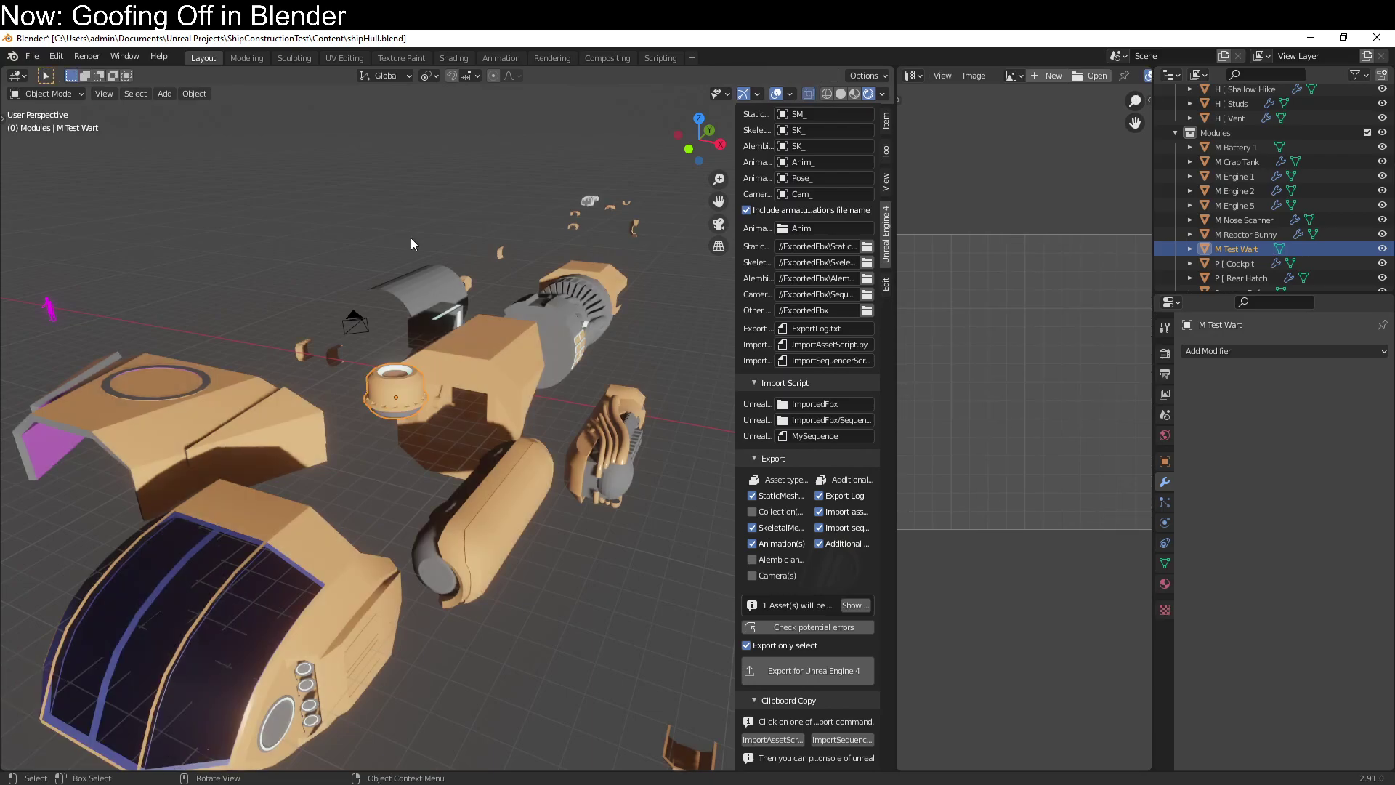
Open M Engine 5's mesh for editing and try moving one long curved UV island in its layout
{"action": "left_click", "coordinate": [574, 302]}
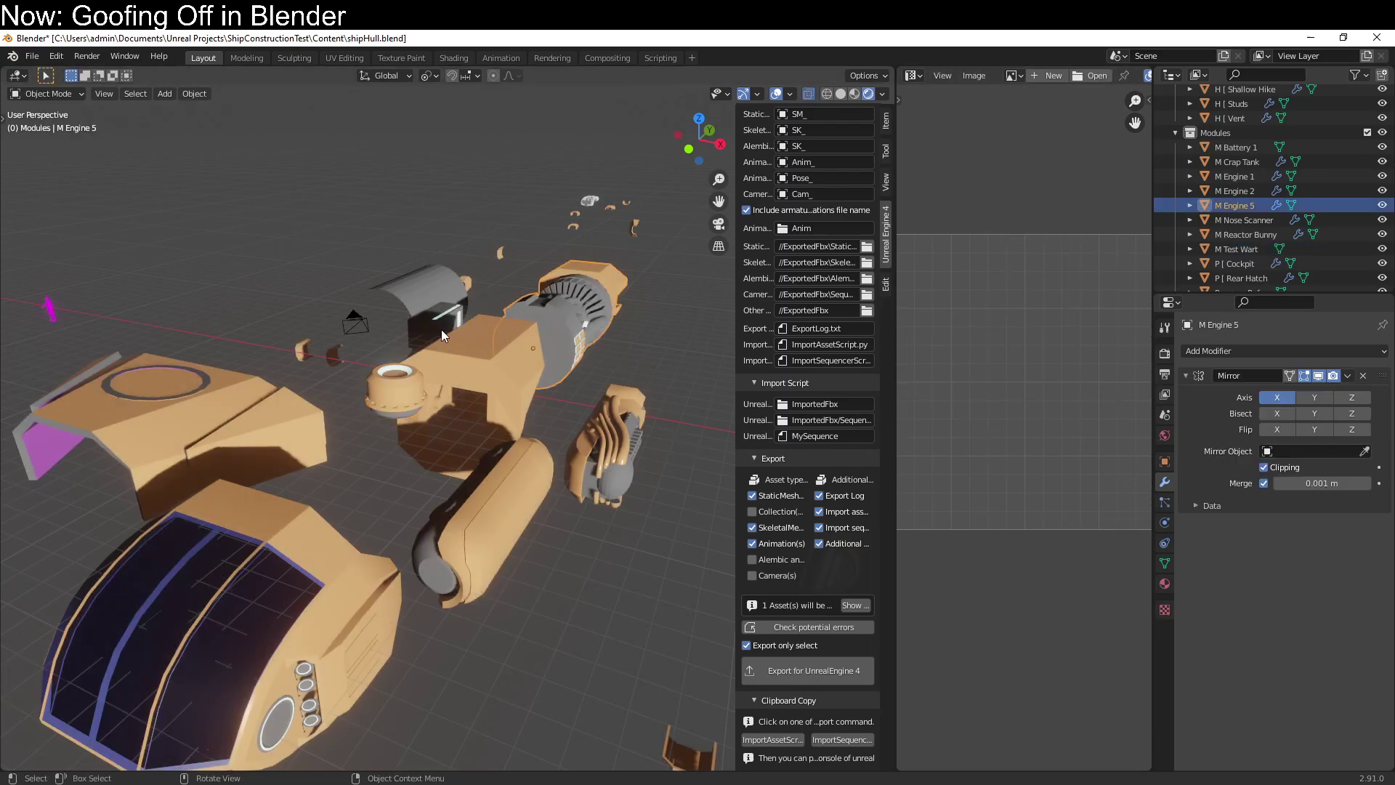
{"action": "key", "text": "Tab"}
{"action": "middle_click_drag", "start_coordinate": [512, 270], "coordinate": [474, 410]}
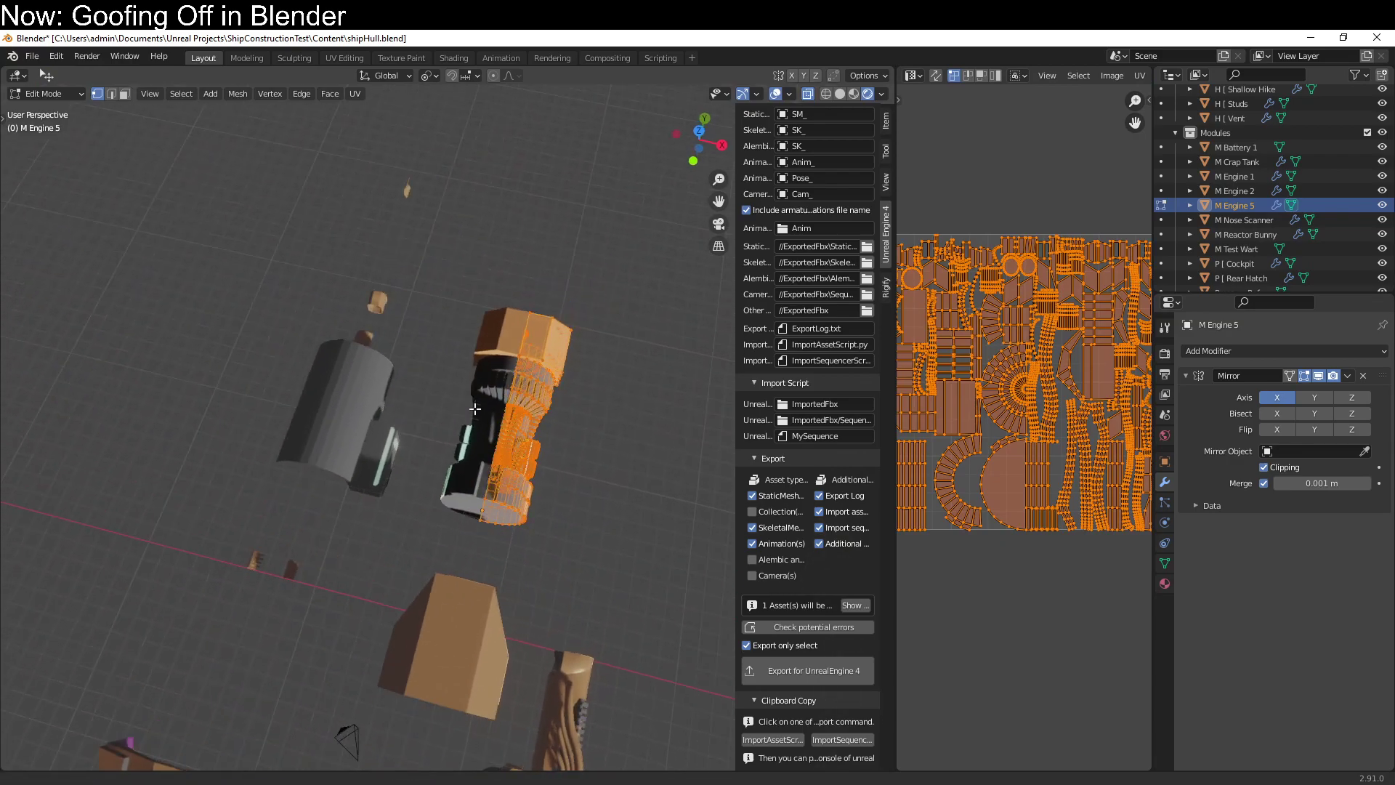
{"action": "scroll", "coordinate": [475, 409], "scroll_direction": "up", "scroll_amount": 3}
{"action": "left_click", "coordinate": [1087, 432]}
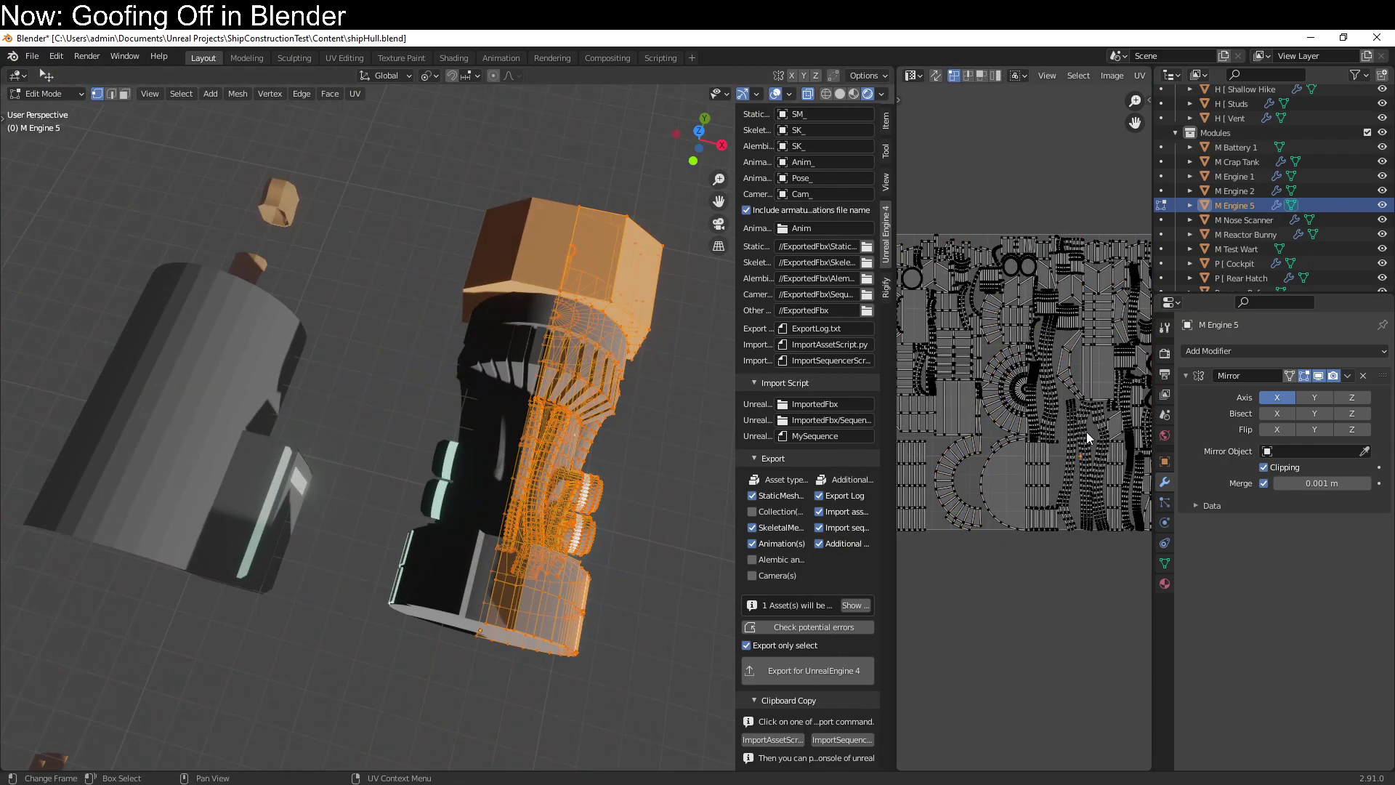
{"action": "key", "text": "l"}
{"action": "key", "text": "g"}
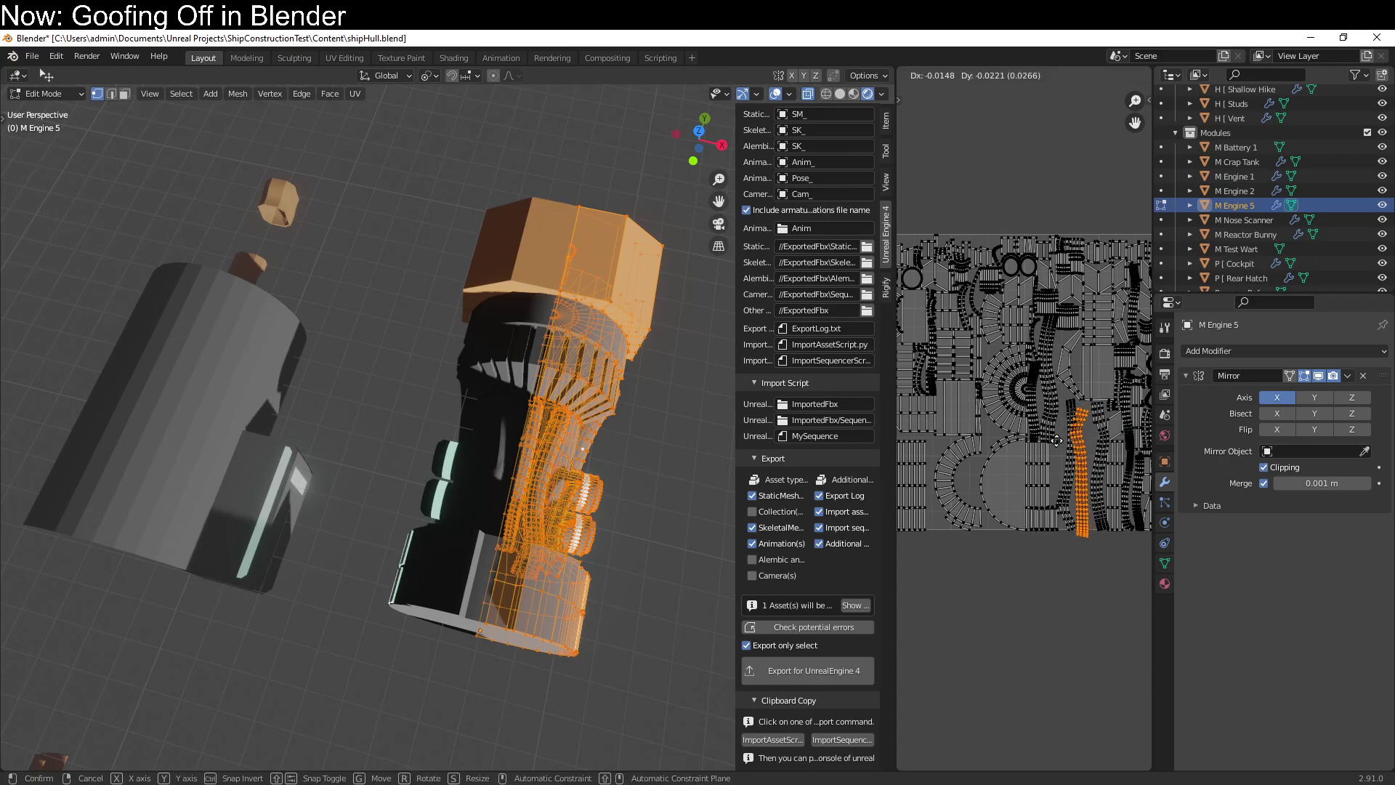
{"action": "left_click", "coordinate": [1064, 434]}
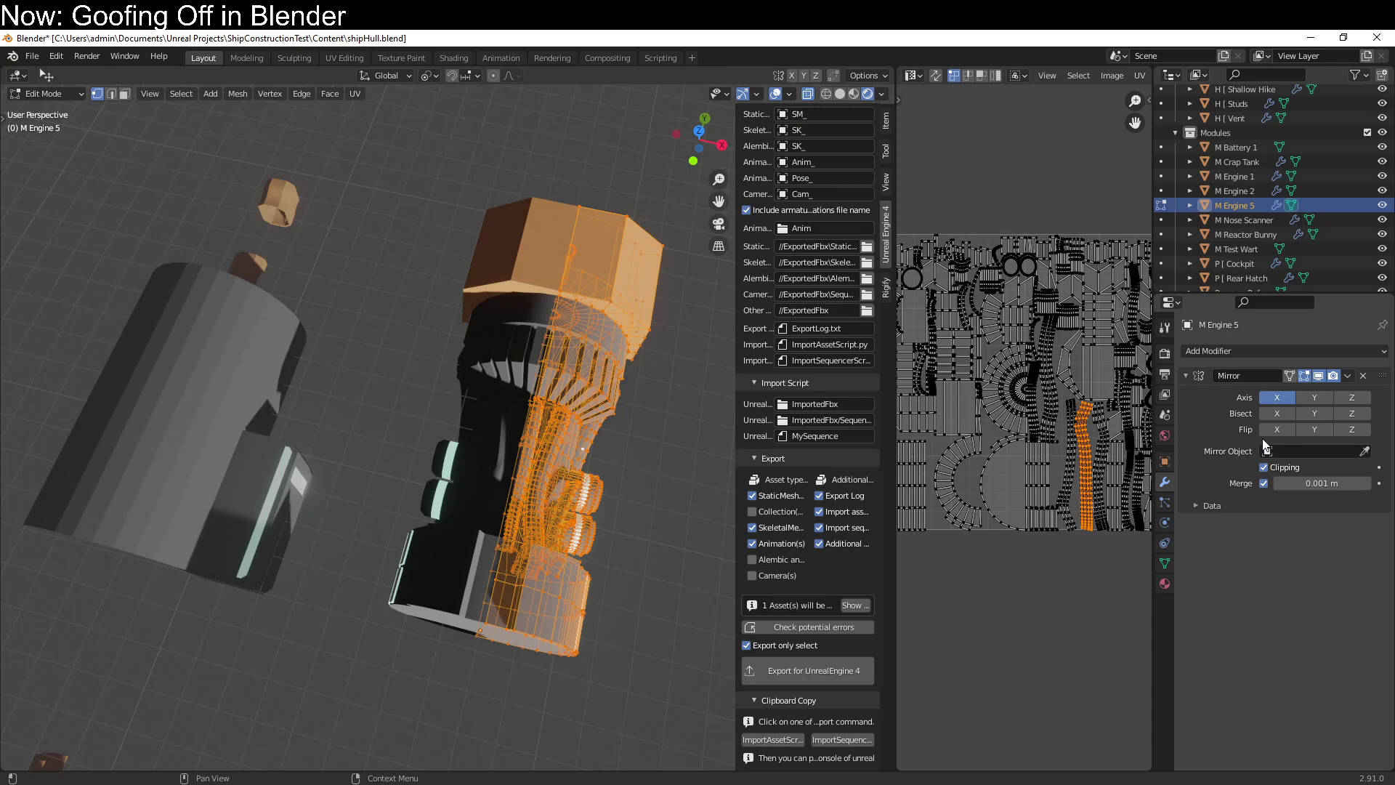
Try applying M Engine 5's Mirror modifier, test-moving the curved UV strip to check for overlap, and undo the application
{"action": "key", "text": "Tab"}
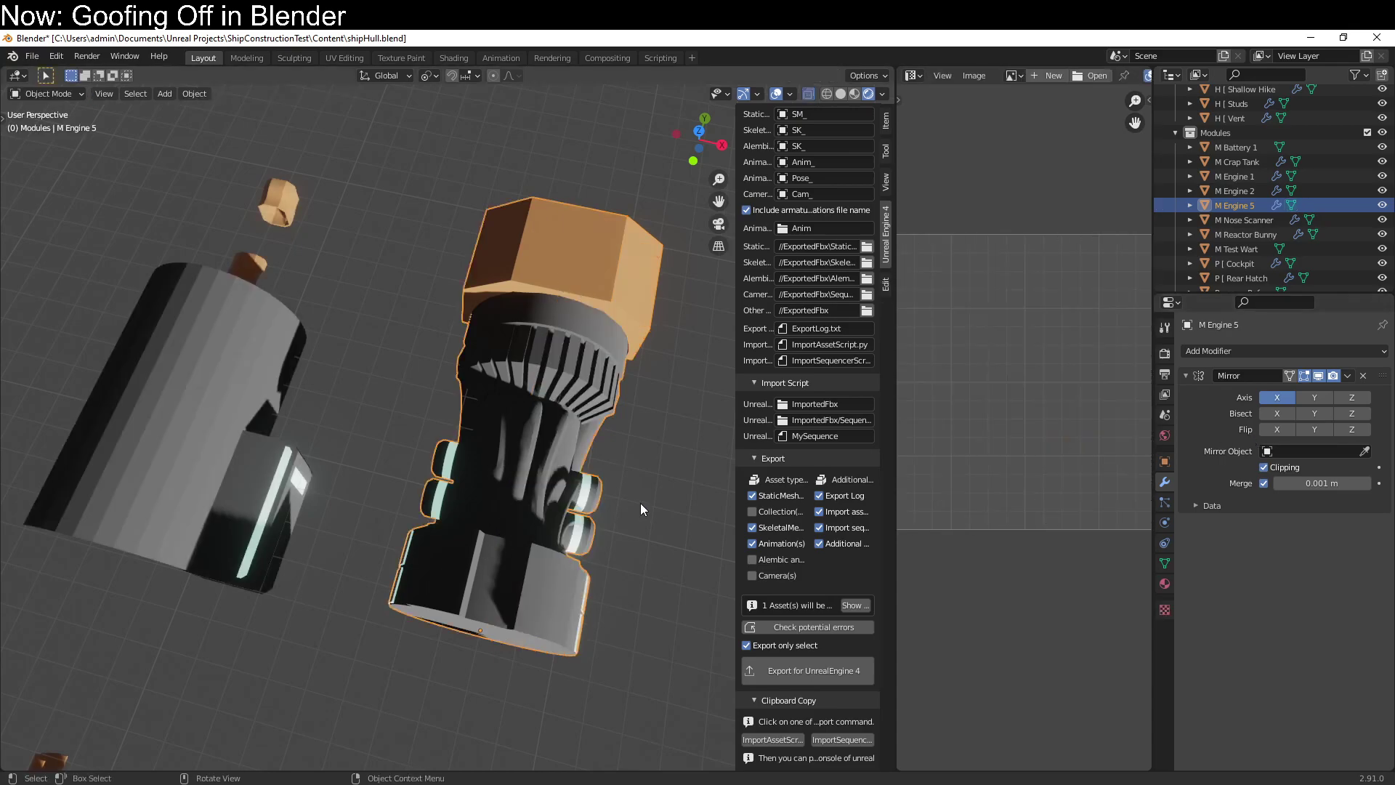
{"action": "key", "text": "ctrl+a"}
{"action": "key", "text": "Tab"}
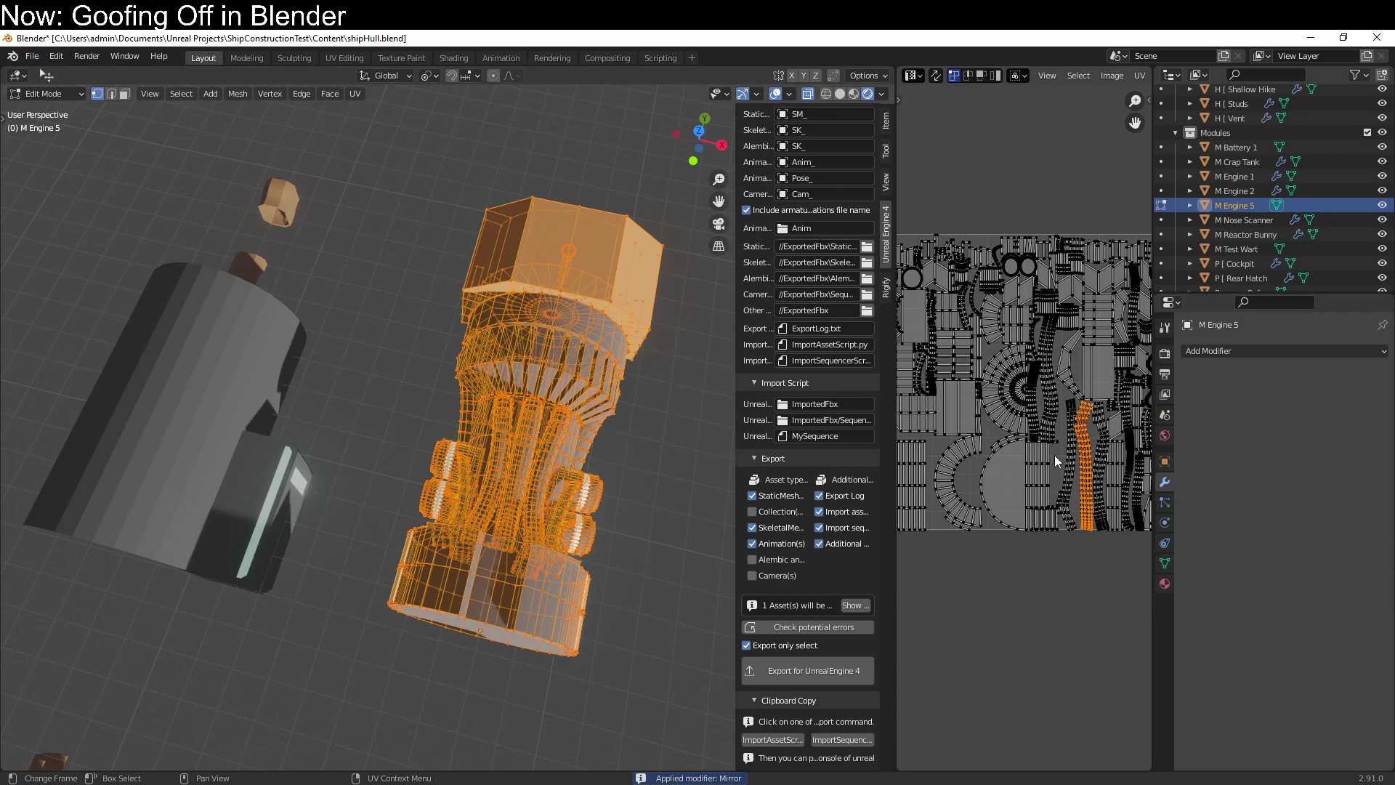
{"action": "left_click", "coordinate": [1083, 453]}
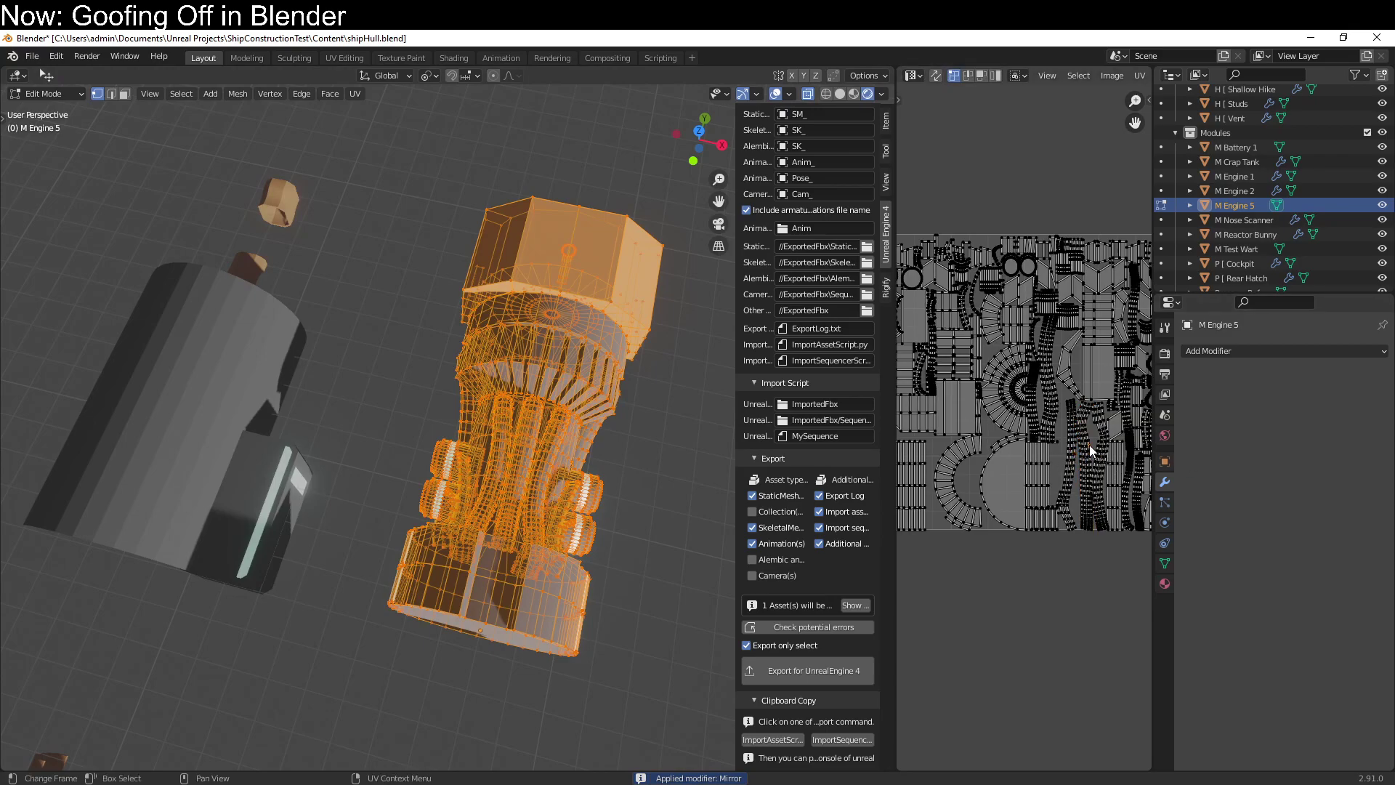
{"action": "key", "text": "ctrl+l"}
{"action": "key", "text": "g"}
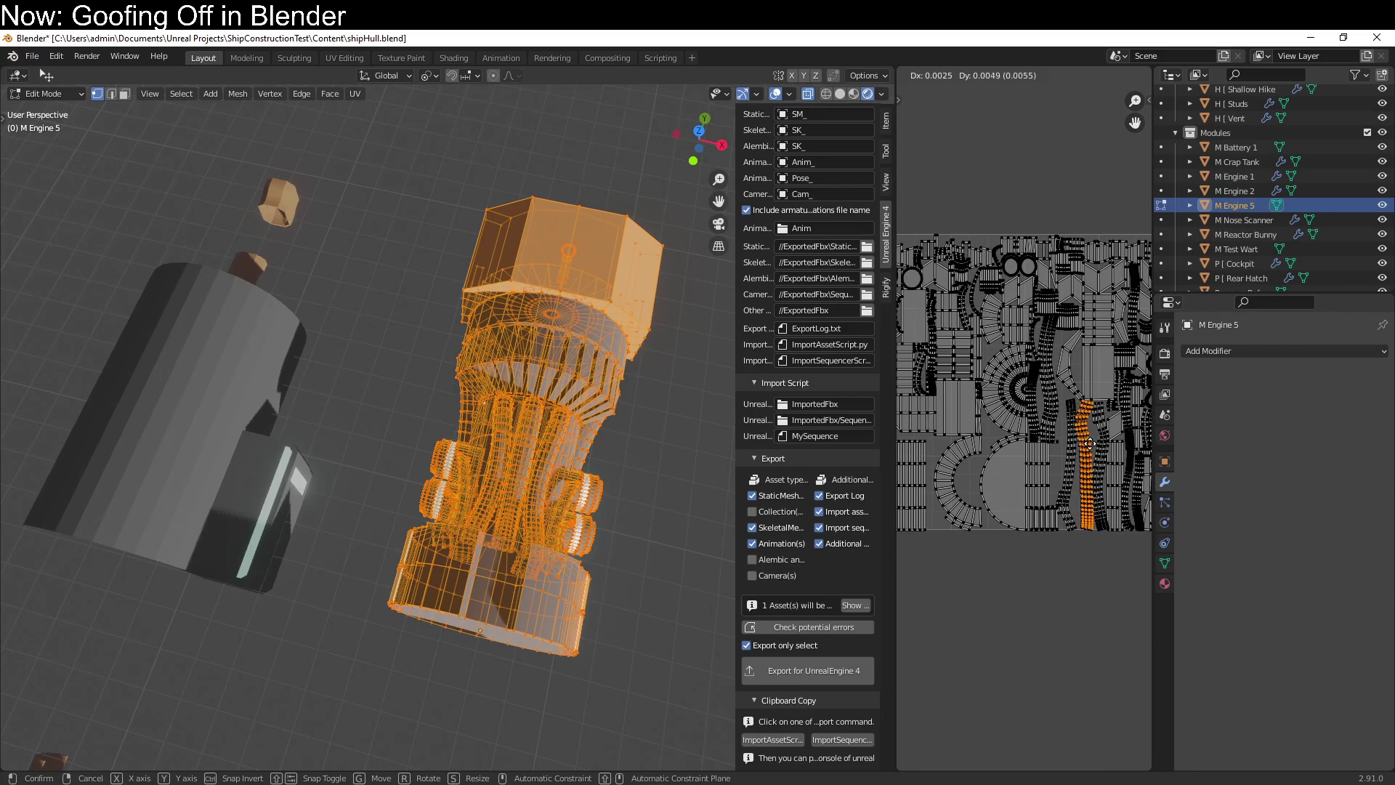
{"action": "left_click", "coordinate": [1089, 443]}
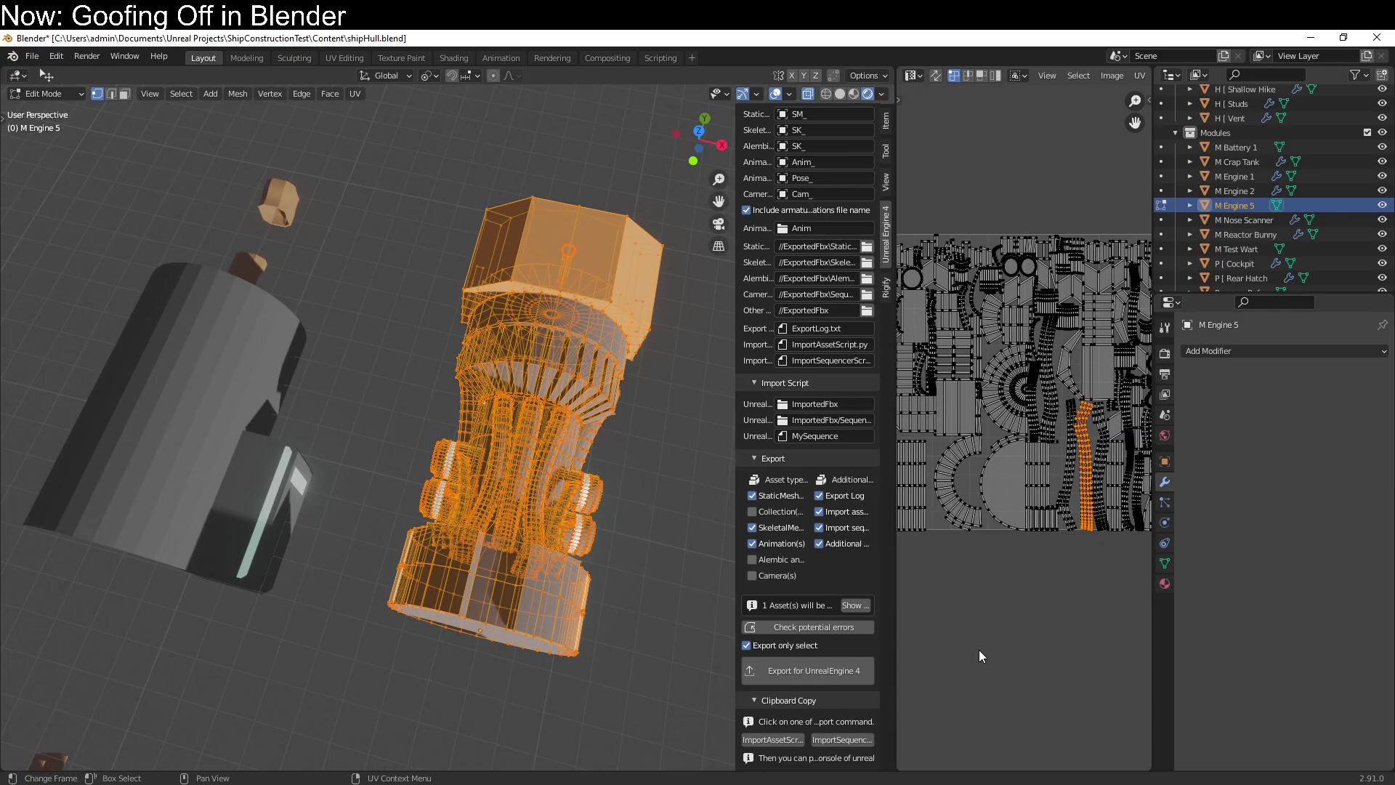
{"action": "key", "text": "Tab"}
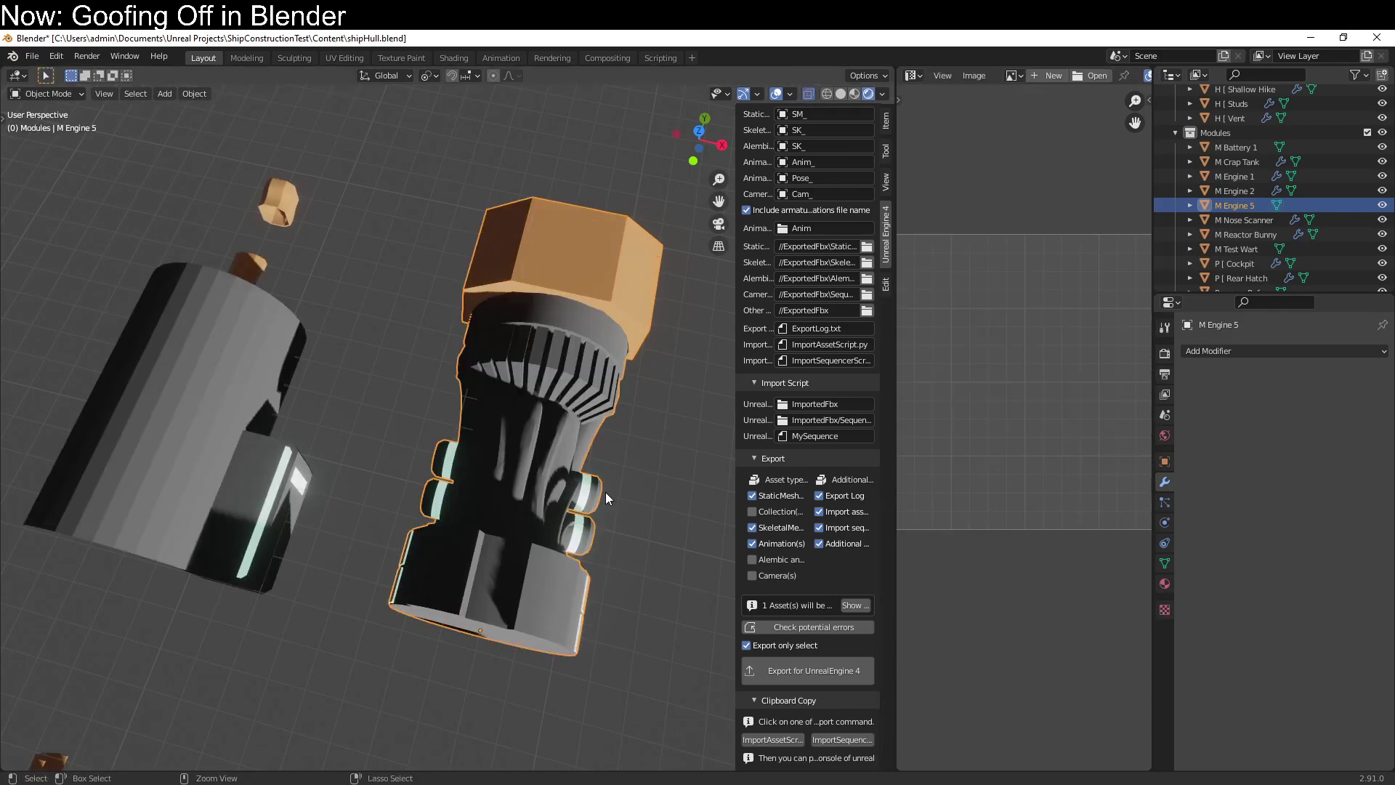
{"action": "key", "text": "ctrl+z"}
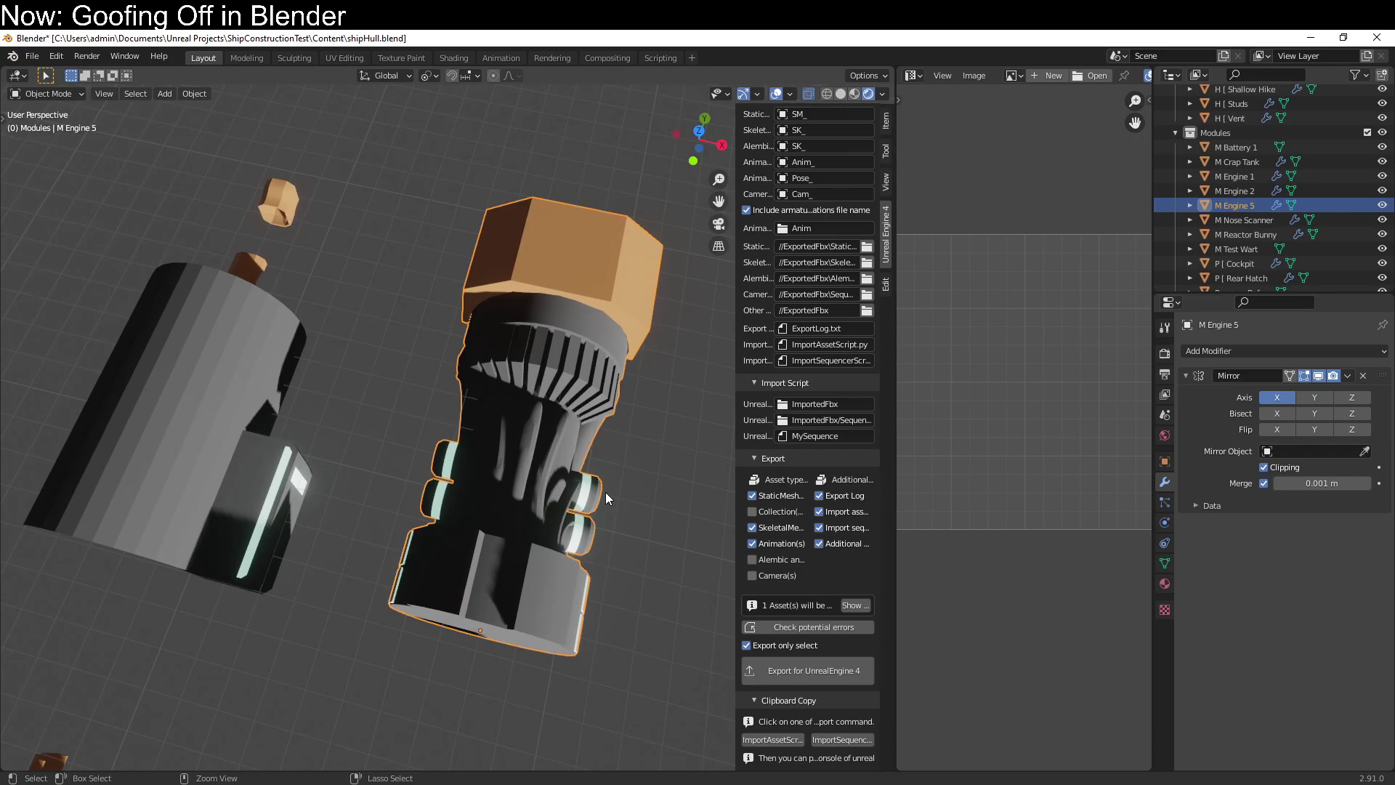
Expand the Mirror modifier's Data settings on M Engine 5 and set Offset U to 1
{"action": "left_click", "coordinate": [1264, 483]}
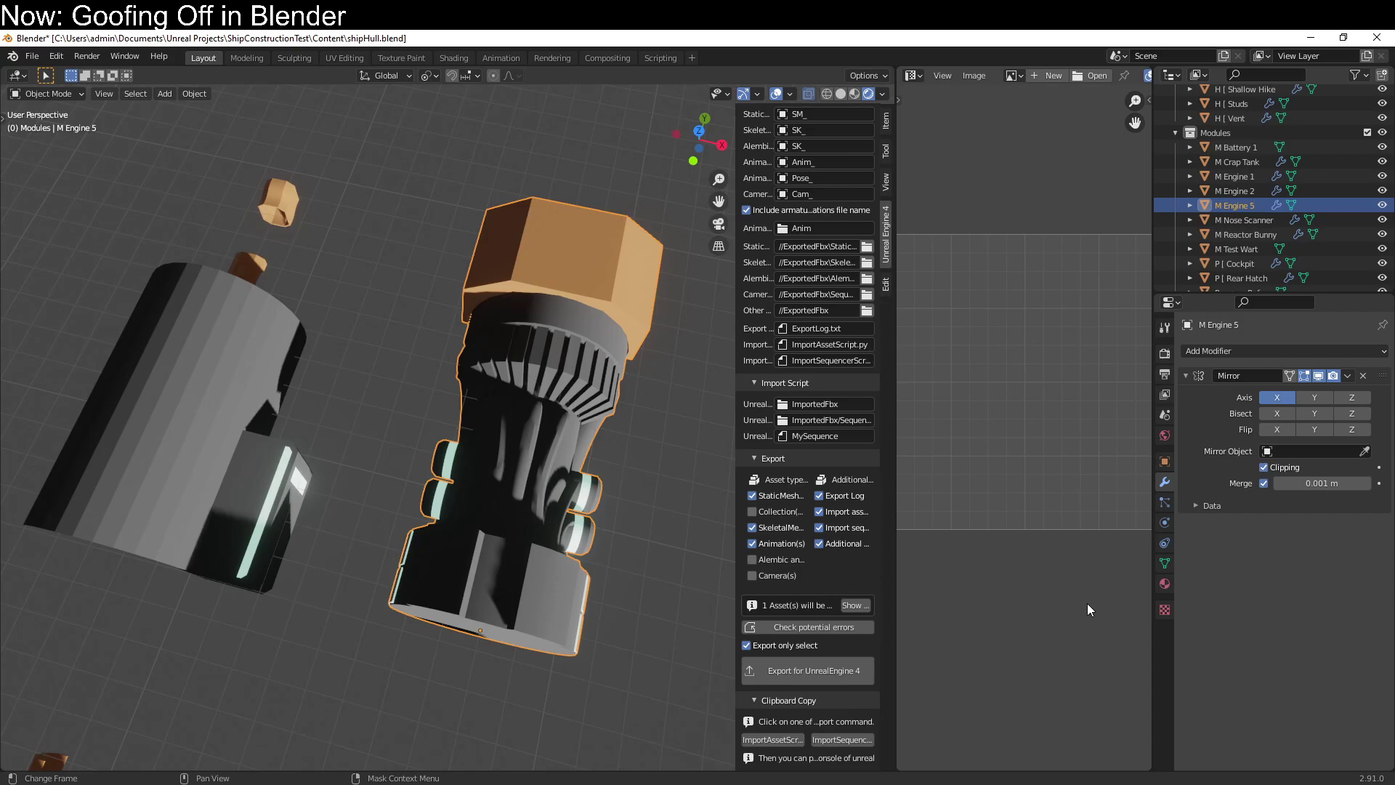
{"action": "left_click", "coordinate": [1196, 505]}
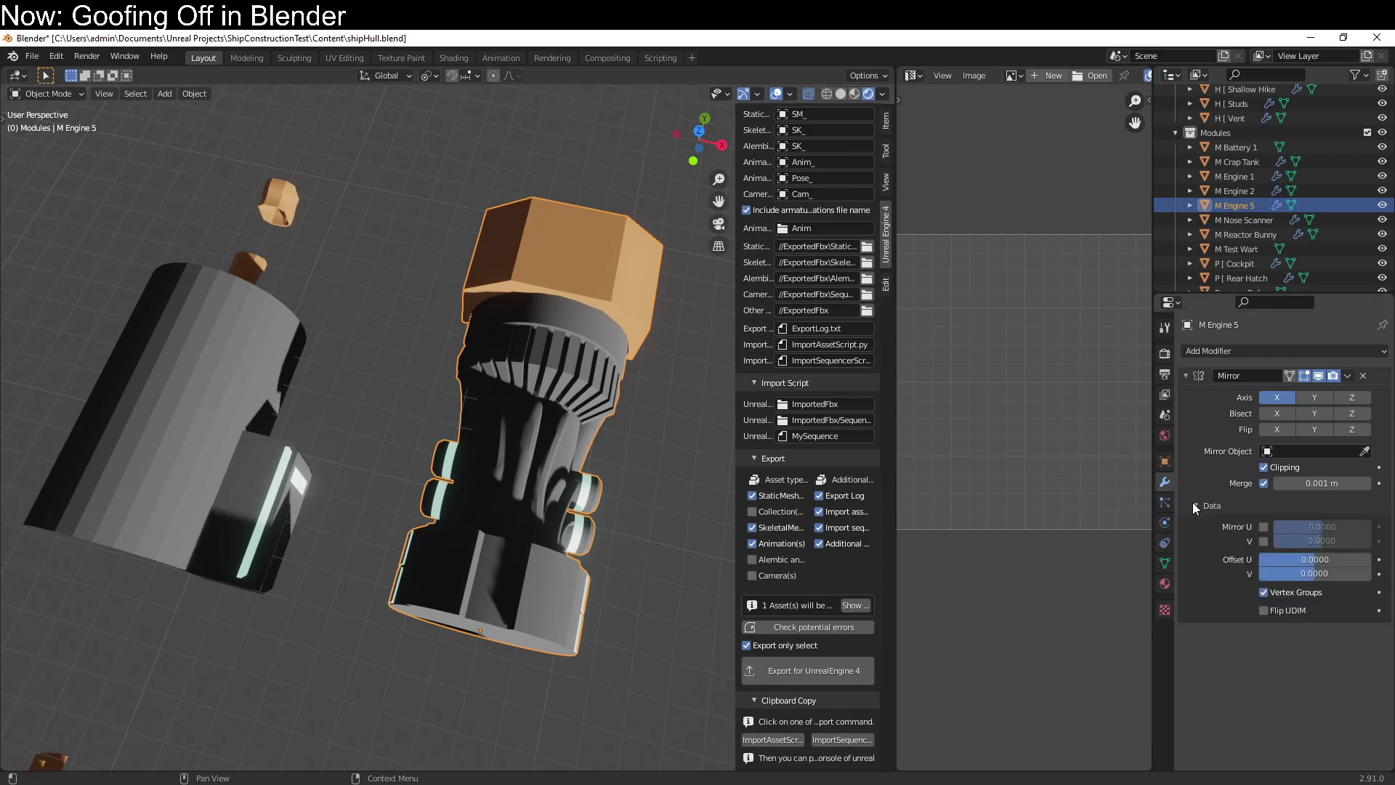
{"action": "left_click", "coordinate": [1282, 559]}
{"action": "type", "text": "1"}
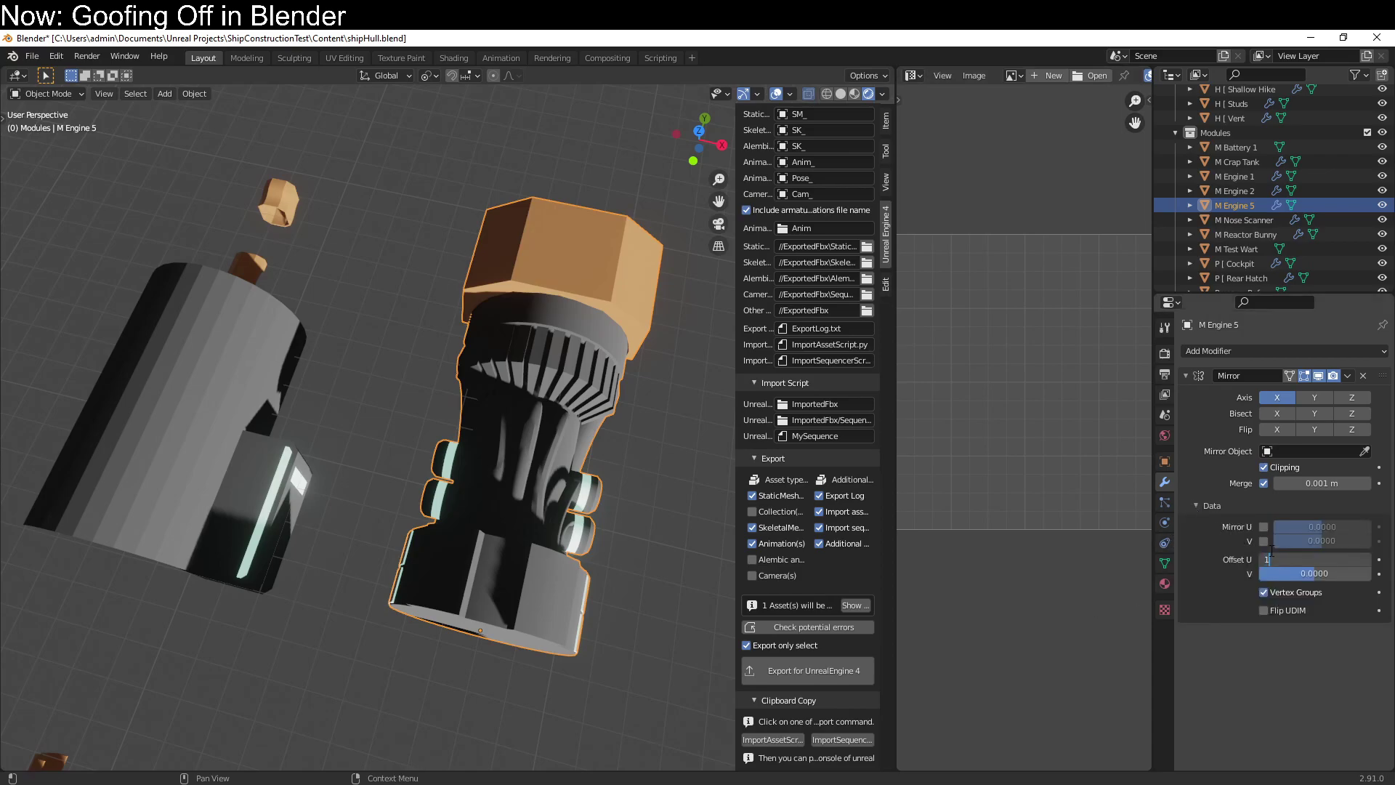
{"action": "key", "text": "Return"}
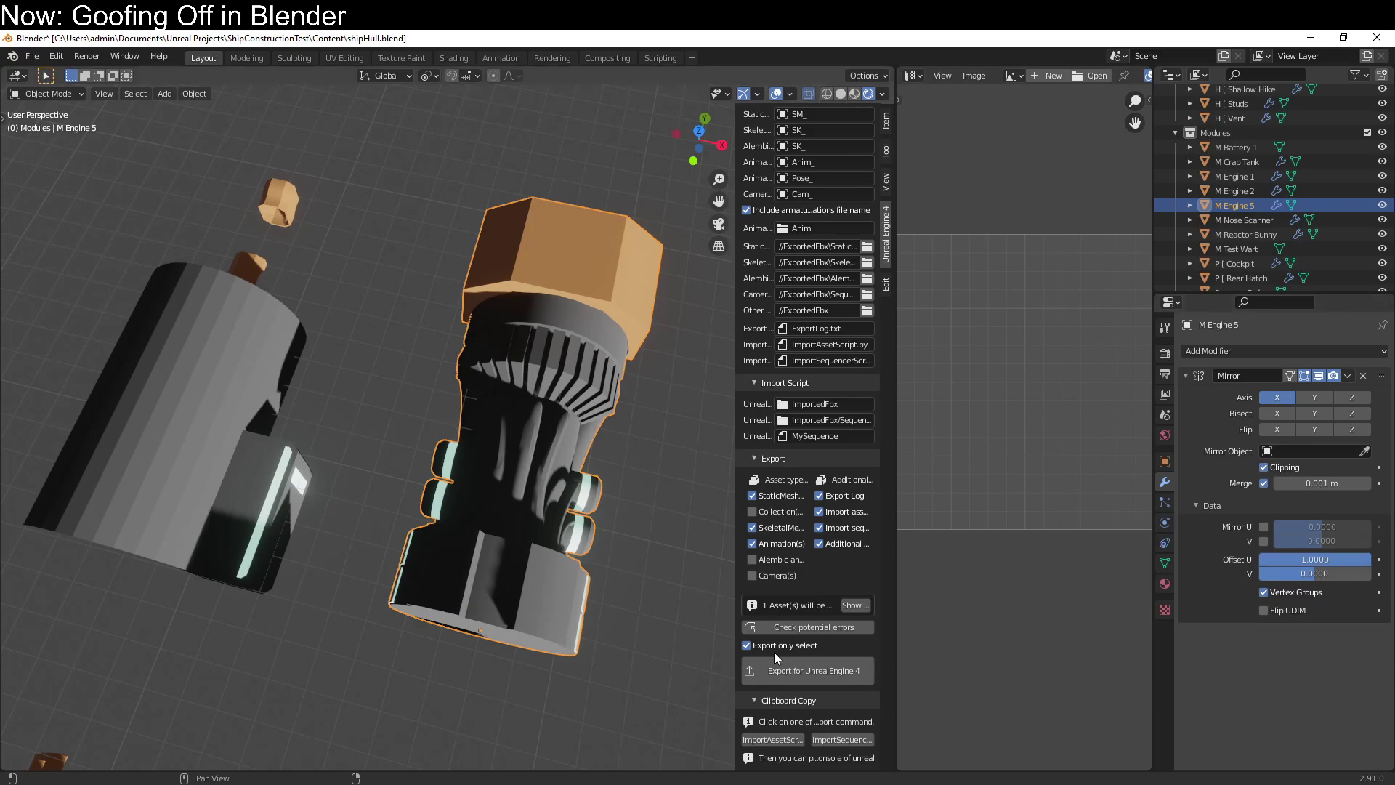
Apply M Engine 5's Mirror modifier to inspect the offset UV copy, and undo the application
{"action": "key", "text": "ctrl+a"}
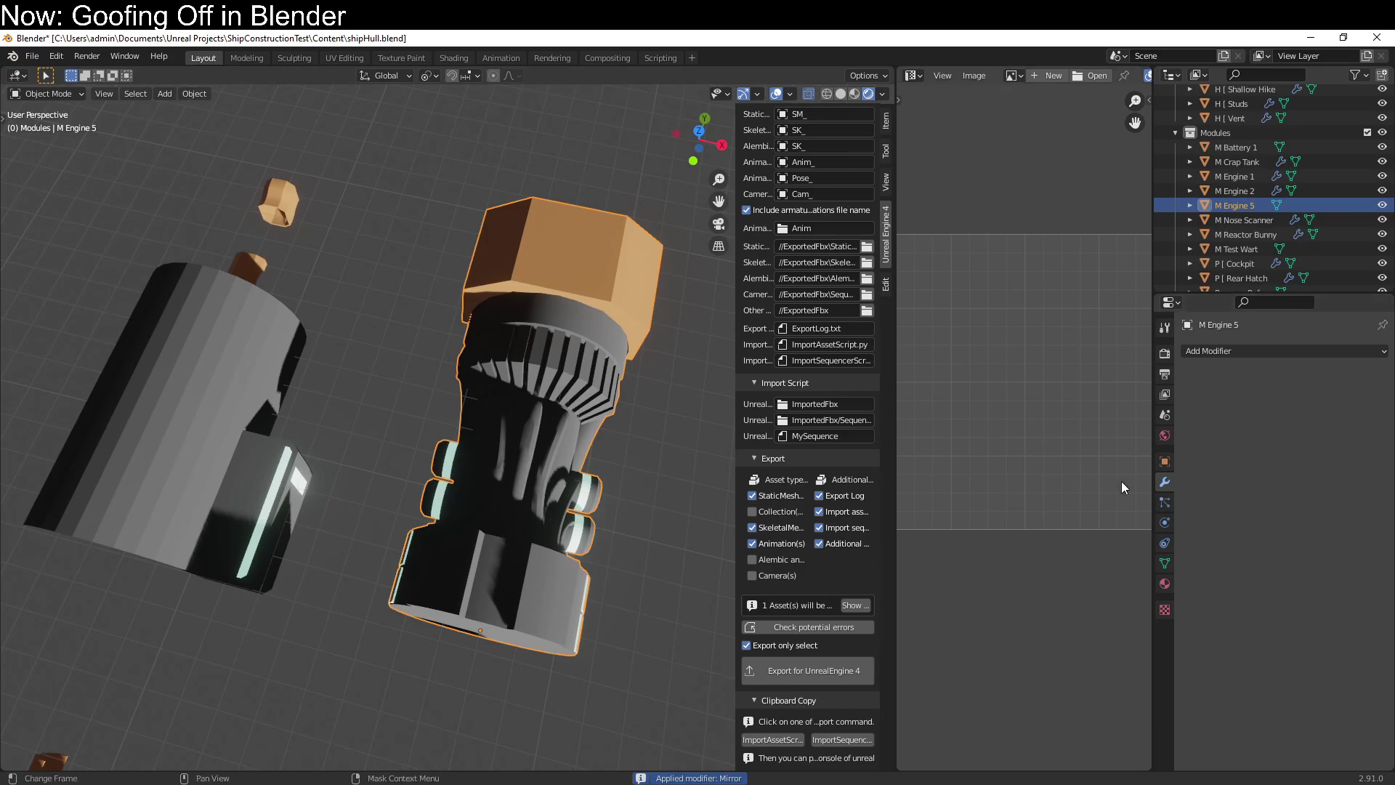
{"action": "key", "text": "Tab"}
{"action": "scroll", "coordinate": [1097, 494], "scroll_direction": "down", "scroll_amount": 2}
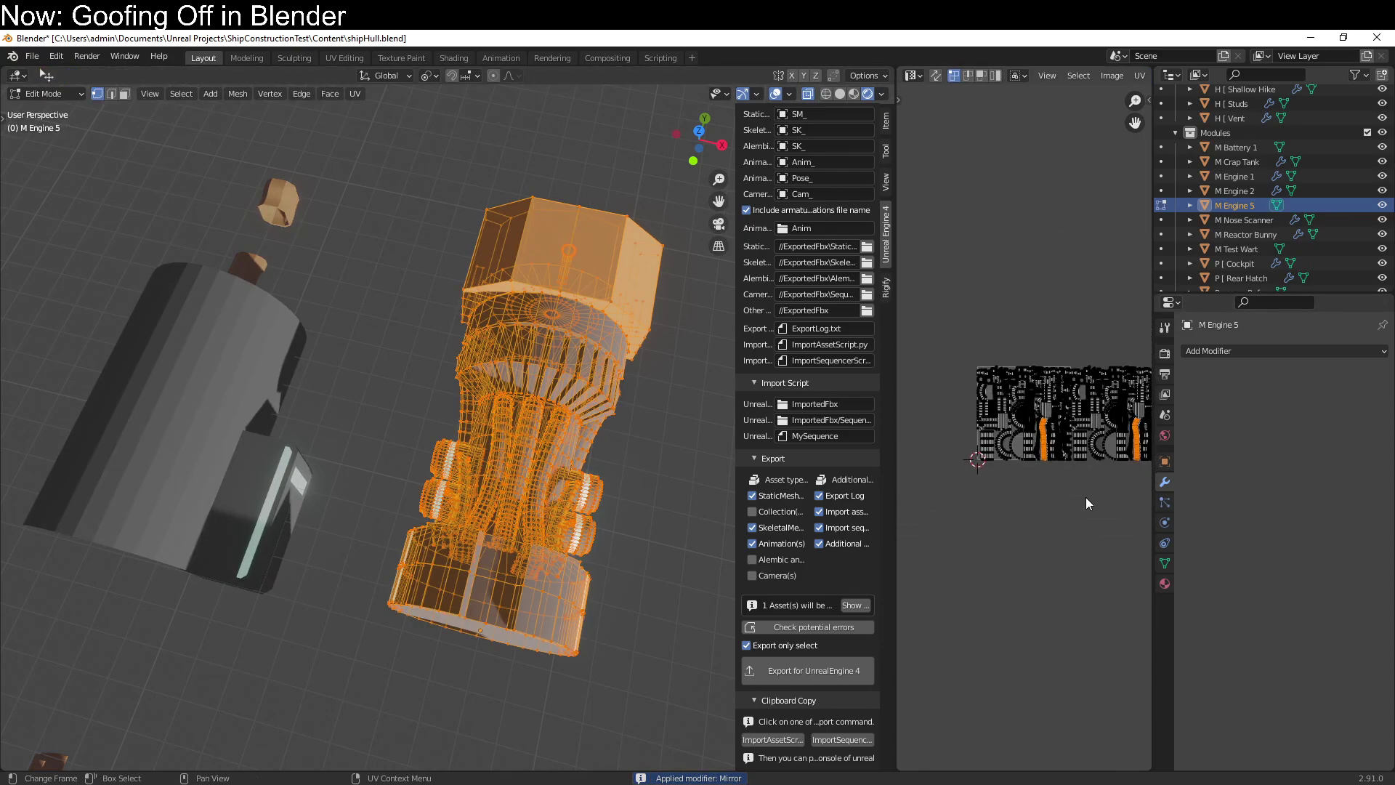
{"action": "scroll", "coordinate": [1086, 497], "scroll_direction": "down", "scroll_amount": 1}
{"action": "middle_click_drag", "start_coordinate": [1086, 497], "coordinate": [1030, 494]}
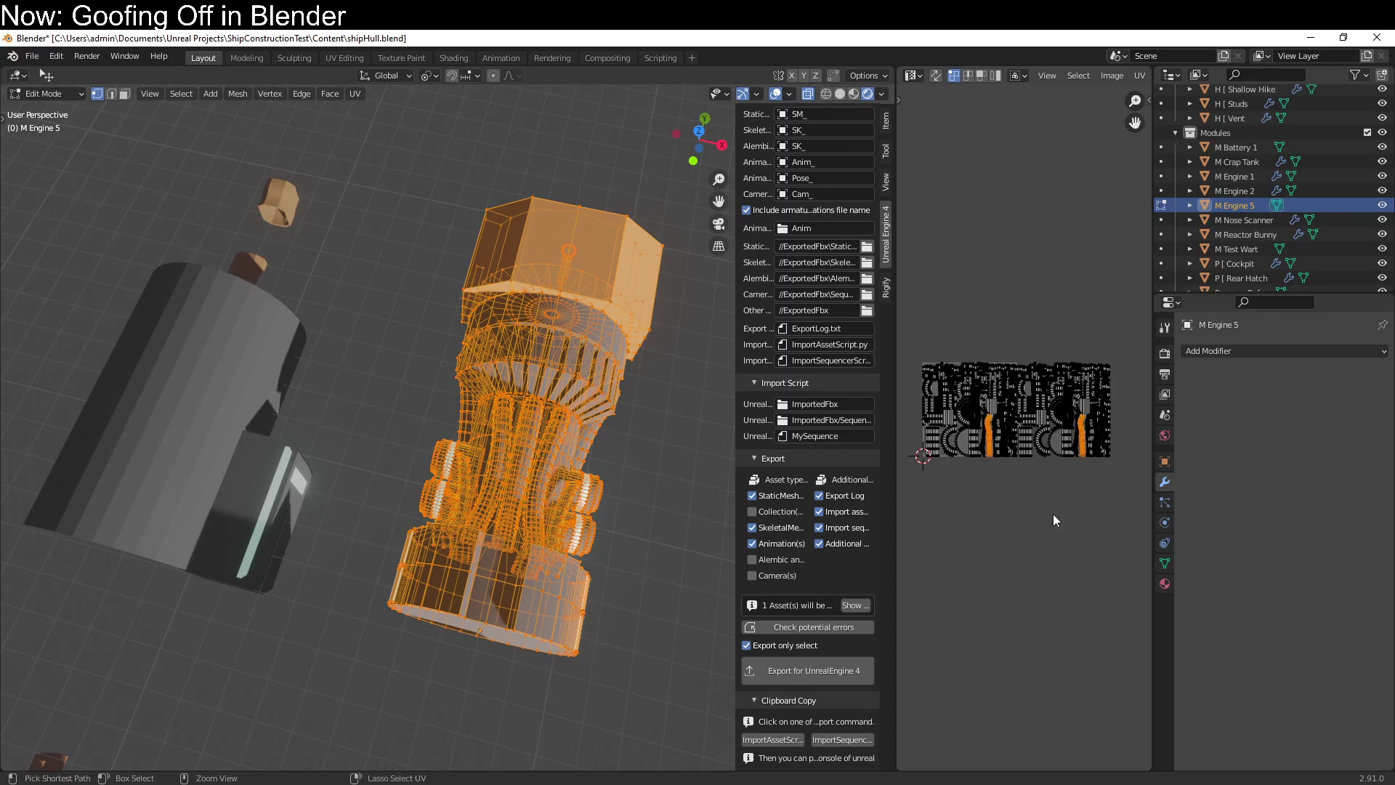
{"action": "key", "text": "ctrl+z"}
{"action": "key", "text": "ctrl+z"}
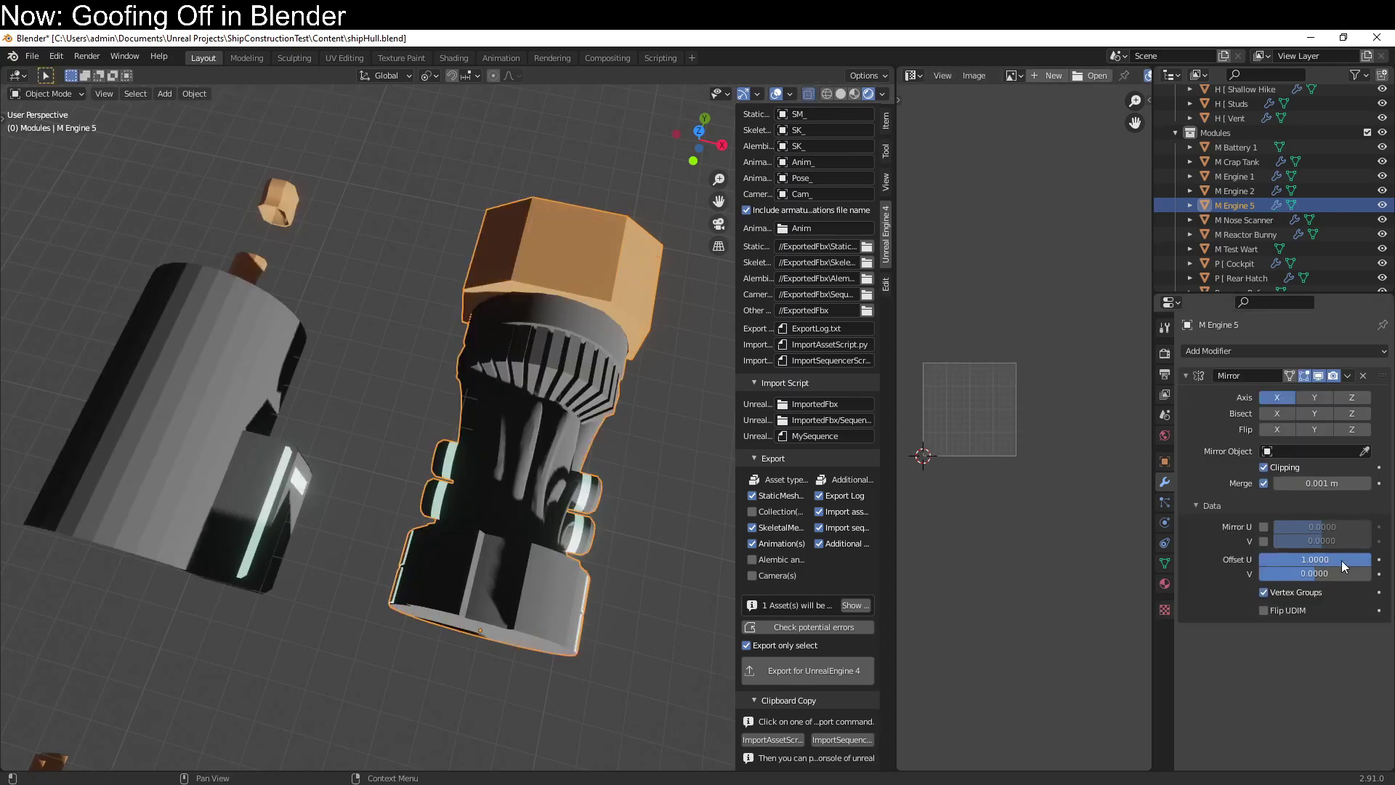
Set the Mirror modifier's Offset U to 0.5 and scale all of M Engine 5's UVs by 0.5 along X
{"action": "key", "text": "ctrl+z"}
{"action": "key", "text": "ctrl+z"}
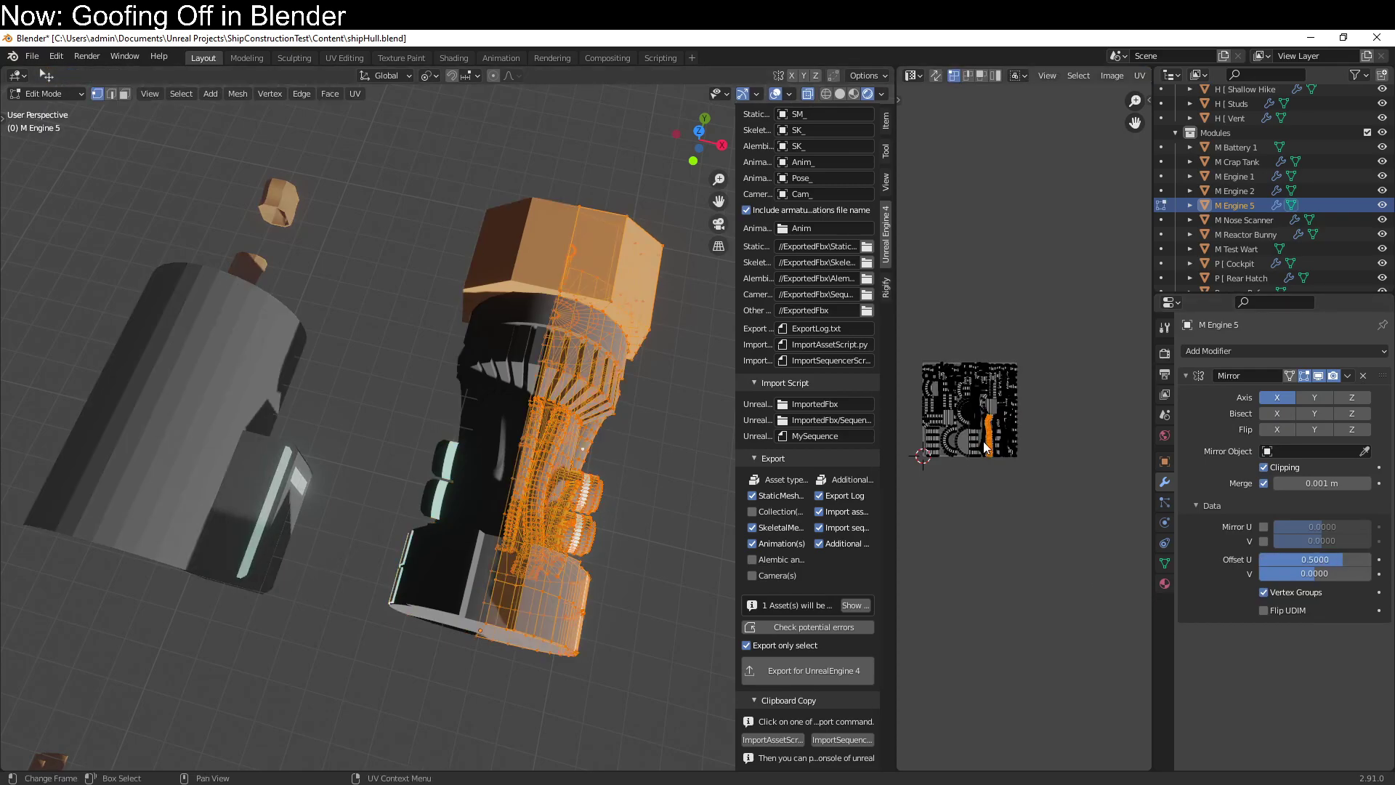
{"action": "type", "text": "asx0.5"}
{"action": "key", "text": "Return"}
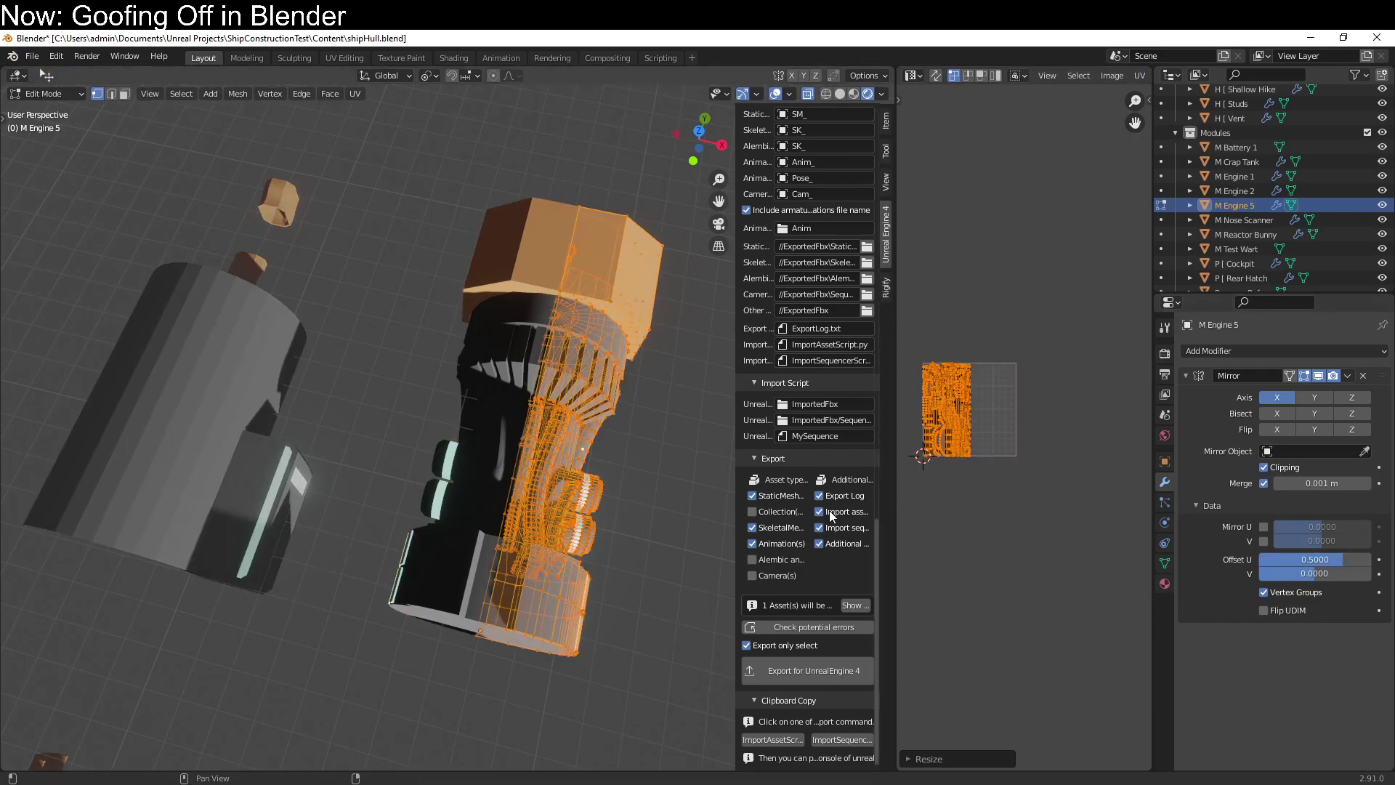
Apply the Mirror modifier to inspect both half-width UV sets within the UV square, and undo the application
{"action": "key", "text": "Tab"}
{"action": "key", "text": "ctrl+a"}
{"action": "key", "text": "Tab"}
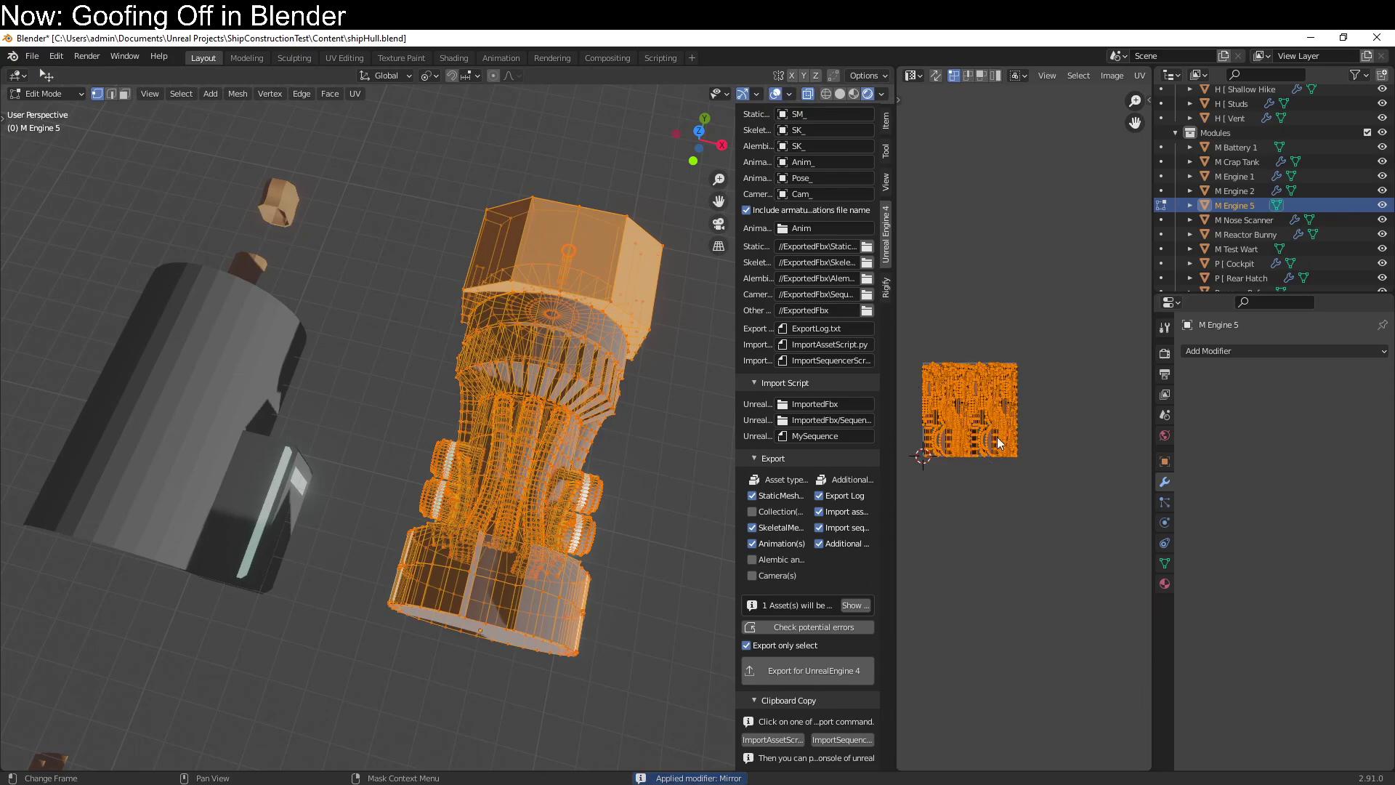
{"action": "scroll", "coordinate": [974, 480], "scroll_direction": "up", "scroll_amount": 2}
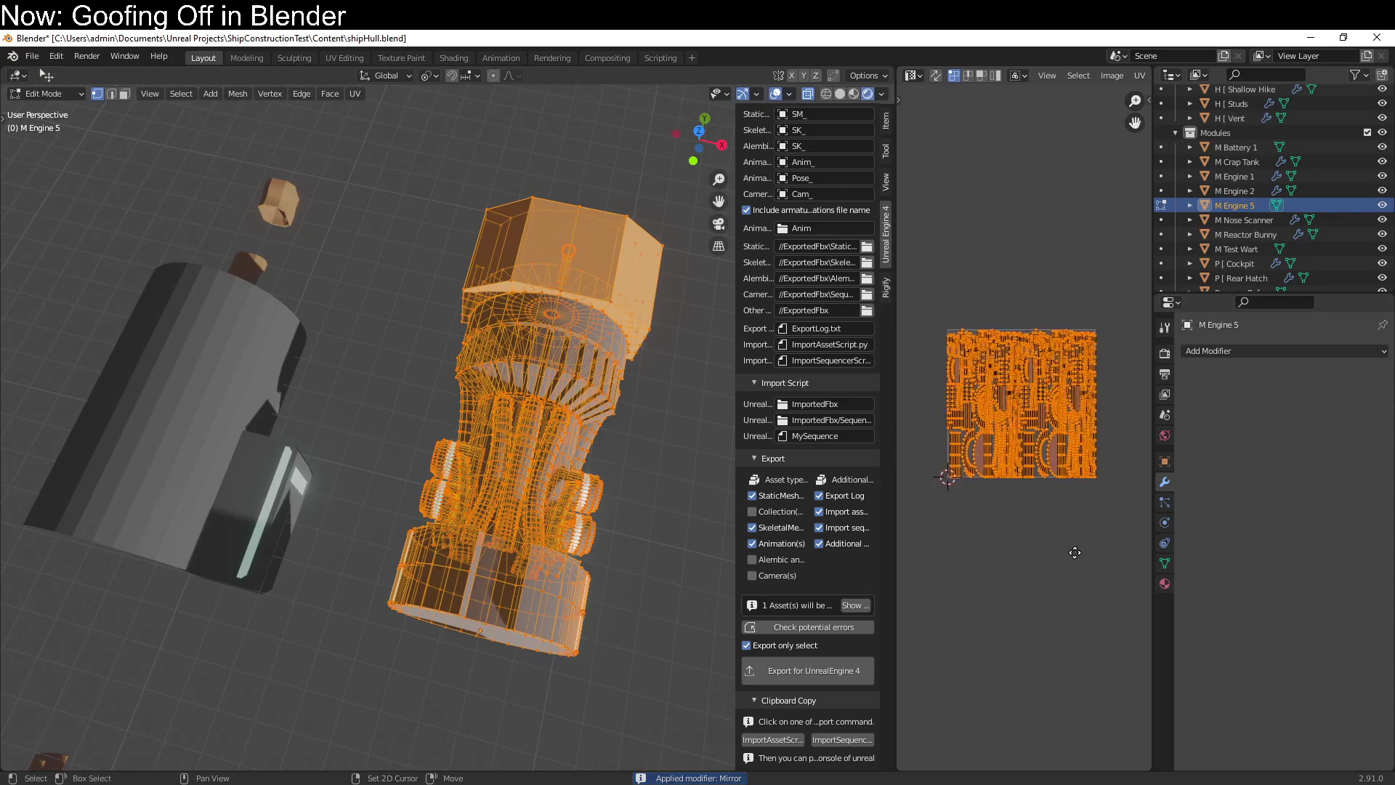
{"action": "key", "text": "ctrl+z"}
{"action": "key", "text": "ctrl+z"}
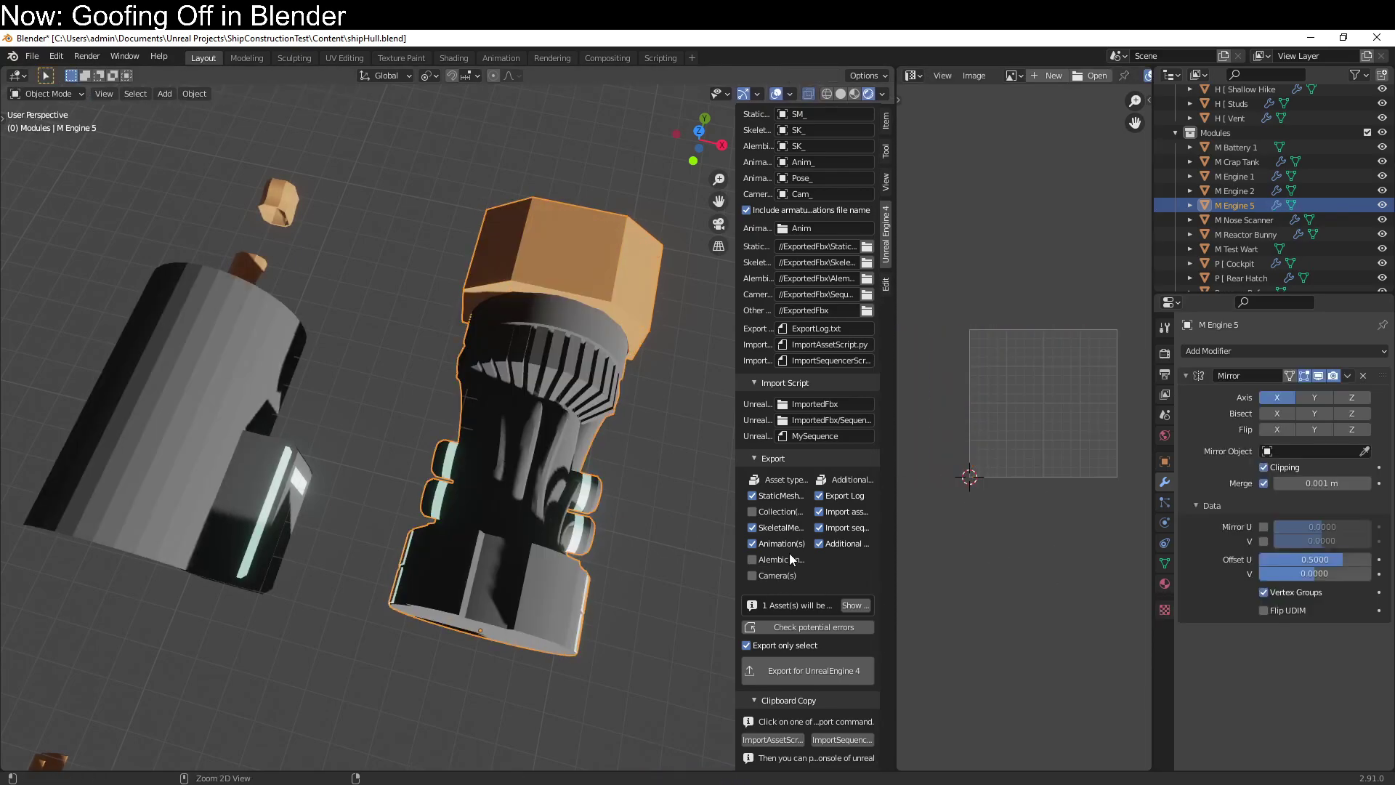
Reset the Mirror modifier's Offset U to 0 and enable Mirror U
{"action": "left_click_drag", "start_coordinate": [1265, 559], "coordinate": [1242, 587]}
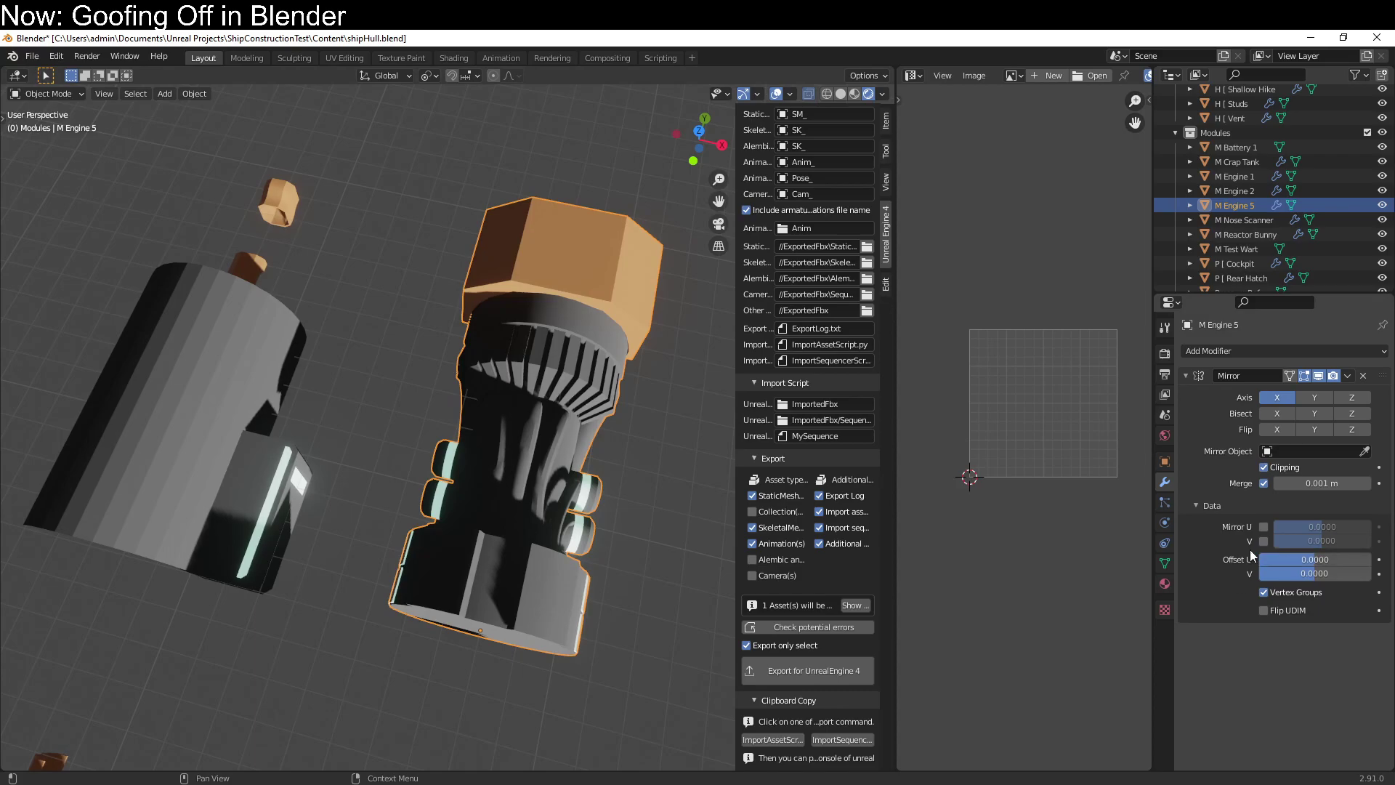
{"action": "left_click", "coordinate": [1264, 527]}
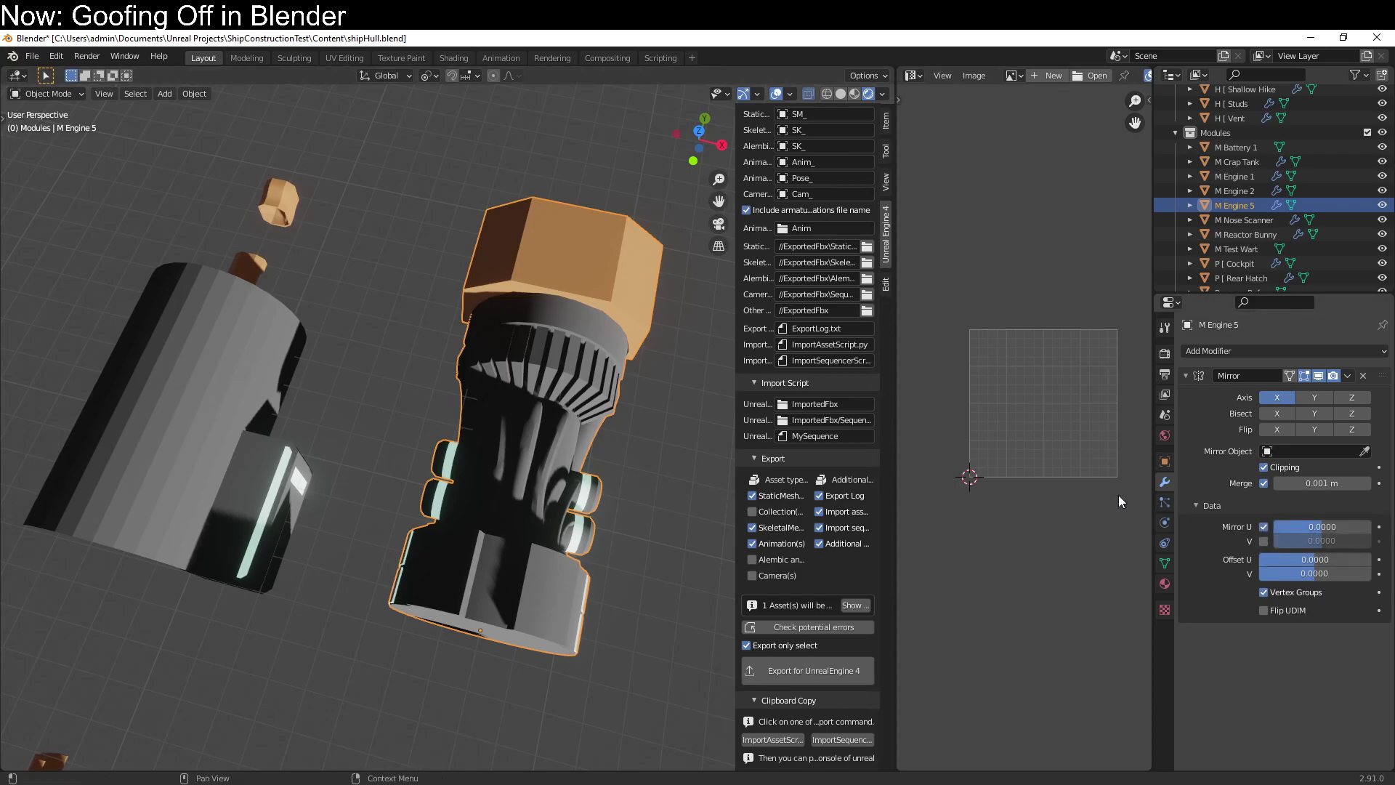
Apply the Mirror modifier to check the U-mirrored UV layout of M Engine 5, and undo the application
{"action": "key", "text": "ctrl+a"}
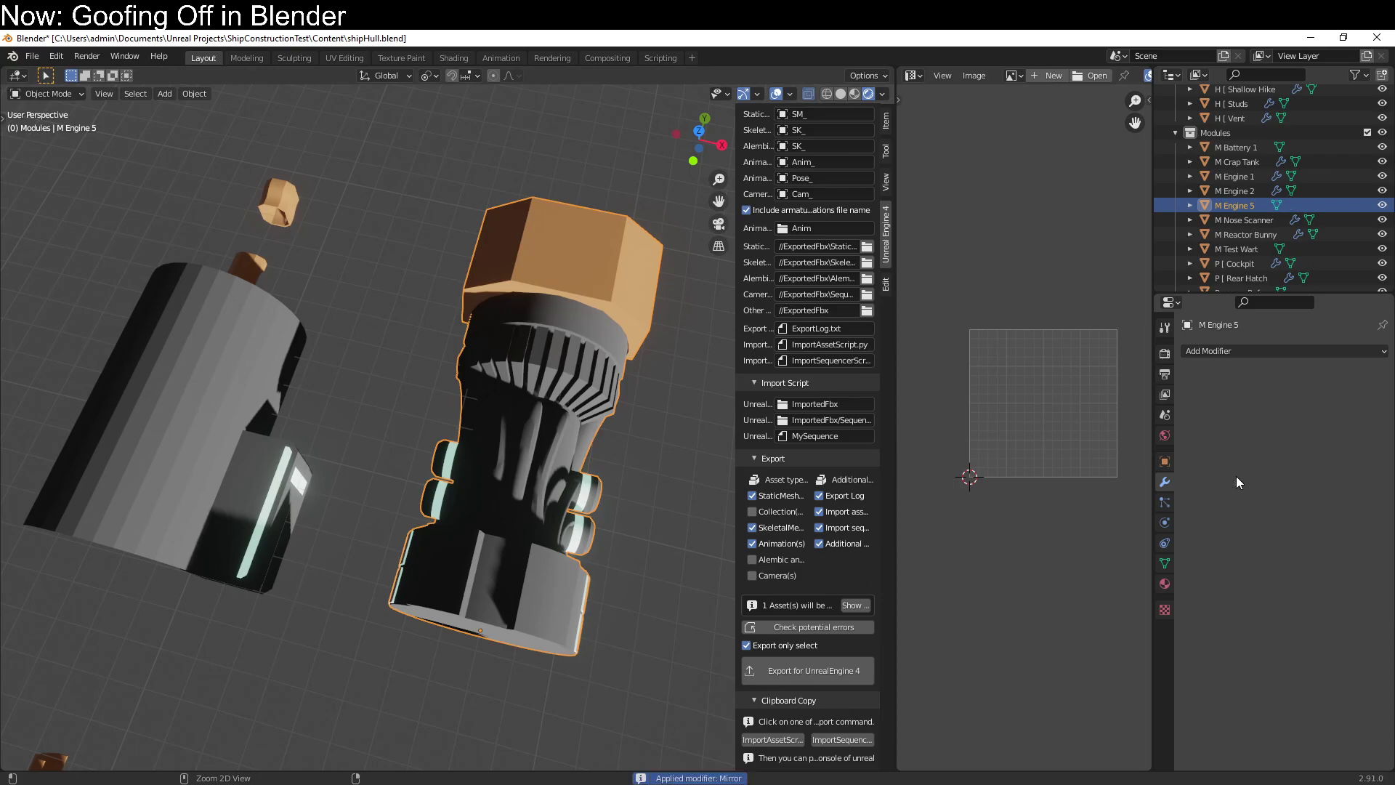
{"action": "key", "text": "Tab"}
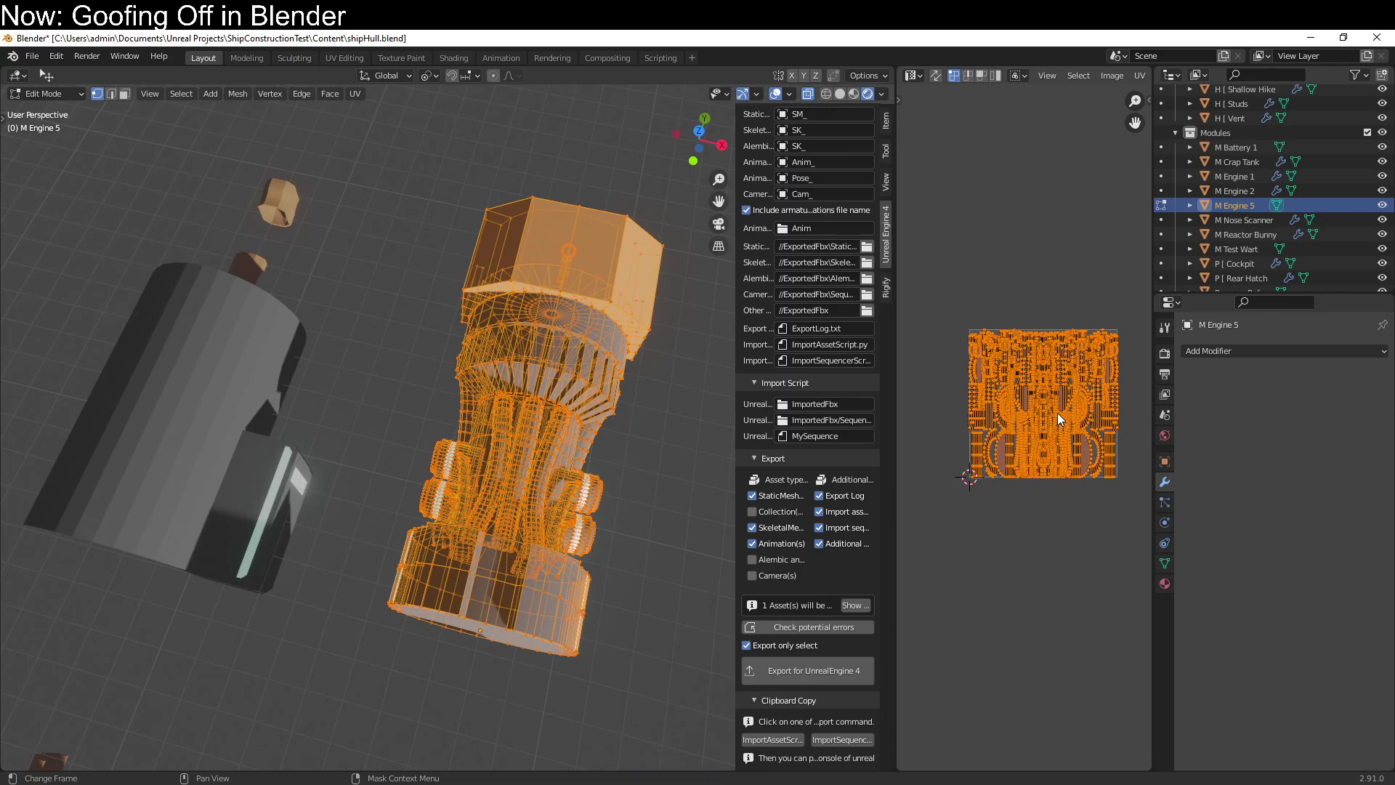
{"action": "key", "text": "ctrl+z"}
{"action": "key", "text": "ctrl+z"}
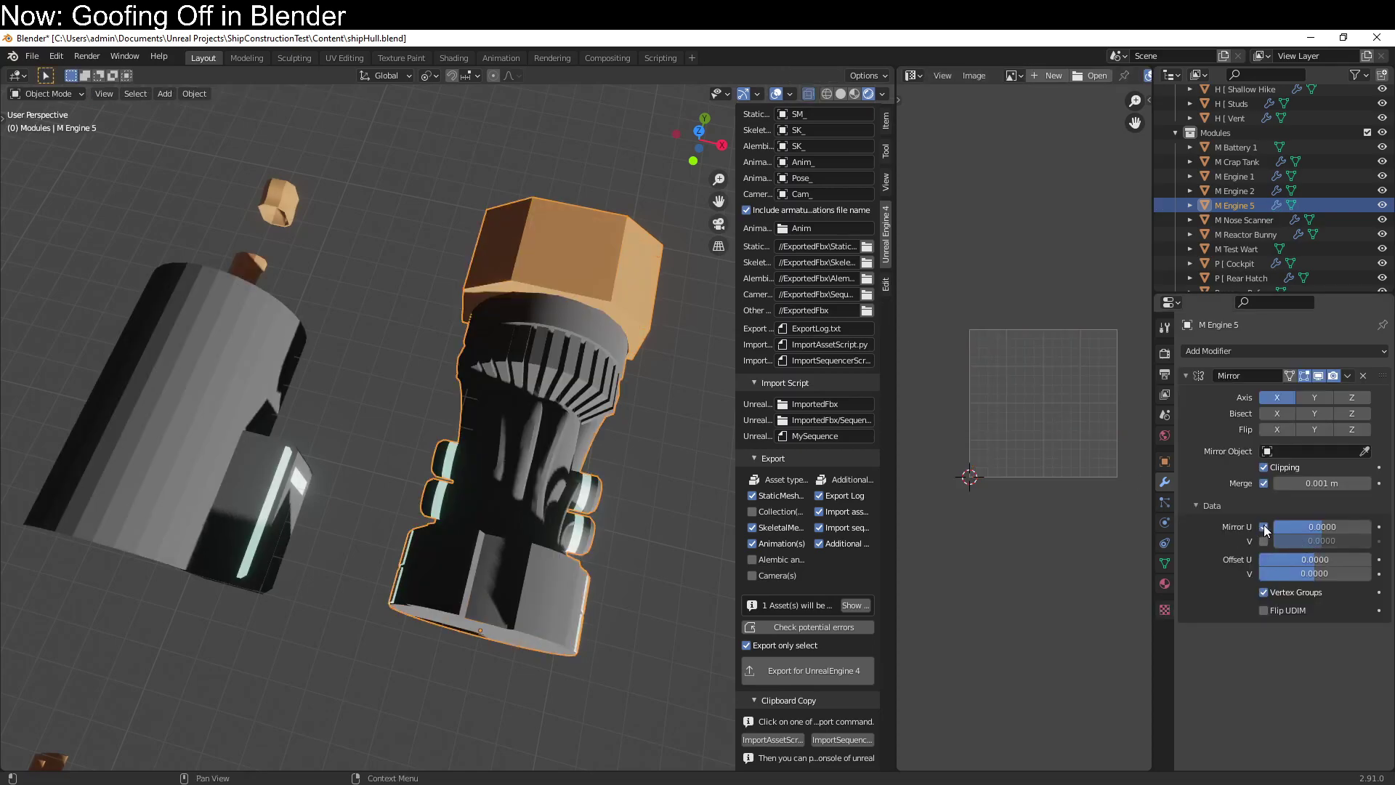
Disable Mirror U on M Engine 5's Mirror modifier and set its Offset U to 1
{"action": "left_click", "coordinate": [1262, 526]}
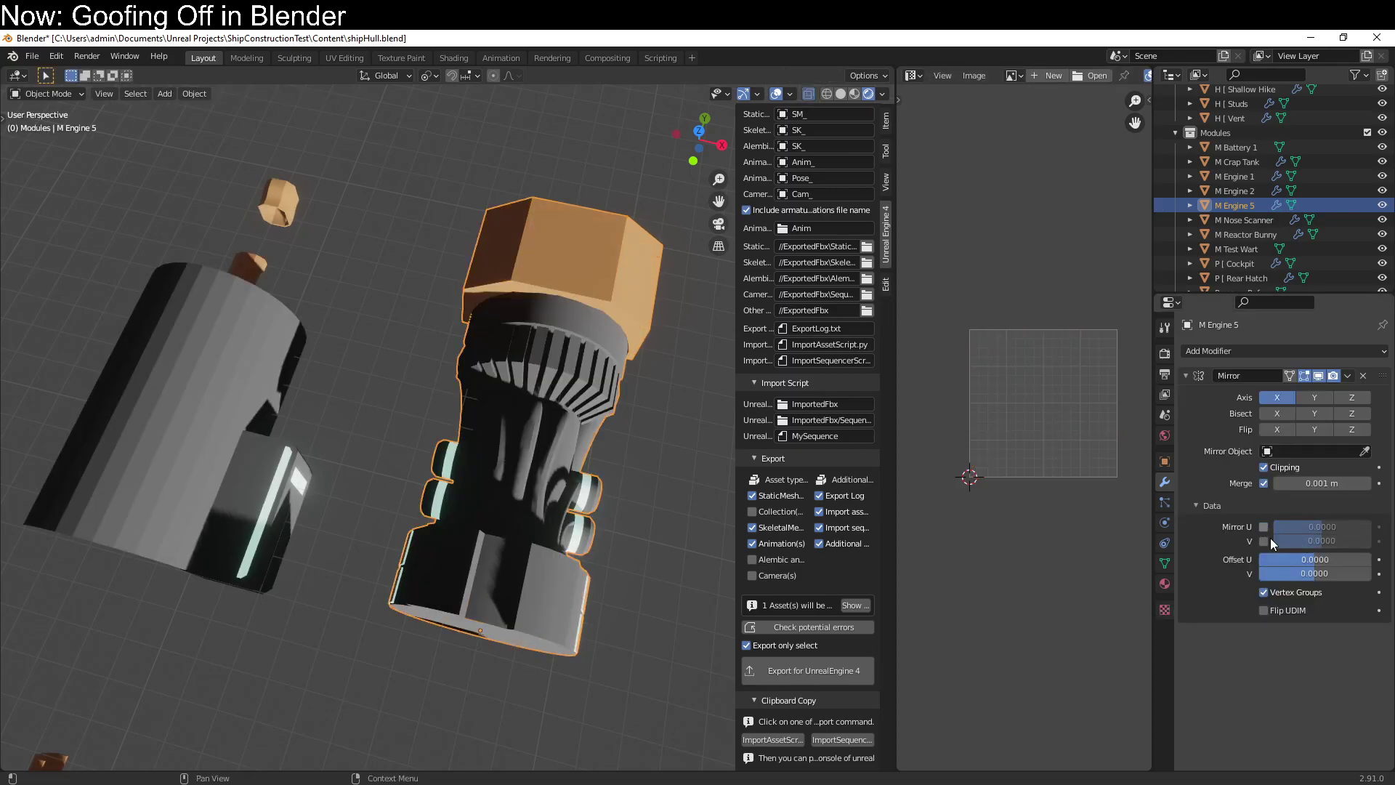
{"action": "double_click", "coordinate": [1330, 560]}
{"action": "type", "text": "1"}
{"action": "key", "text": "Return"}
Select M Crap Tank and set the Offset U of its X and Y Mirror modifier to 1
{"action": "scroll", "coordinate": [356, 604], "scroll_direction": "down", "scroll_amount": 2}
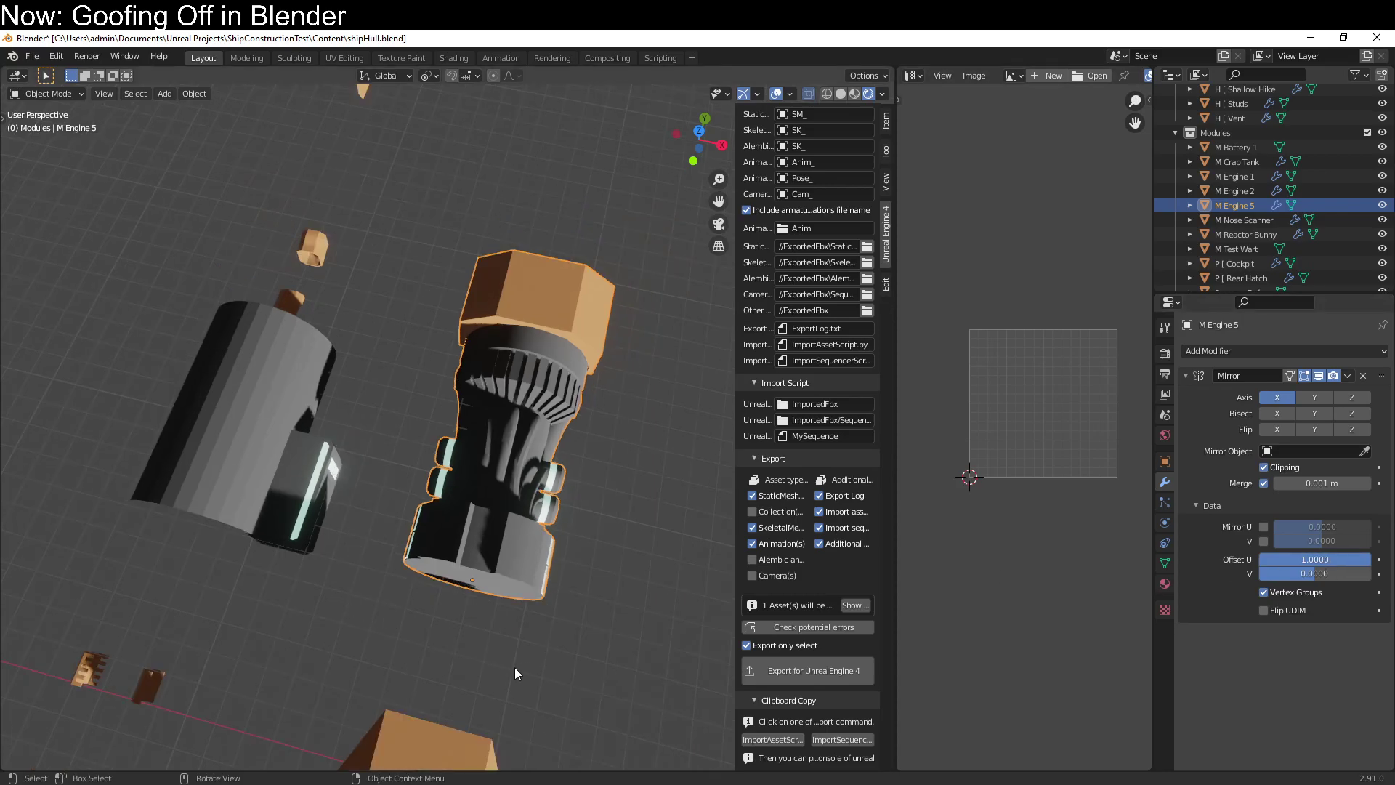
{"action": "middle_click_drag", "start_coordinate": [601, 712], "coordinate": [614, 392], "text": "shift"}
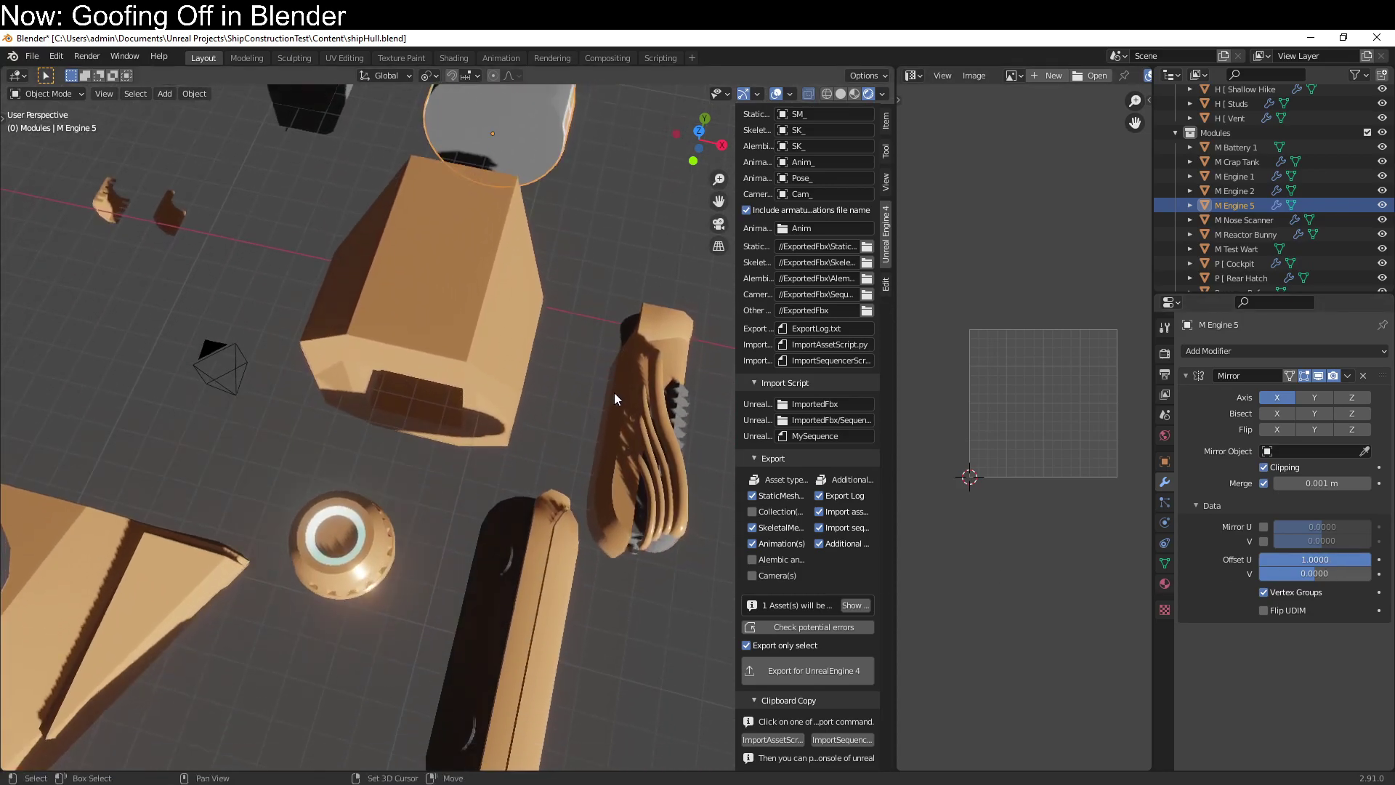
{"action": "left_click", "coordinate": [531, 624]}
{"action": "middle_click_drag", "start_coordinate": [530, 624], "coordinate": [637, 596], "text": "shift"}
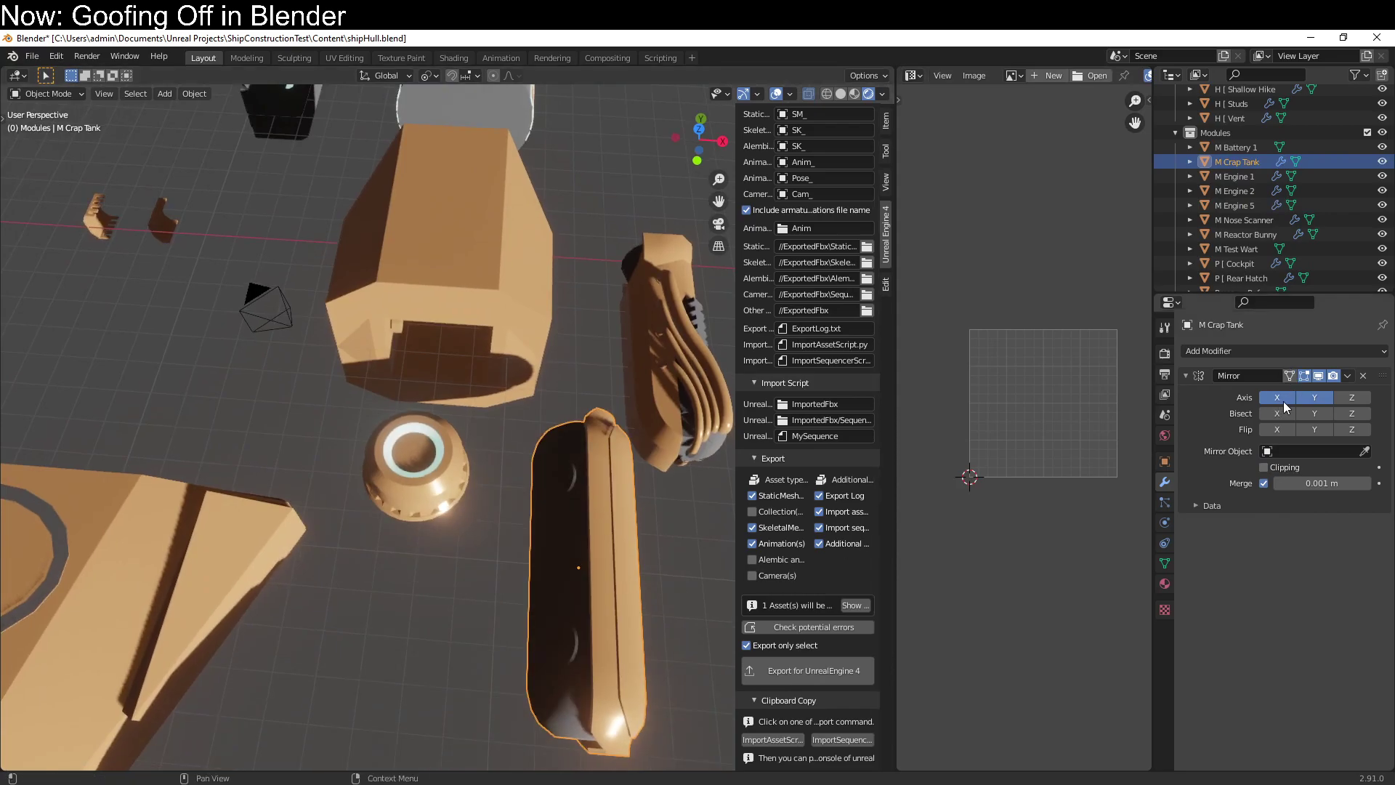
{"action": "left_click", "coordinate": [1311, 399]}
{"action": "left_click", "coordinate": [1195, 505]}
{"action": "left_click_drag", "start_coordinate": [1305, 560], "coordinate": [1355, 560]}
Unwrap the mesh of M Crap Tank with Smart UV Project at a 66° angle limit
{"action": "key", "text": "Tab"}
{"action": "key", "text": "q"}
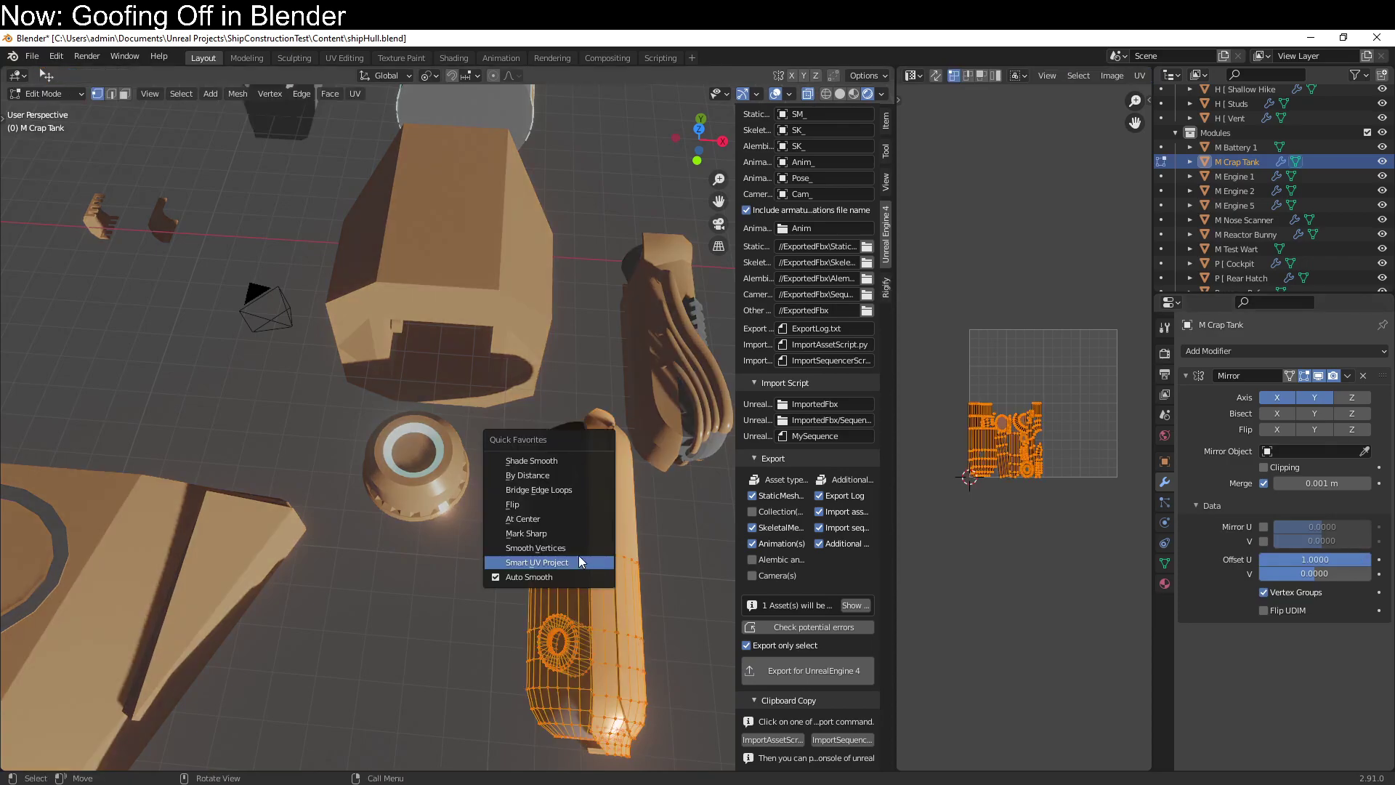
{"action": "left_click", "coordinate": [578, 562]}
{"action": "left_click", "coordinate": [578, 677]}
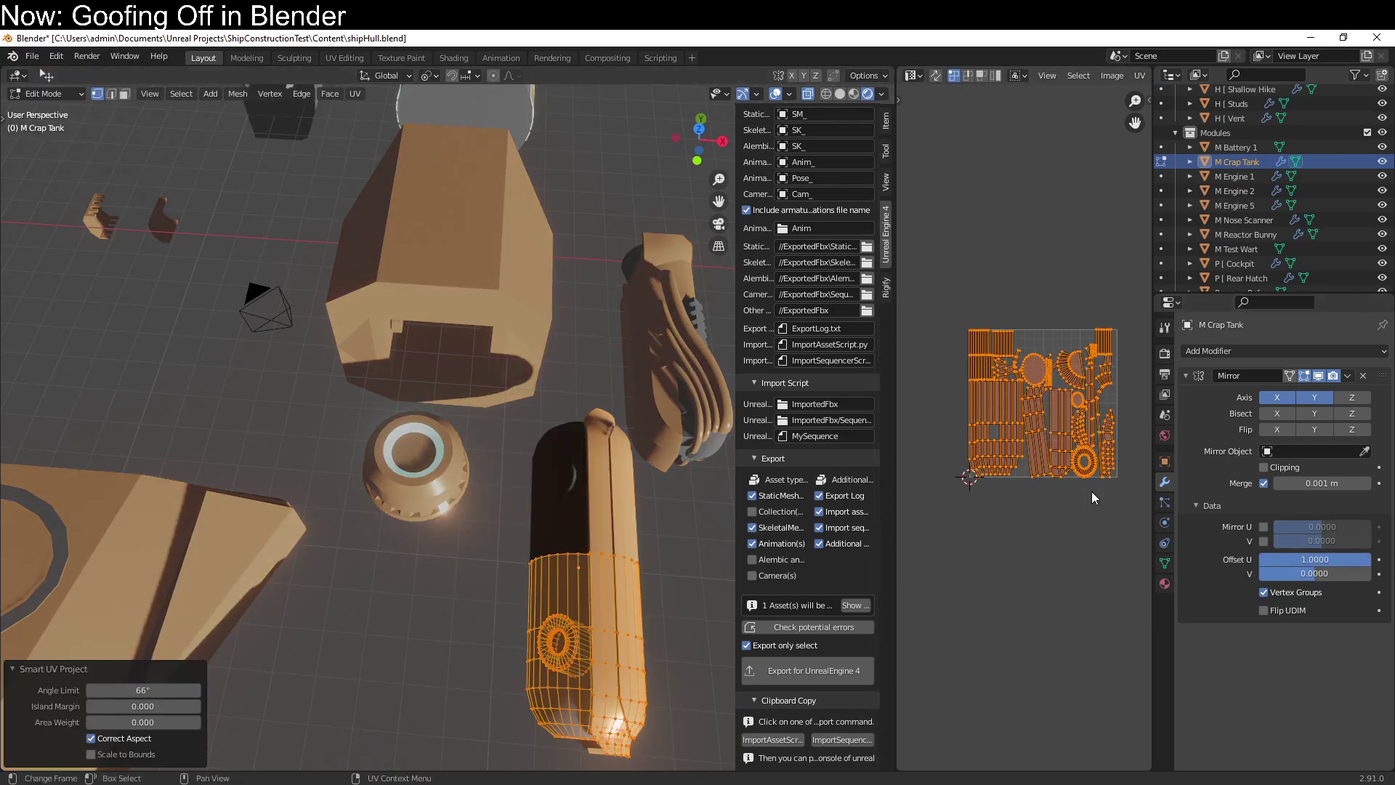
Apply the two-axis Mirror modifier to M Crap Tank and examine the mirrored UV layout
{"action": "key", "text": "Tab"}
{"action": "key", "text": "ctrl+a"}
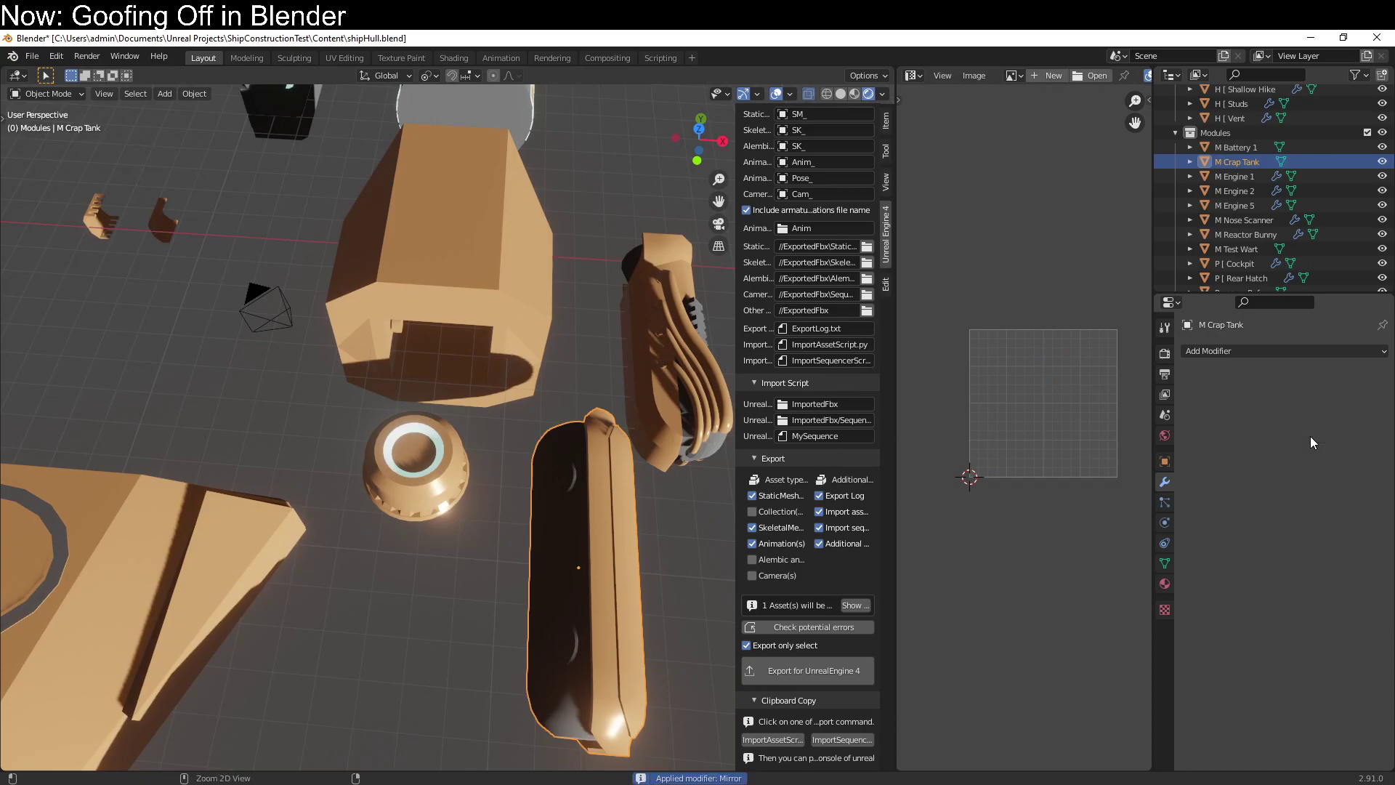
{"action": "key", "text": "Tab"}
{"action": "middle_click_drag", "start_coordinate": [965, 513], "coordinate": [913, 544]}
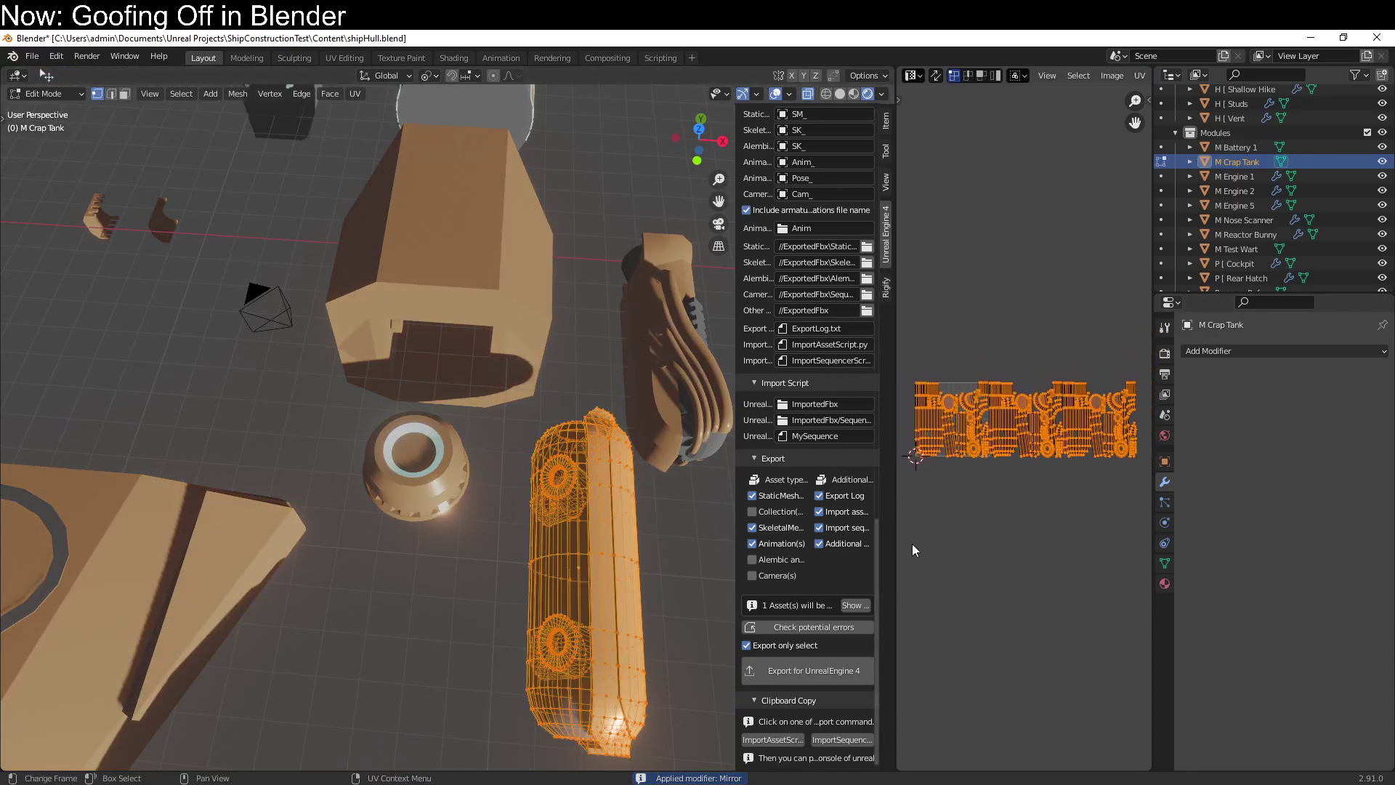
{"action": "scroll", "coordinate": [912, 544], "scroll_direction": "up", "scroll_amount": 1}
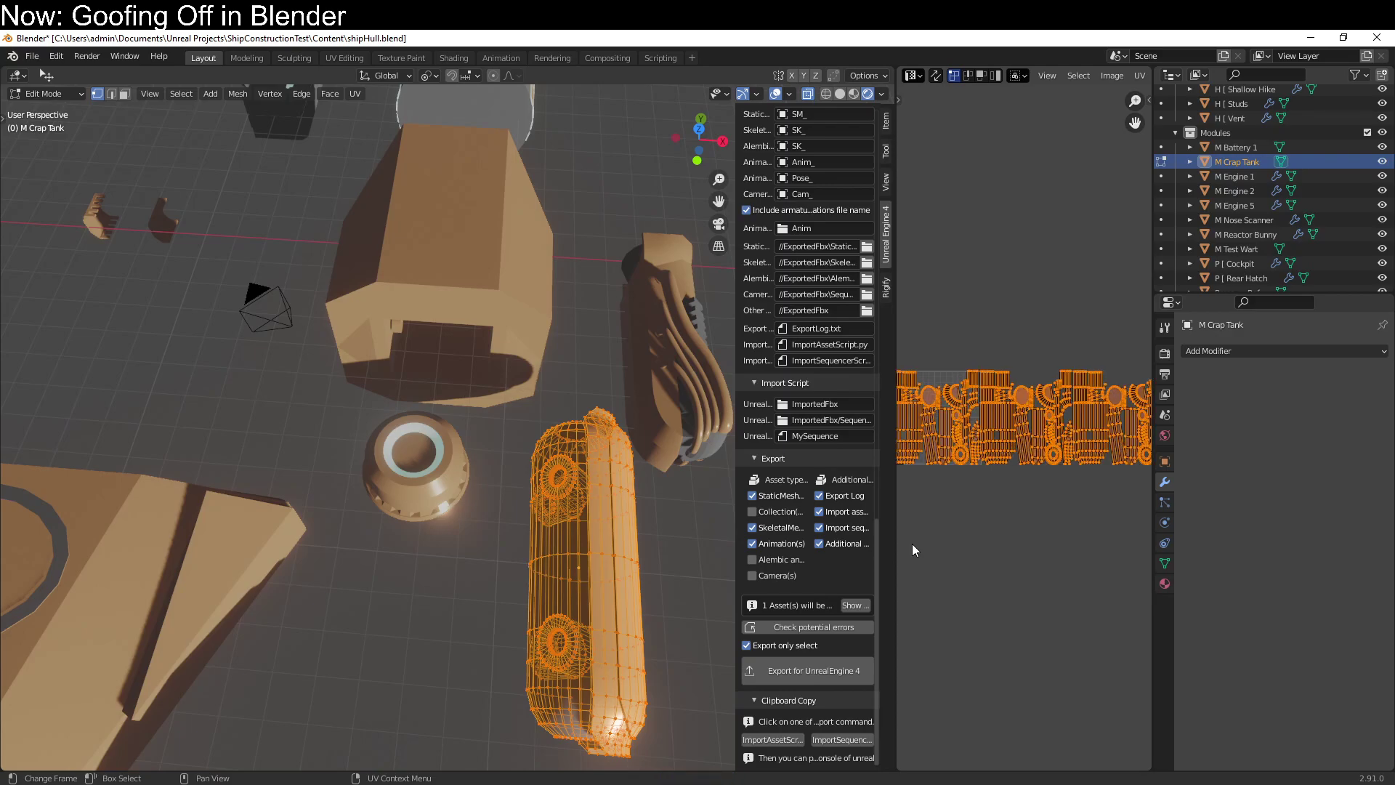
{"action": "middle_click_drag", "start_coordinate": [913, 543], "coordinate": [1007, 536]}
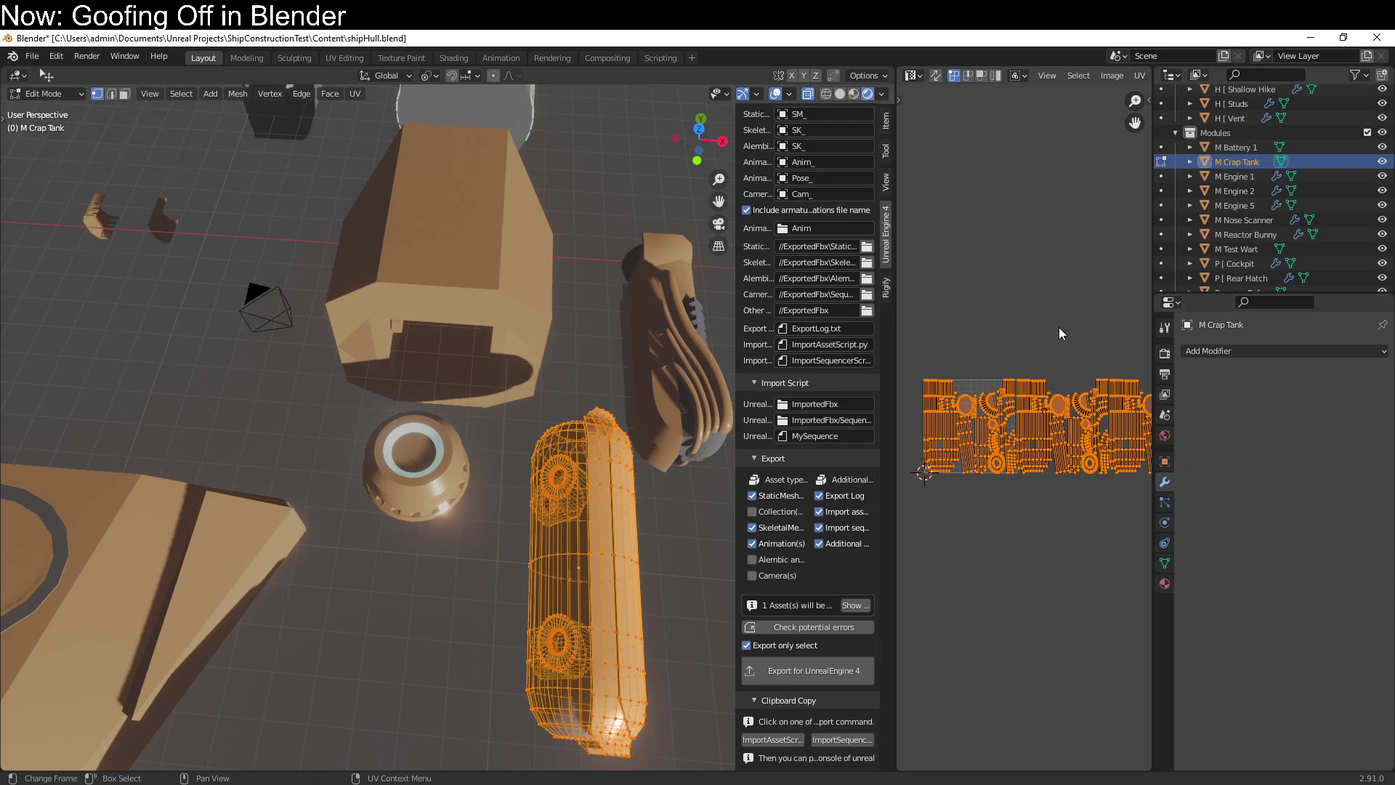
Select a linked UV island of M Crap Tank to check for overlaps, reselect all UVs, and undo the Mirror application
{"action": "left_click", "coordinate": [1055, 384]}
{"action": "key", "text": "ctrl+l"}
{"action": "key", "text": "g"}
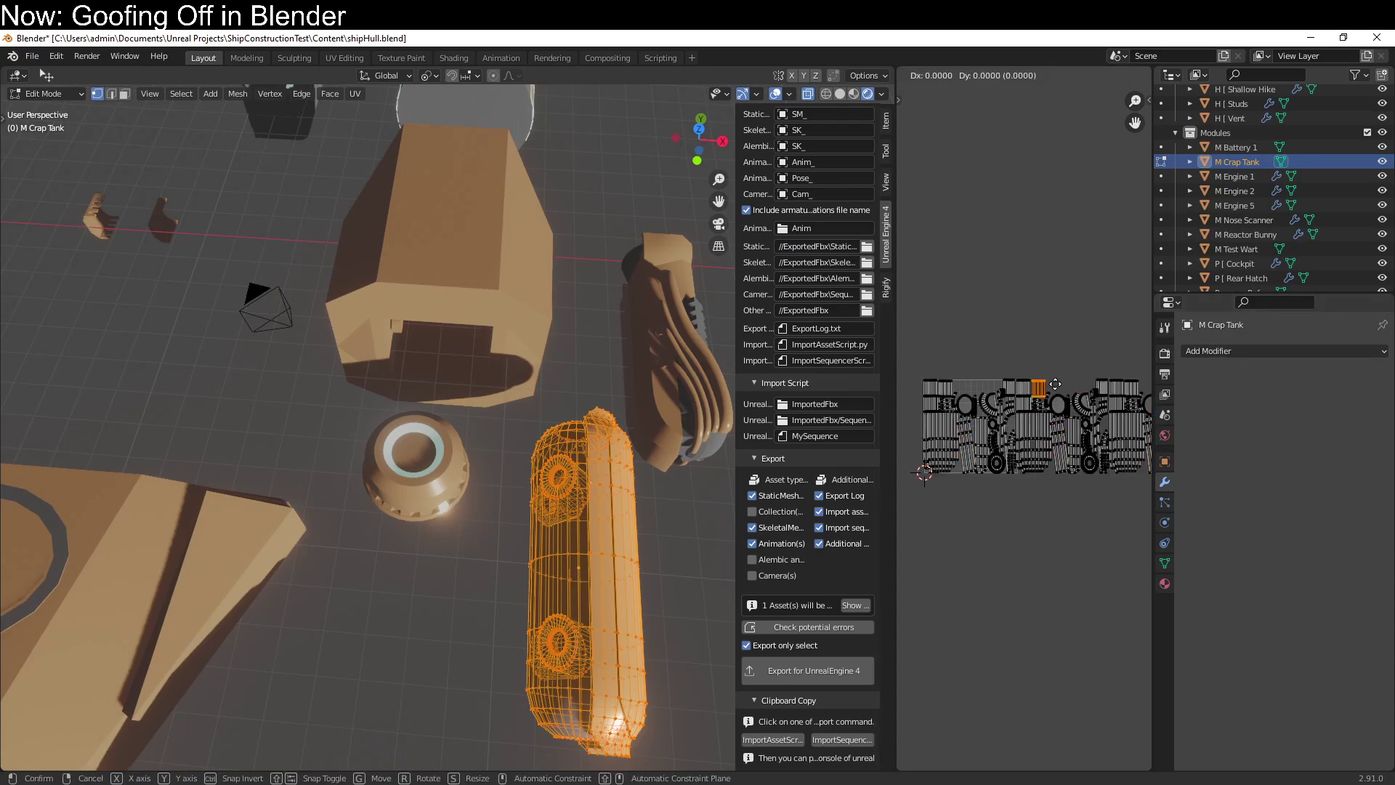
{"action": "left_click", "coordinate": [1052, 372]}
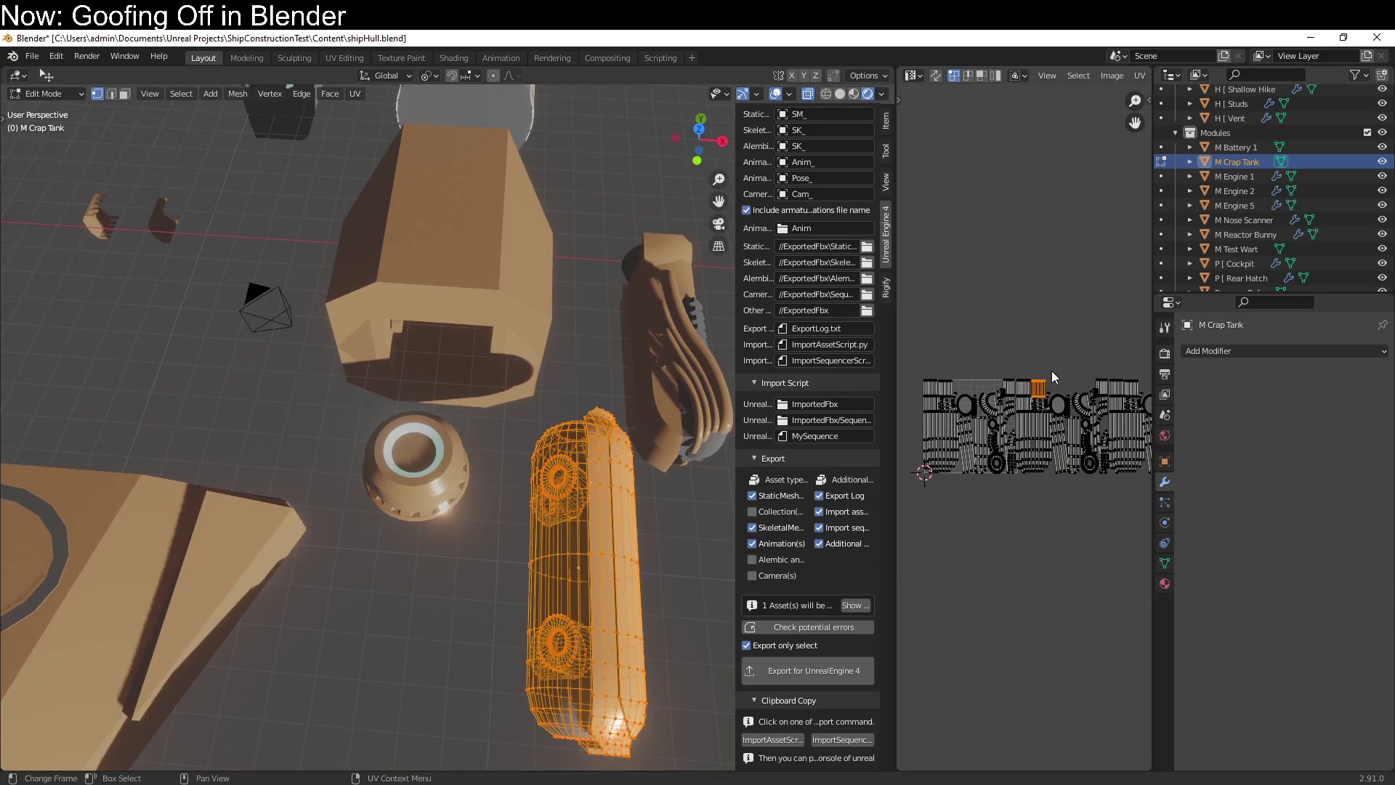
{"action": "left_click", "coordinate": [1085, 434]}
{"action": "key", "text": "a"}
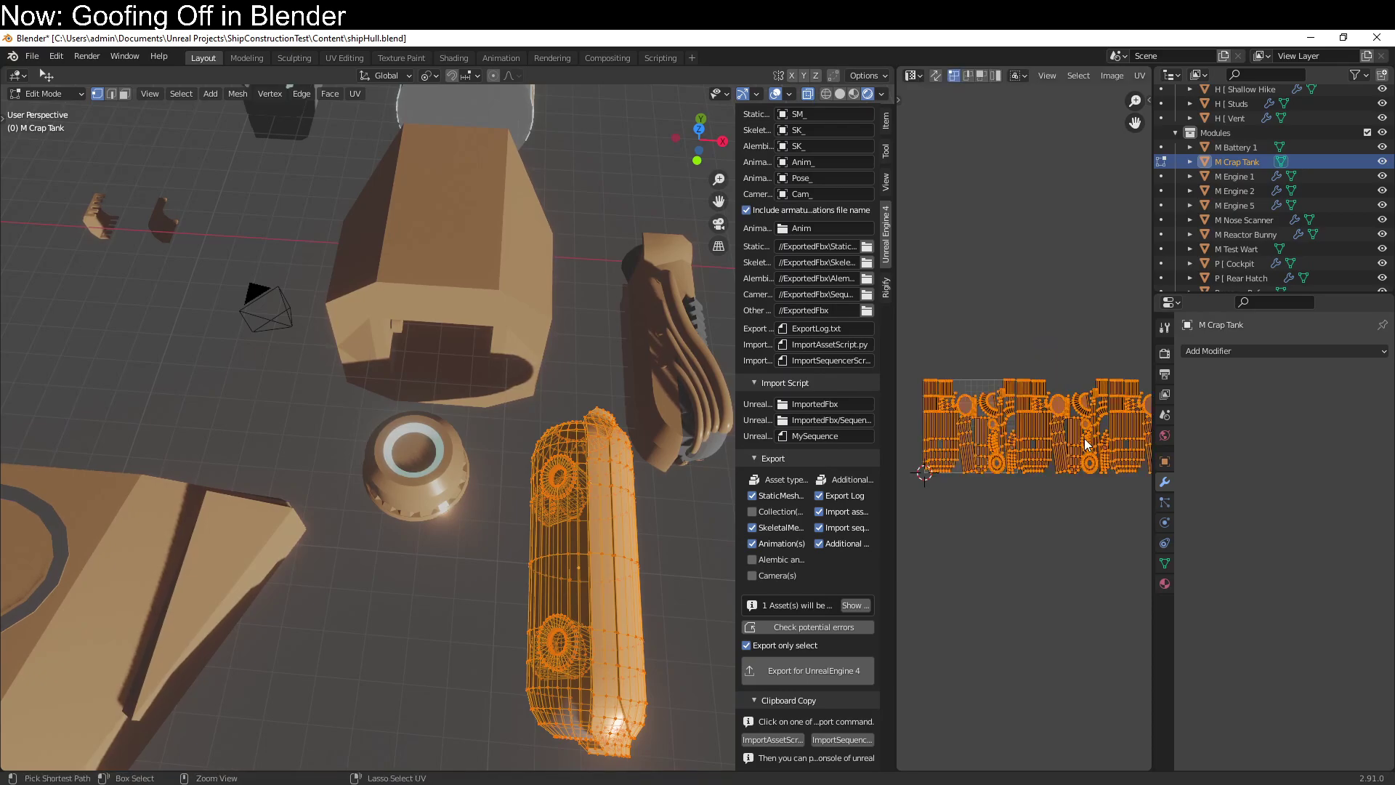
{"action": "key", "text": "Tab"}
{"action": "key", "text": "ctrl+z"}
Limit the existing Mirror modifier to the X axis and add a second Mirror modifier that mirrors only along Y
{"action": "left_click", "coordinate": [1319, 398]}
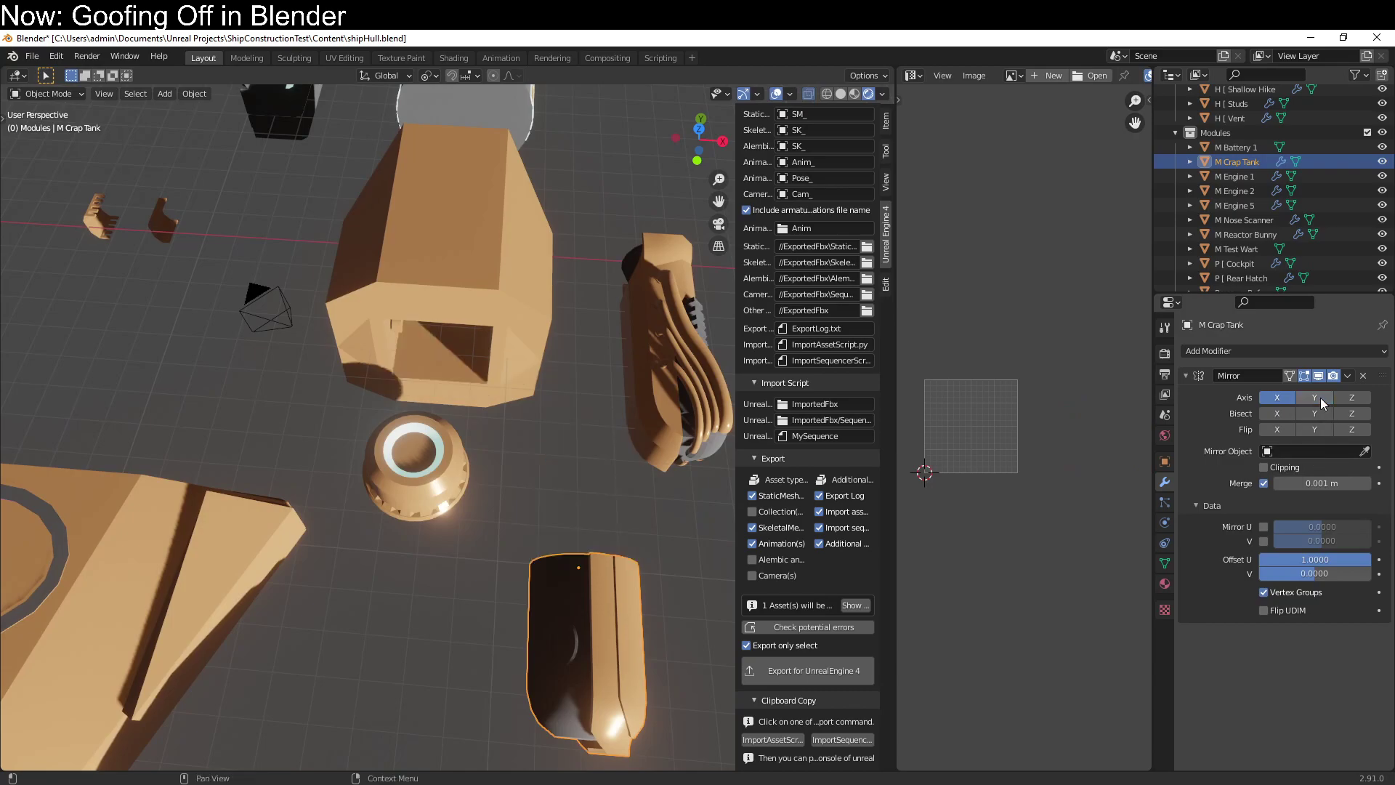
{"action": "left_click", "coordinate": [1282, 351]}
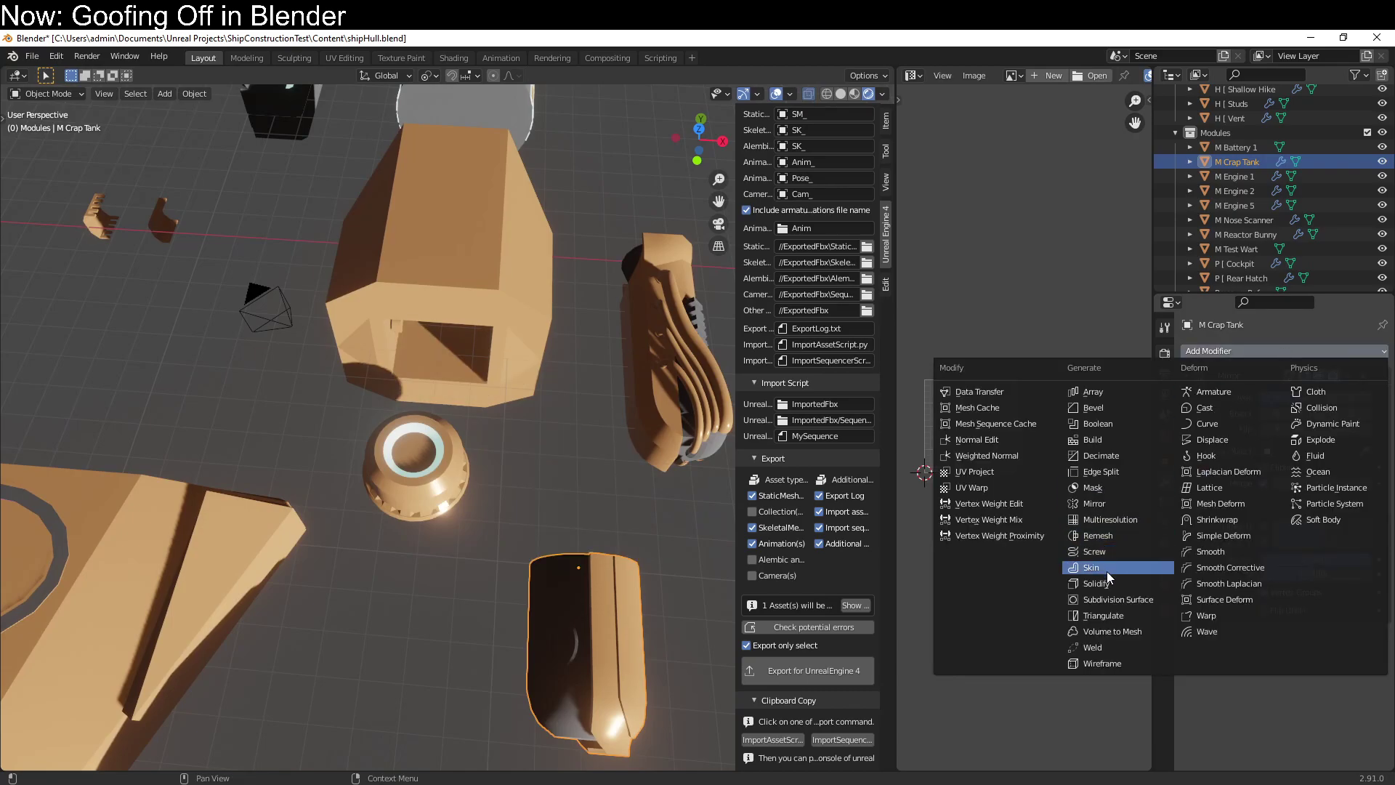
{"action": "left_click", "coordinate": [1106, 498]}
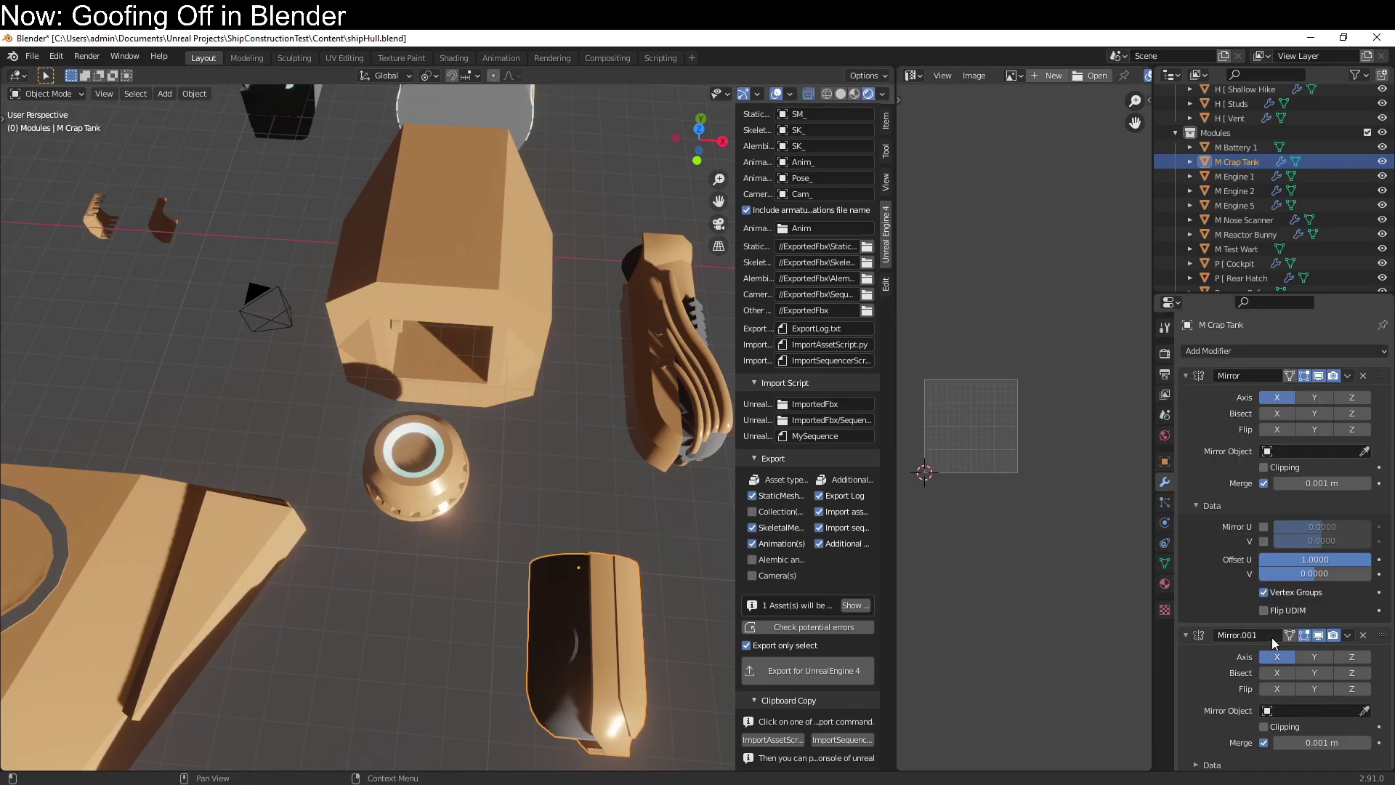
{"action": "left_click", "coordinate": [1312, 657]}
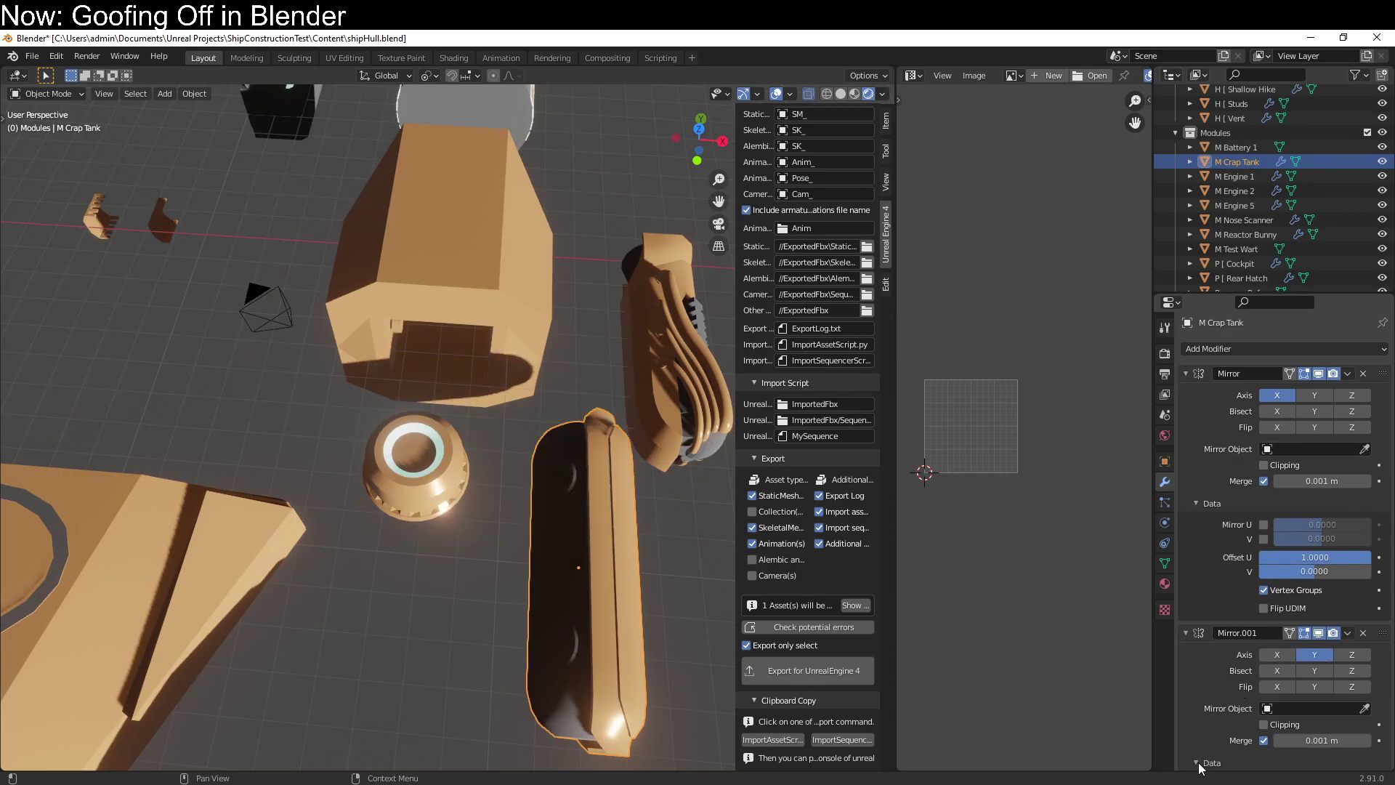
Set the Offset V of the second Mirror modifier to 1 in its data settings
{"action": "scroll", "coordinate": [1221, 719], "scroll_direction": "down", "scroll_amount": 1}
{"action": "scroll", "coordinate": [1228, 723], "scroll_direction": "down", "scroll_amount": 3}
{"action": "double_click", "coordinate": [1312, 721]}
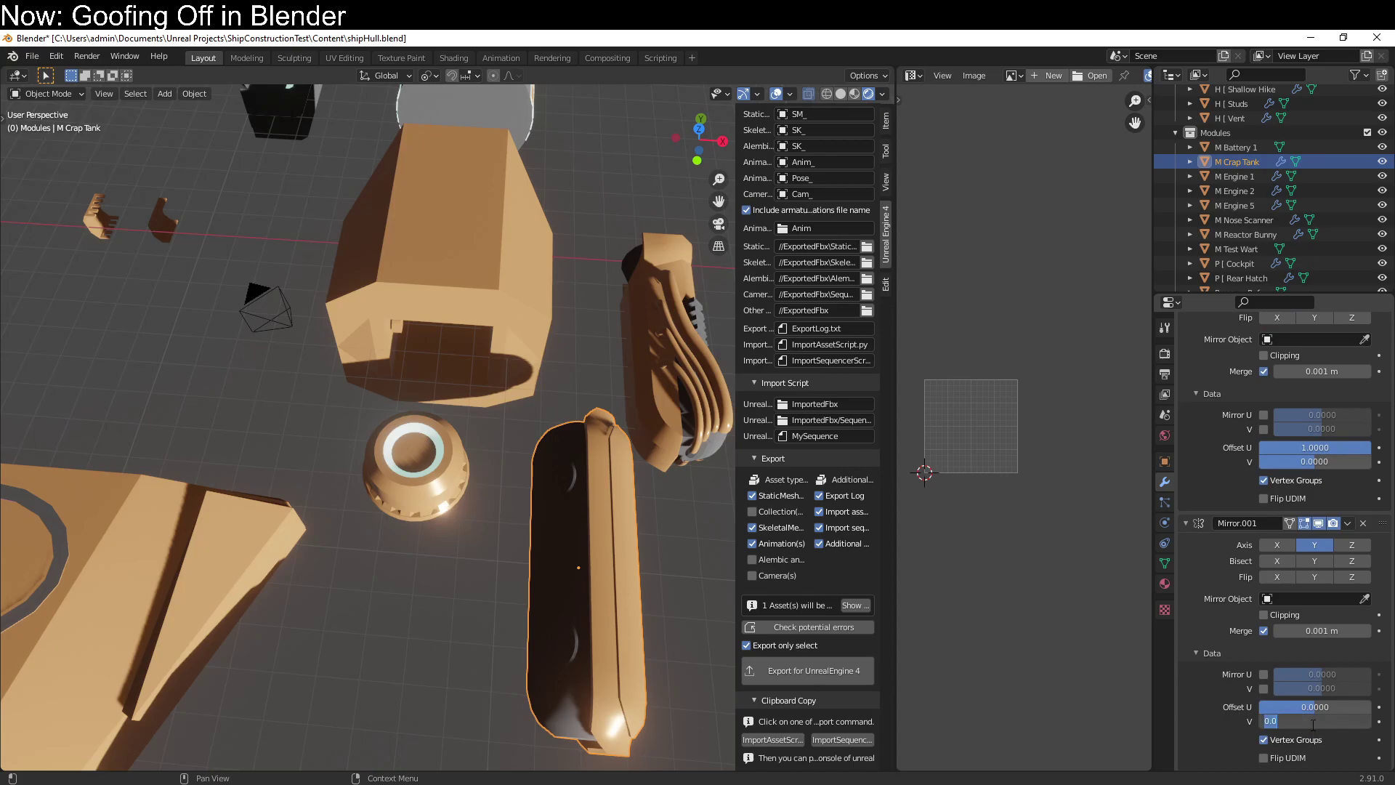
{"action": "type", "text": "1"}
{"action": "key", "text": "Return"}
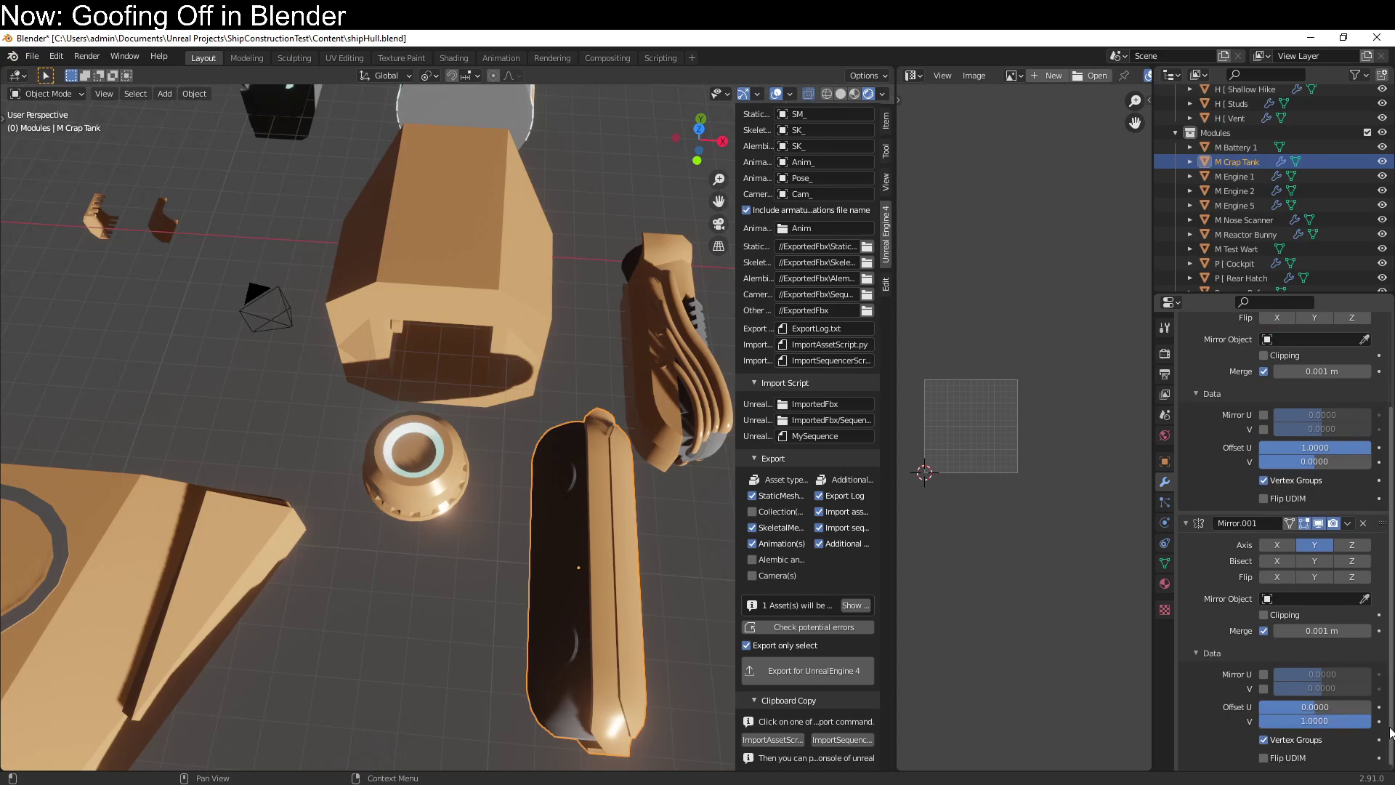
Apply both Mirror modifiers to inspect the UV layout of M Crap Tank, and undo the applications
{"action": "scroll", "coordinate": [1243, 480], "scroll_direction": "up", "scroll_amount": 3}
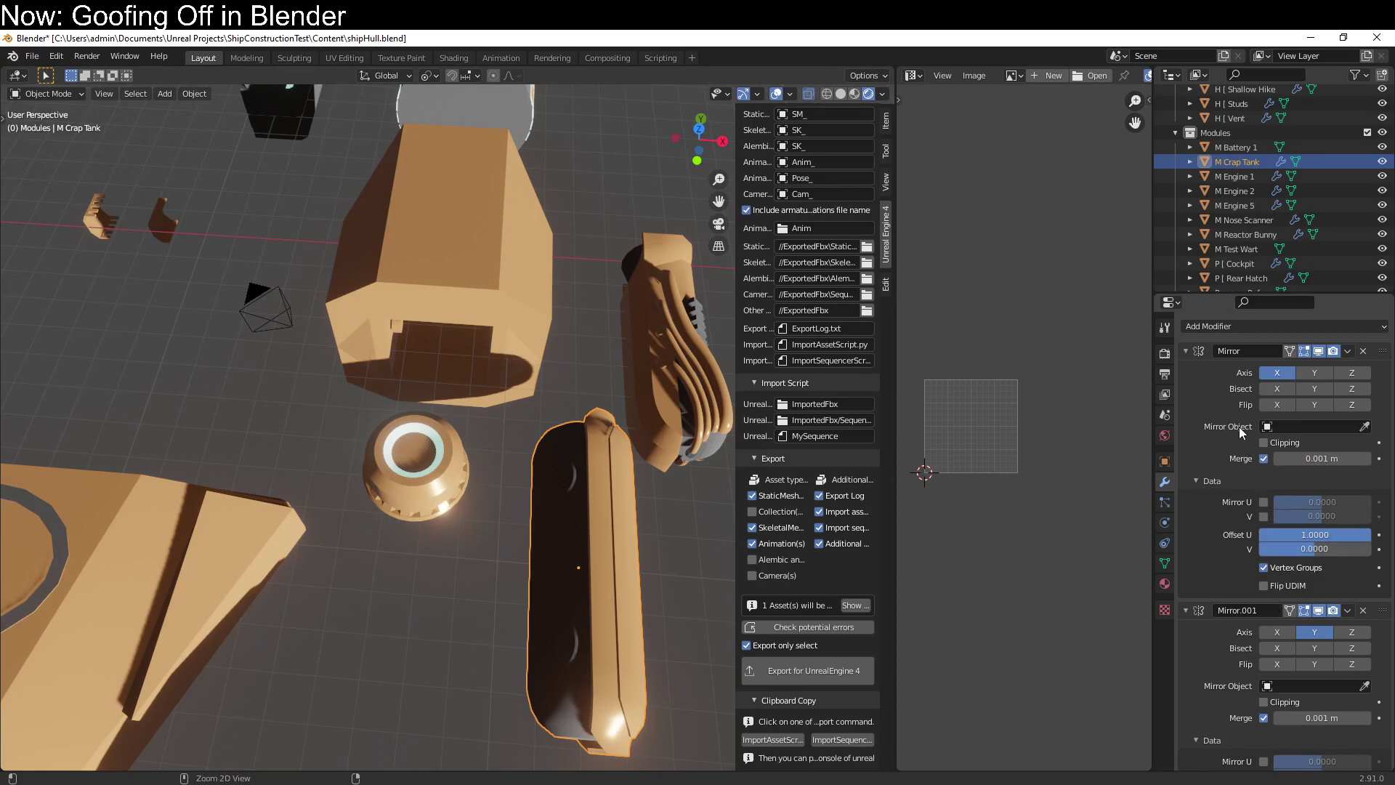
{"action": "key", "text": "ctrl+a"}
{"action": "key", "text": "ctrl+a"}
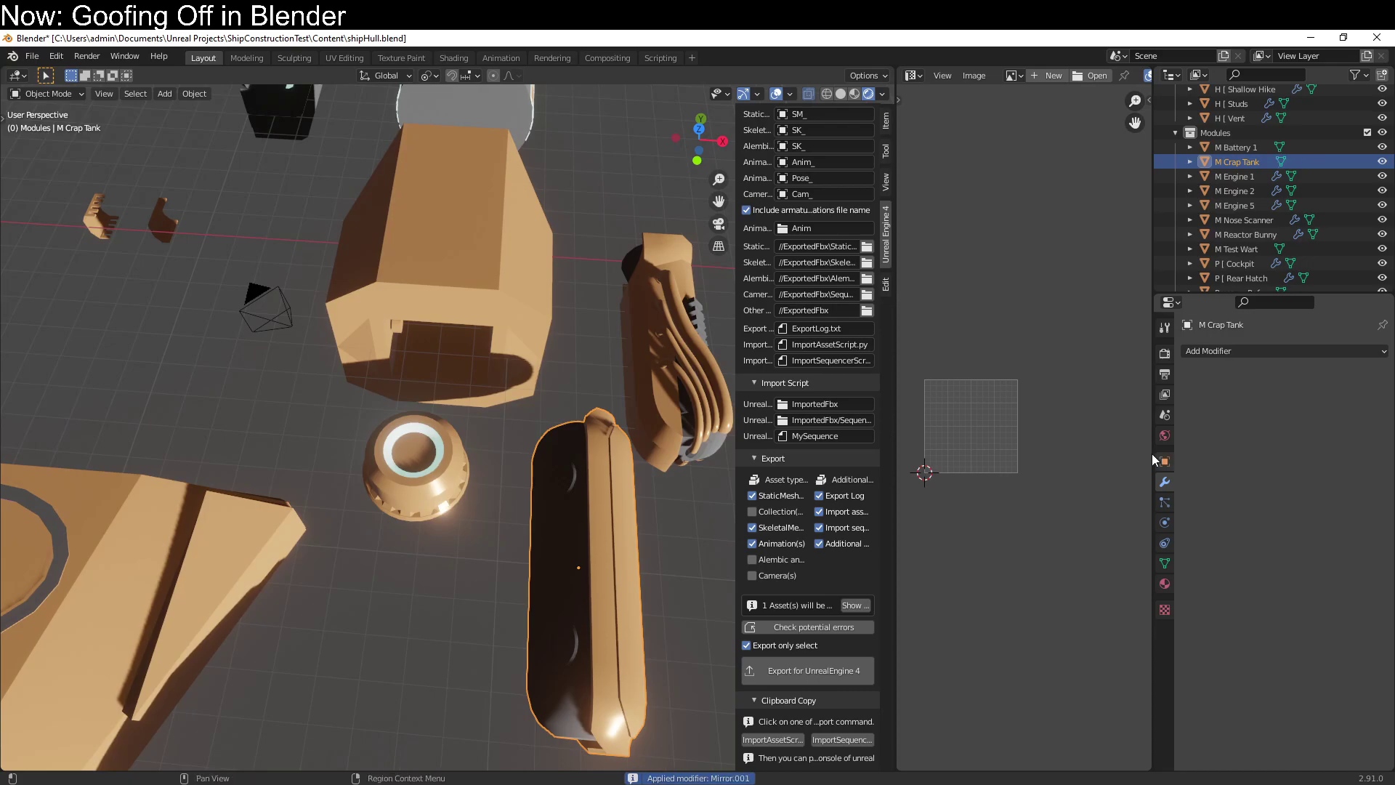
{"action": "key", "text": "Tab"}
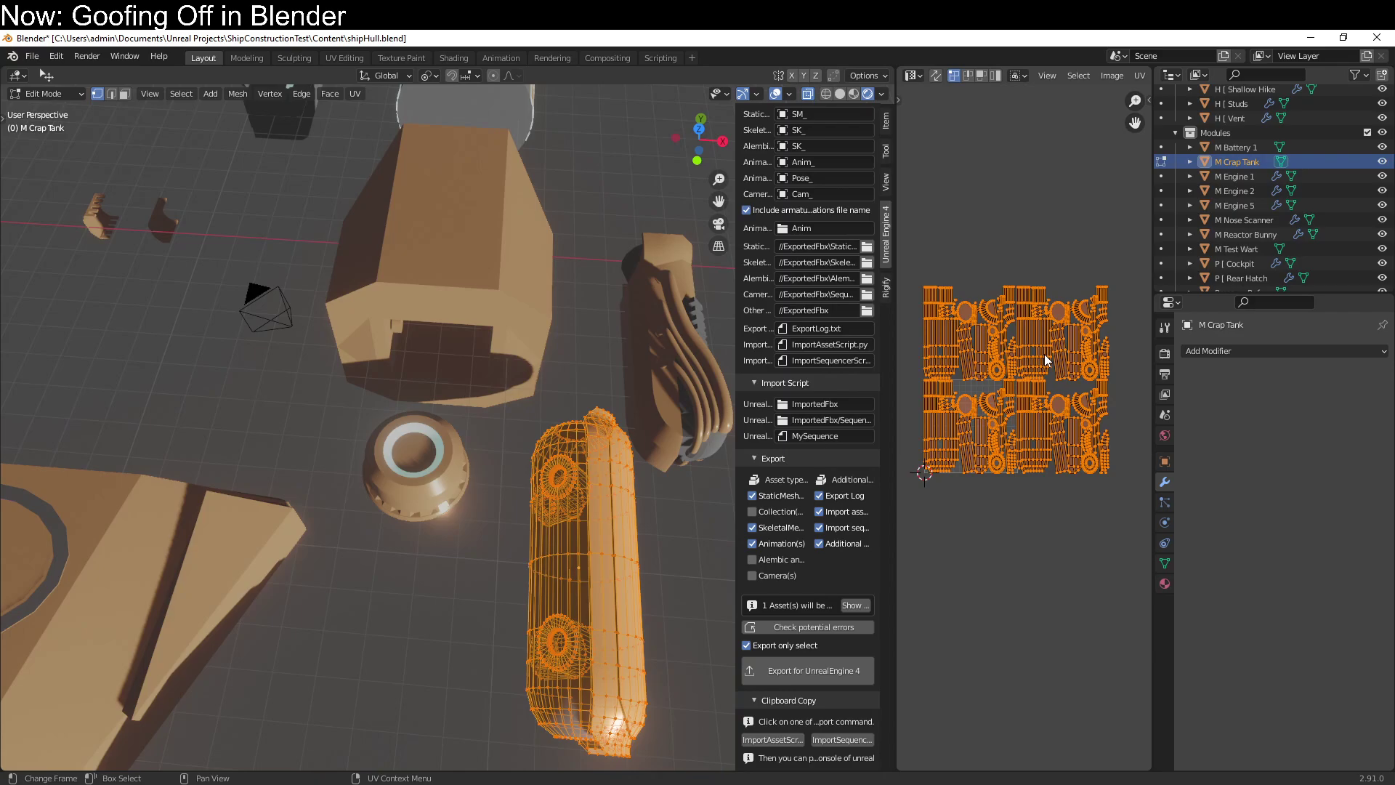
{"action": "key", "text": "ctrl+z"}
{"action": "key", "text": "ctrl+z"}
{"action": "key", "text": "ctrl+z"}
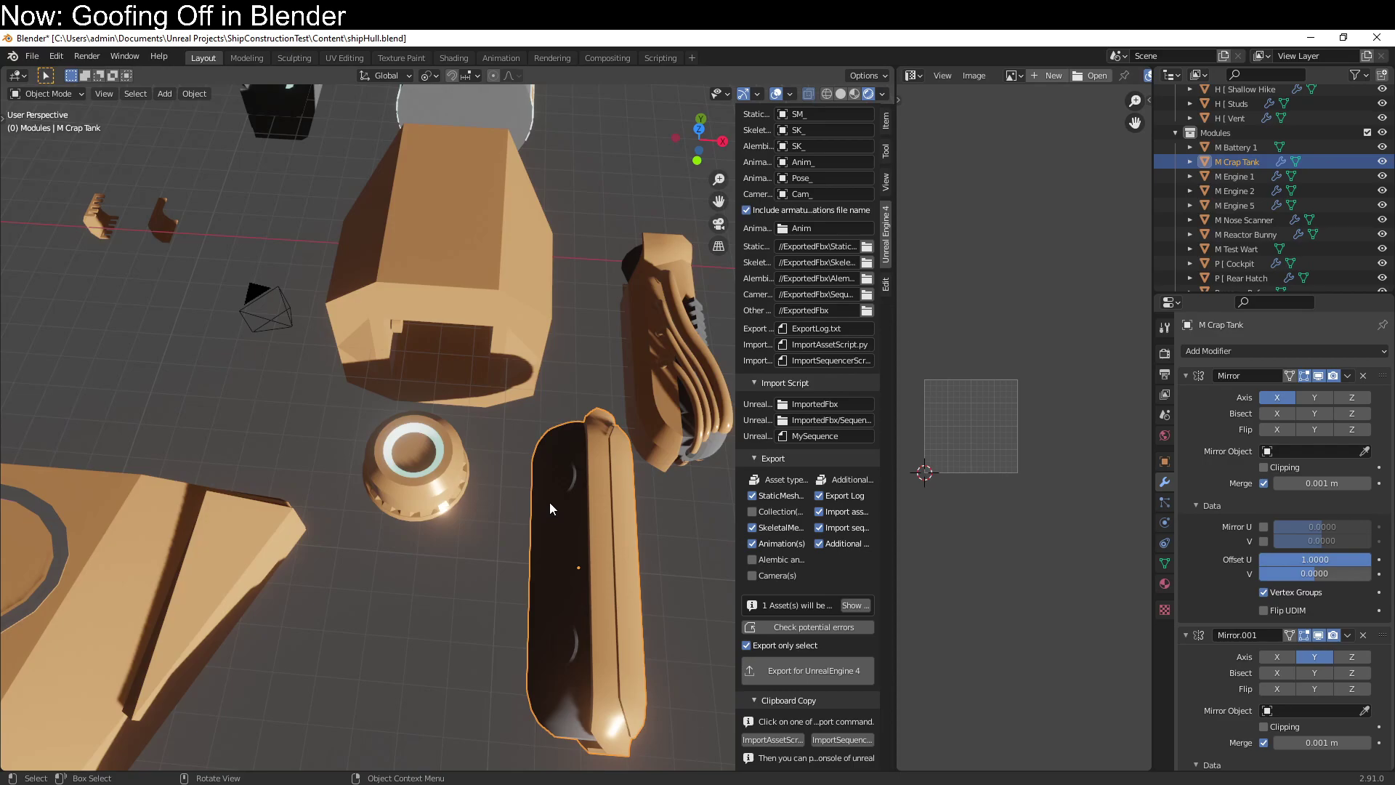
Add an Array modifier with a count of 5 to M Test Wart
{"action": "left_click", "coordinate": [364, 486]}
{"action": "left_click", "coordinate": [1281, 351]}
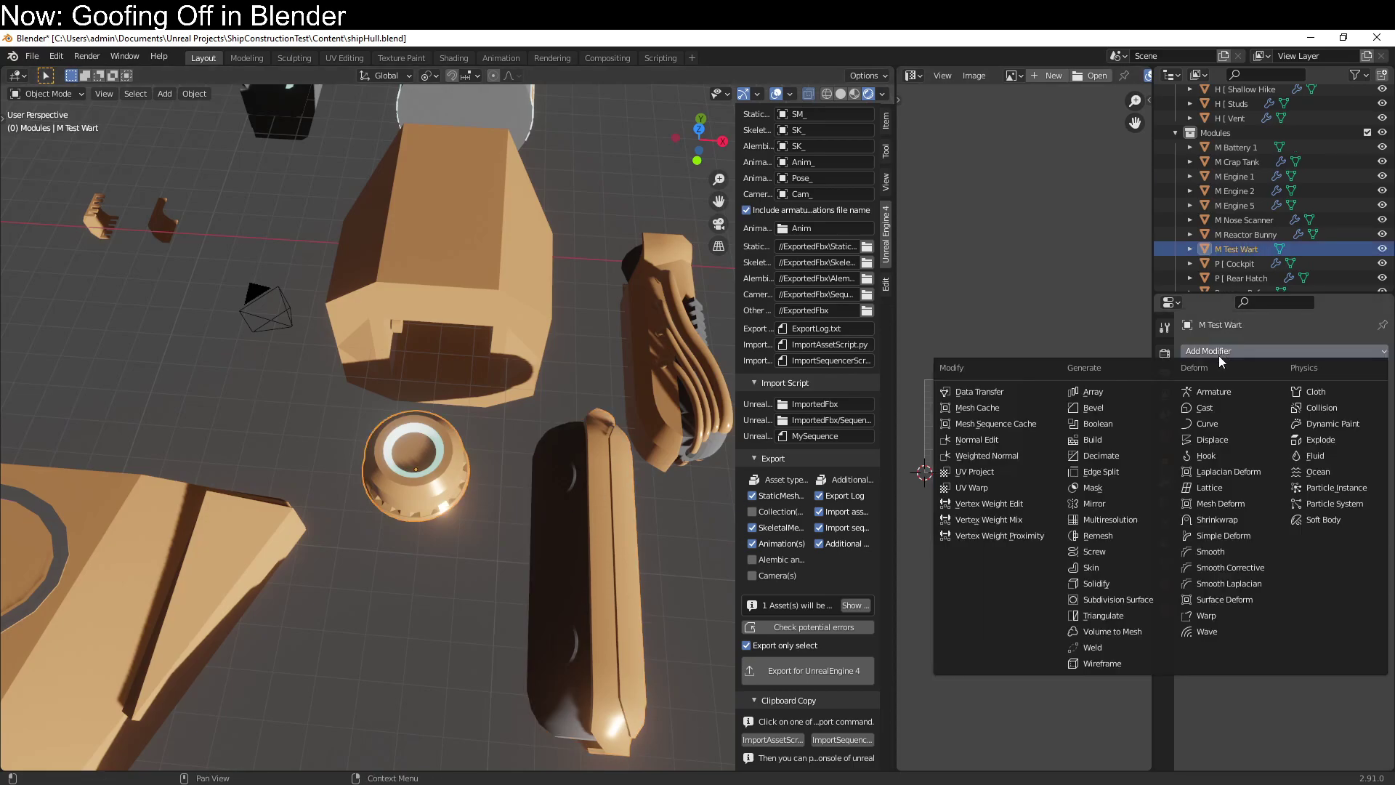
{"action": "left_click", "coordinate": [1091, 396]}
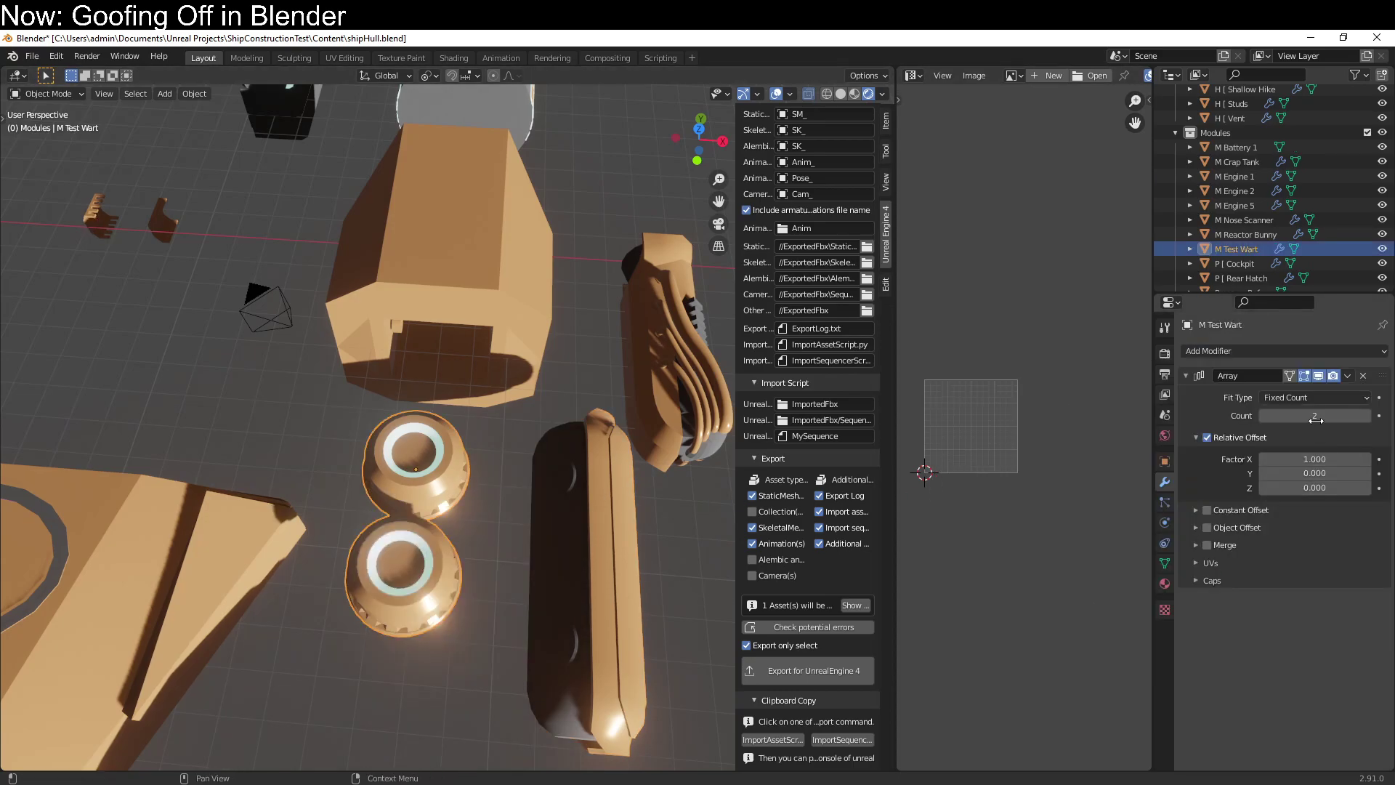
{"action": "left_click_drag", "start_coordinate": [1316, 415], "coordinate": [1329, 411]}
{"action": "scroll", "coordinate": [357, 552], "scroll_direction": "down", "scroll_amount": 6}
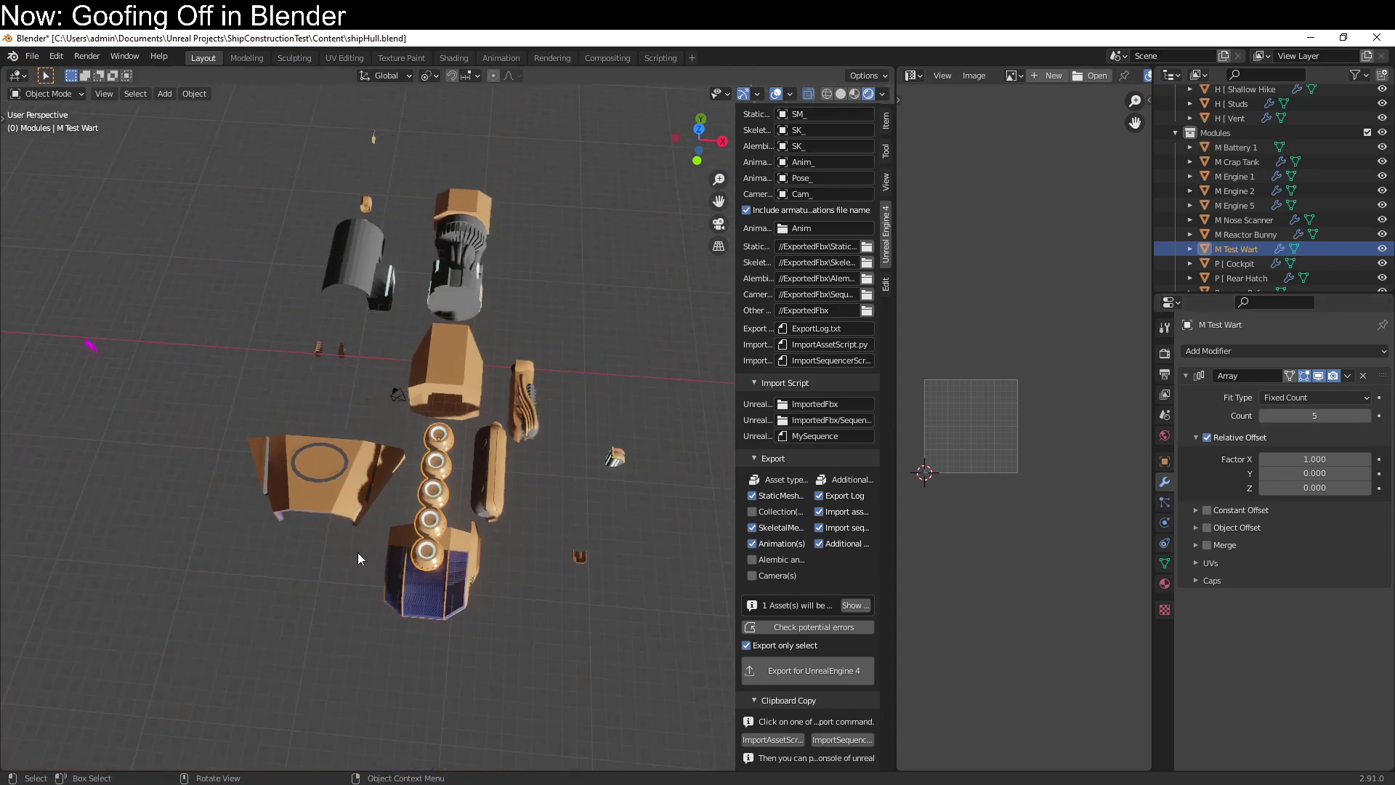
{"action": "middle_click_drag", "start_coordinate": [357, 552], "coordinate": [402, 492]}
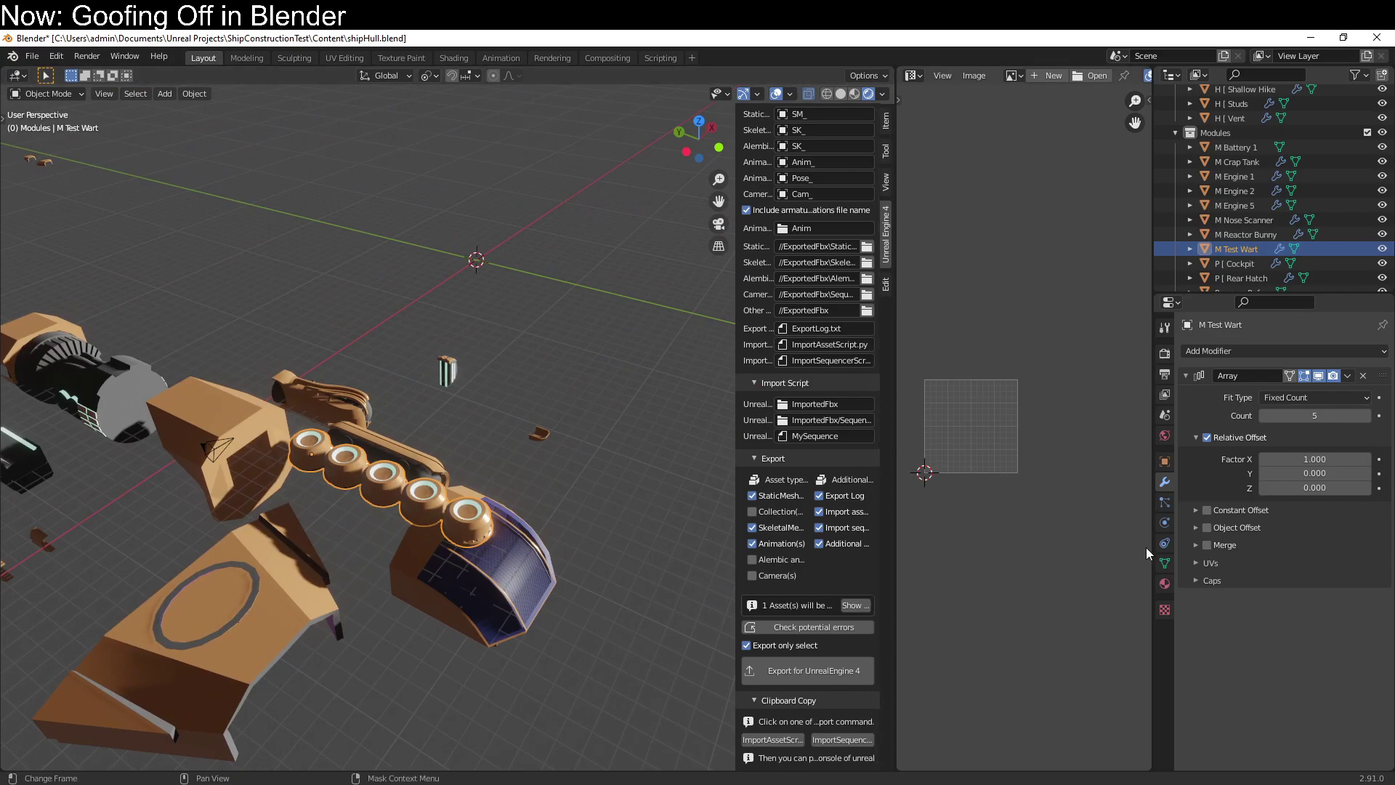
Set the Array modifier's UV Offset U to 1
{"action": "left_click", "coordinate": [1196, 563]}
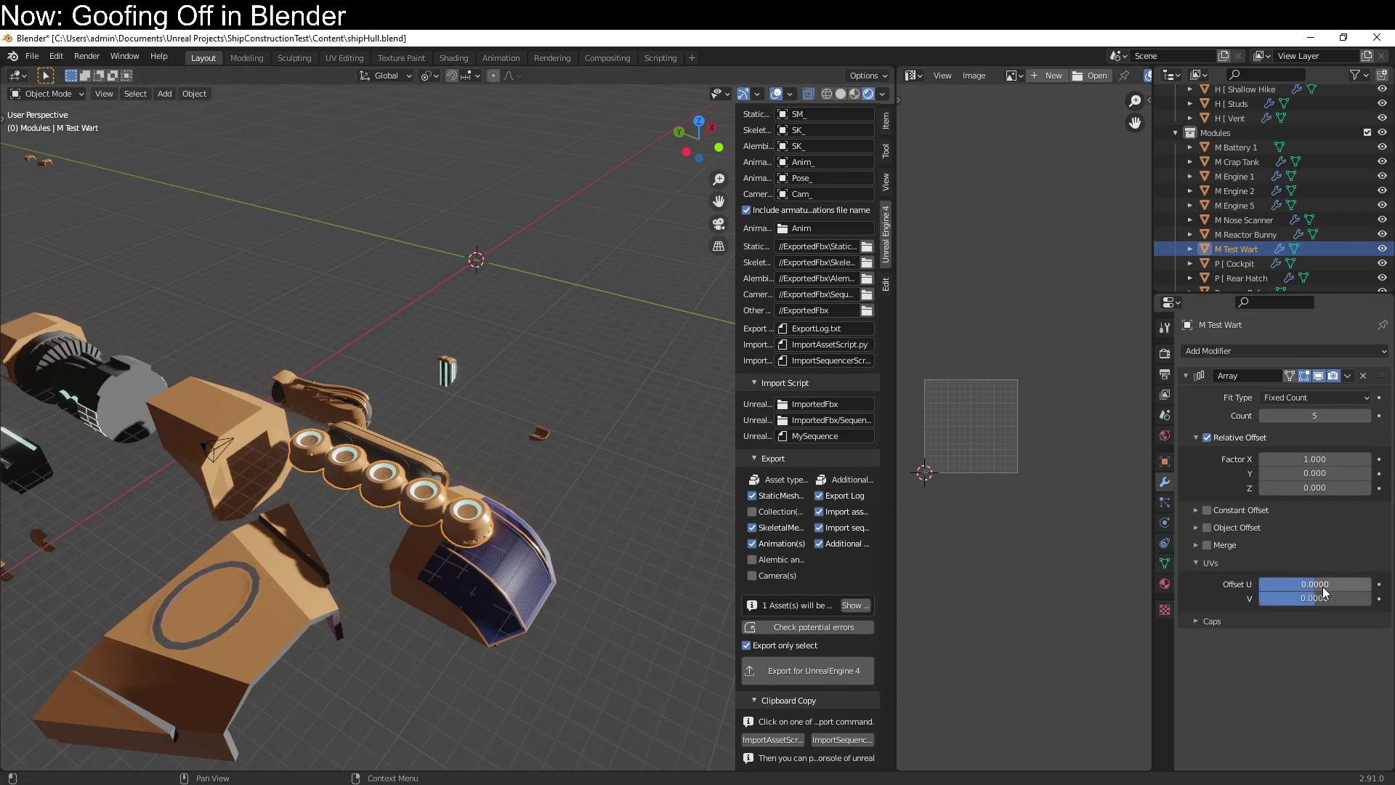
{"action": "left_click", "coordinate": [1355, 581]}
{"action": "type", "text": "1"}
{"action": "key", "text": "Return"}
Apply the Array modifier to inspect the UV layout of M Test Wart's copies, and undo back to the single unmodified object
{"action": "key", "text": "ctrl+a"}
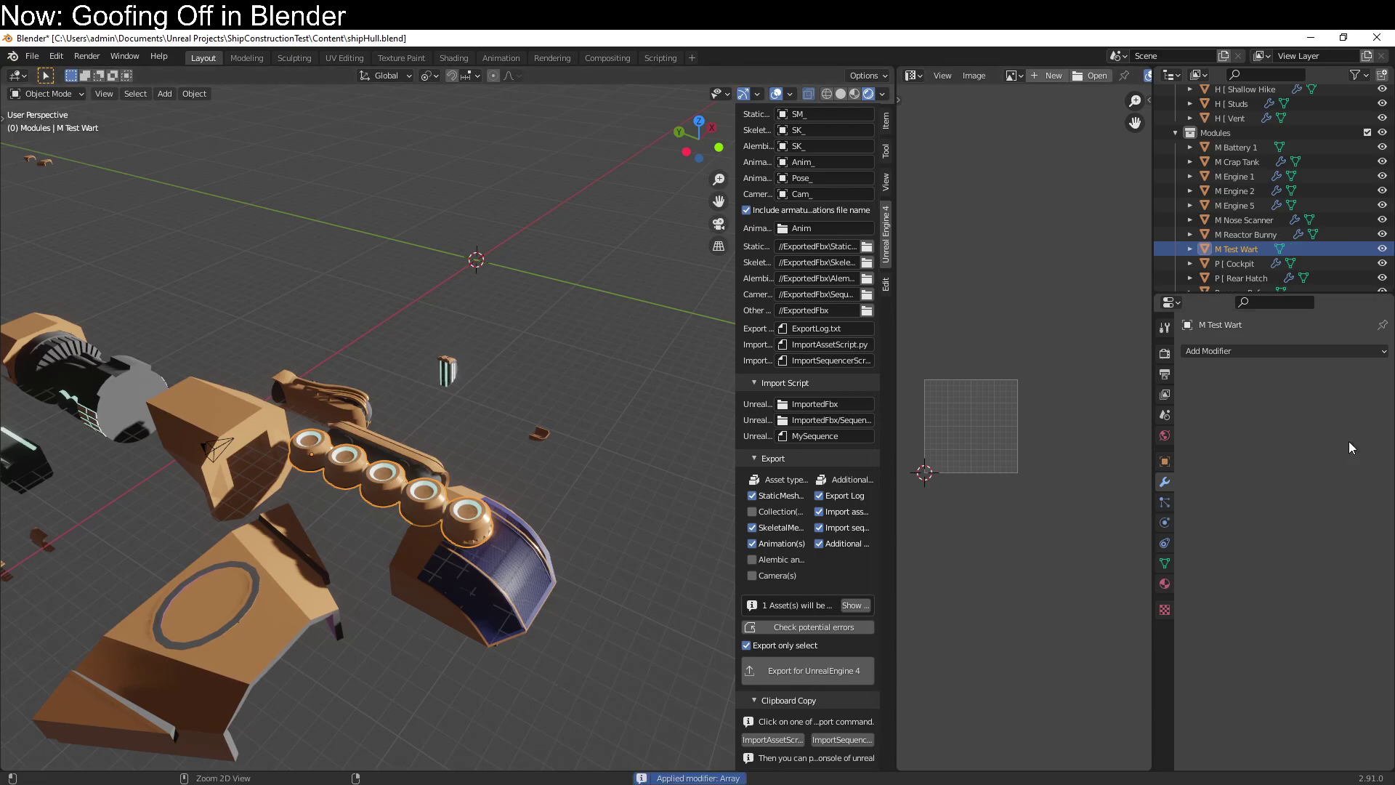
{"action": "key", "text": "Tab"}
{"action": "scroll", "coordinate": [1038, 509], "scroll_direction": "down", "scroll_amount": 1}
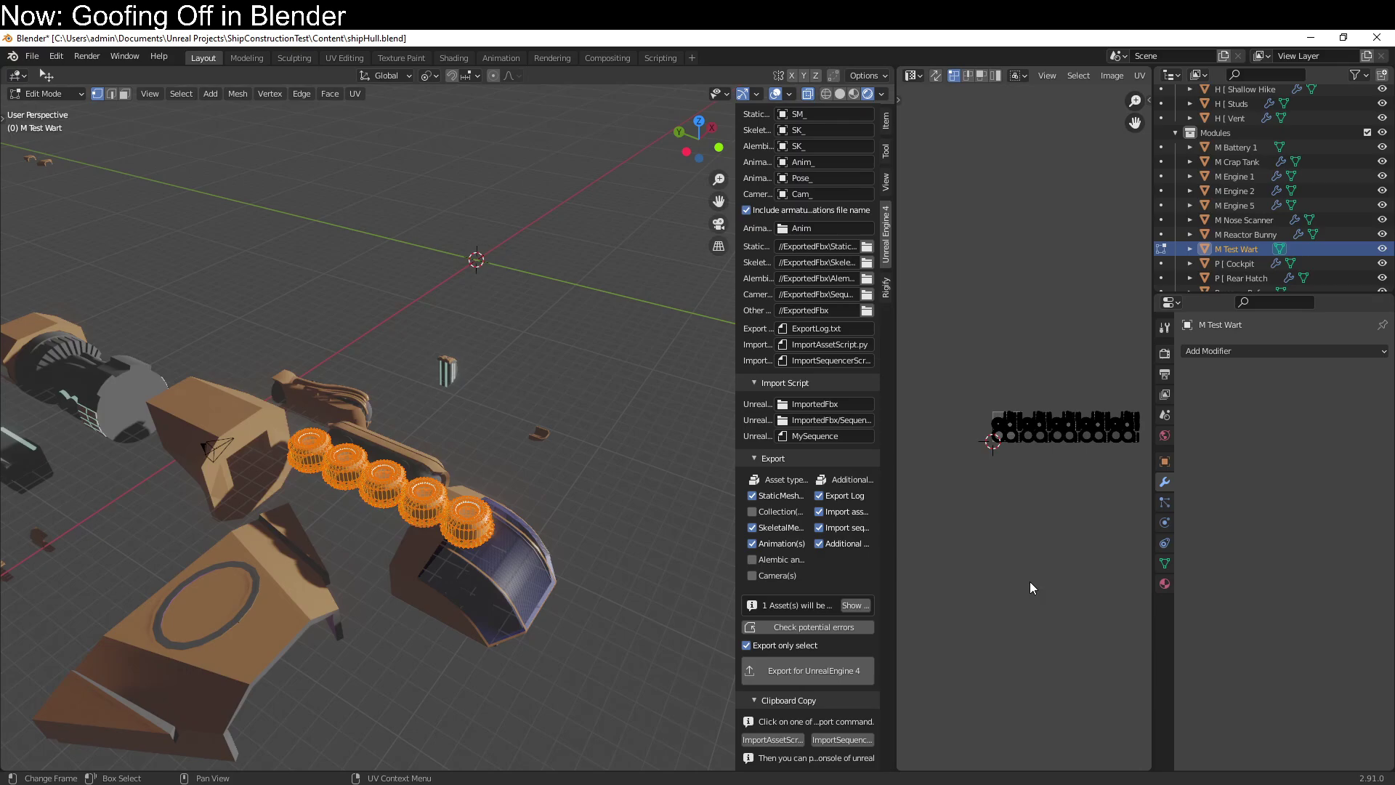
{"action": "key", "text": "ctrl+z"}
{"action": "key", "text": "ctrl+z"}
{"action": "key", "text": "ctrl+z"}
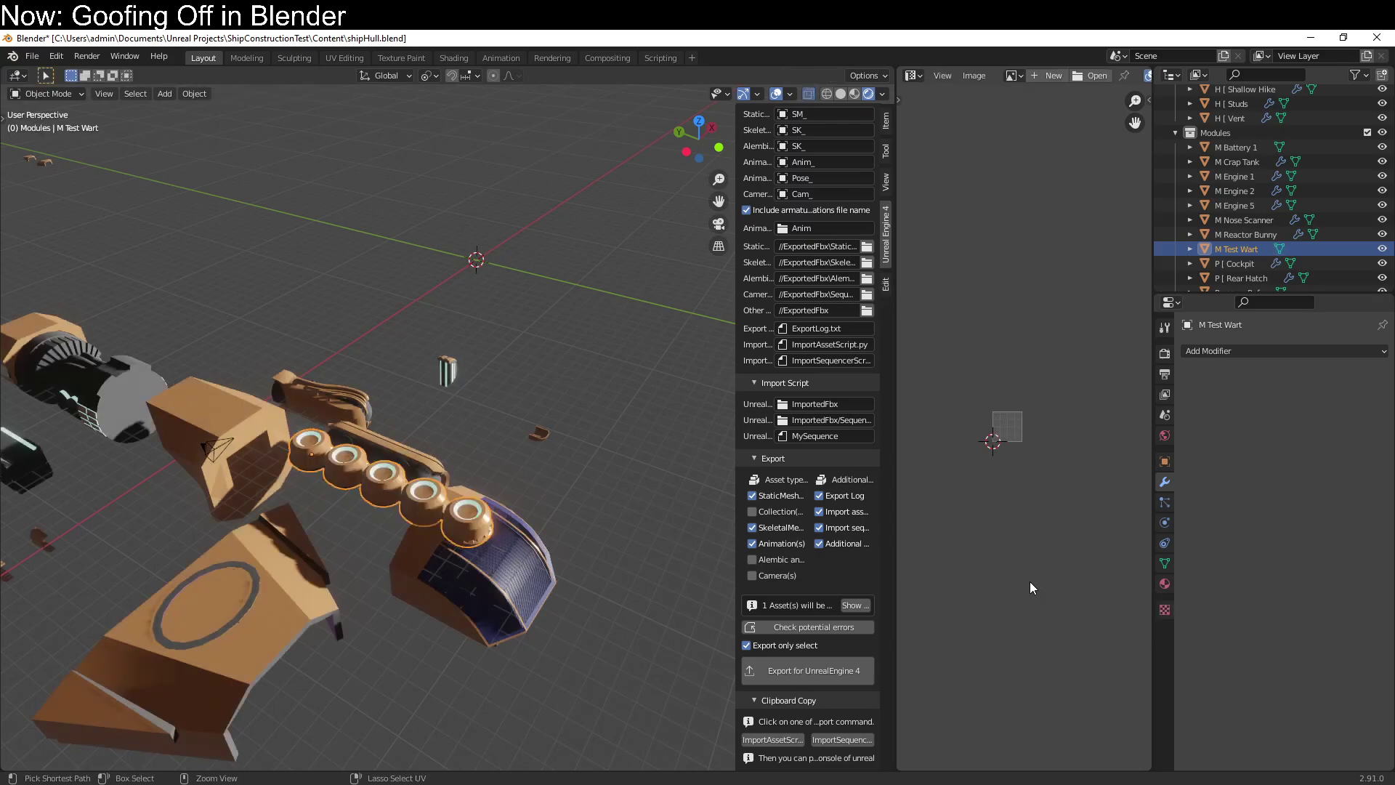
{"action": "key", "text": "ctrl+z"}
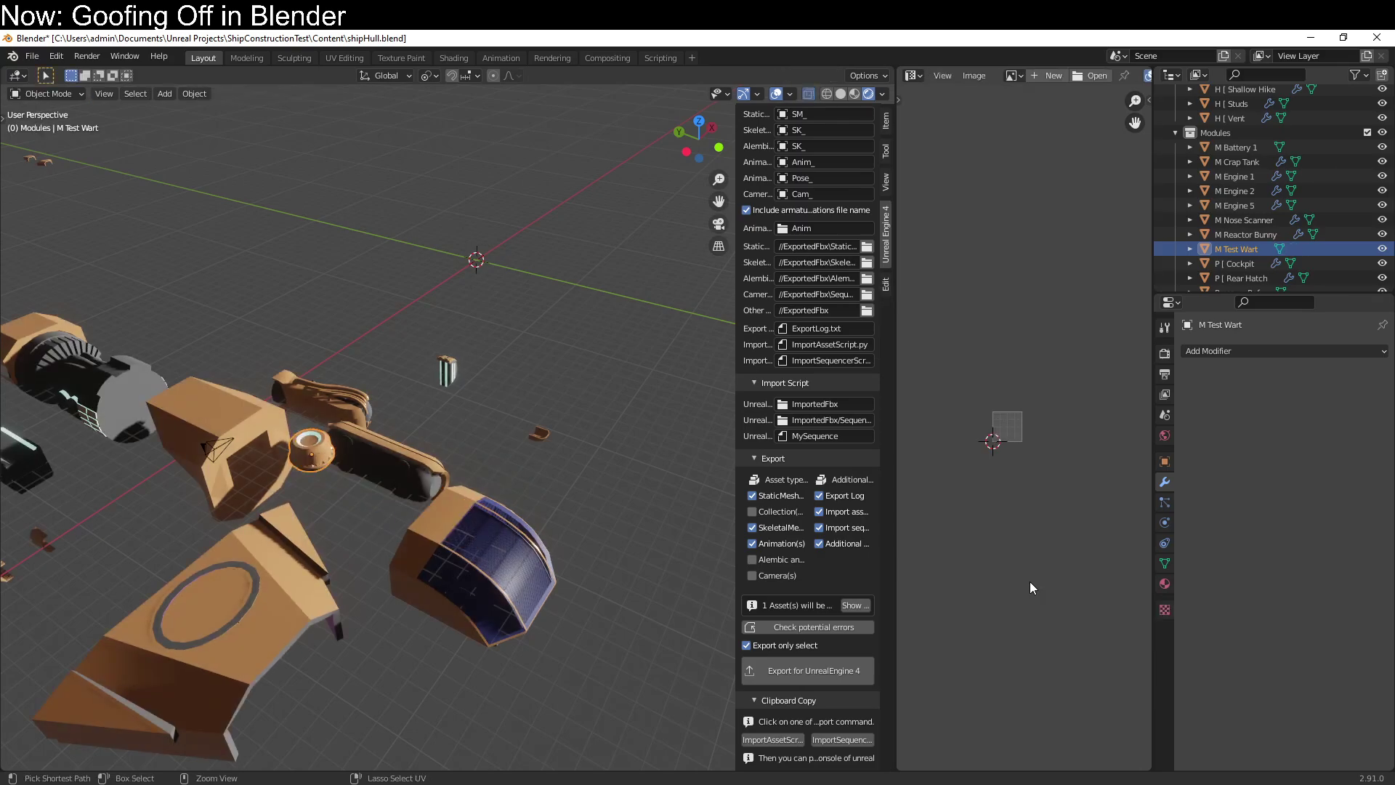
Select H | Deco Widener and collapse the Materials settings of its Solidify modifier
{"action": "middle_click_drag", "start_coordinate": [400, 557], "coordinate": [386, 539]}
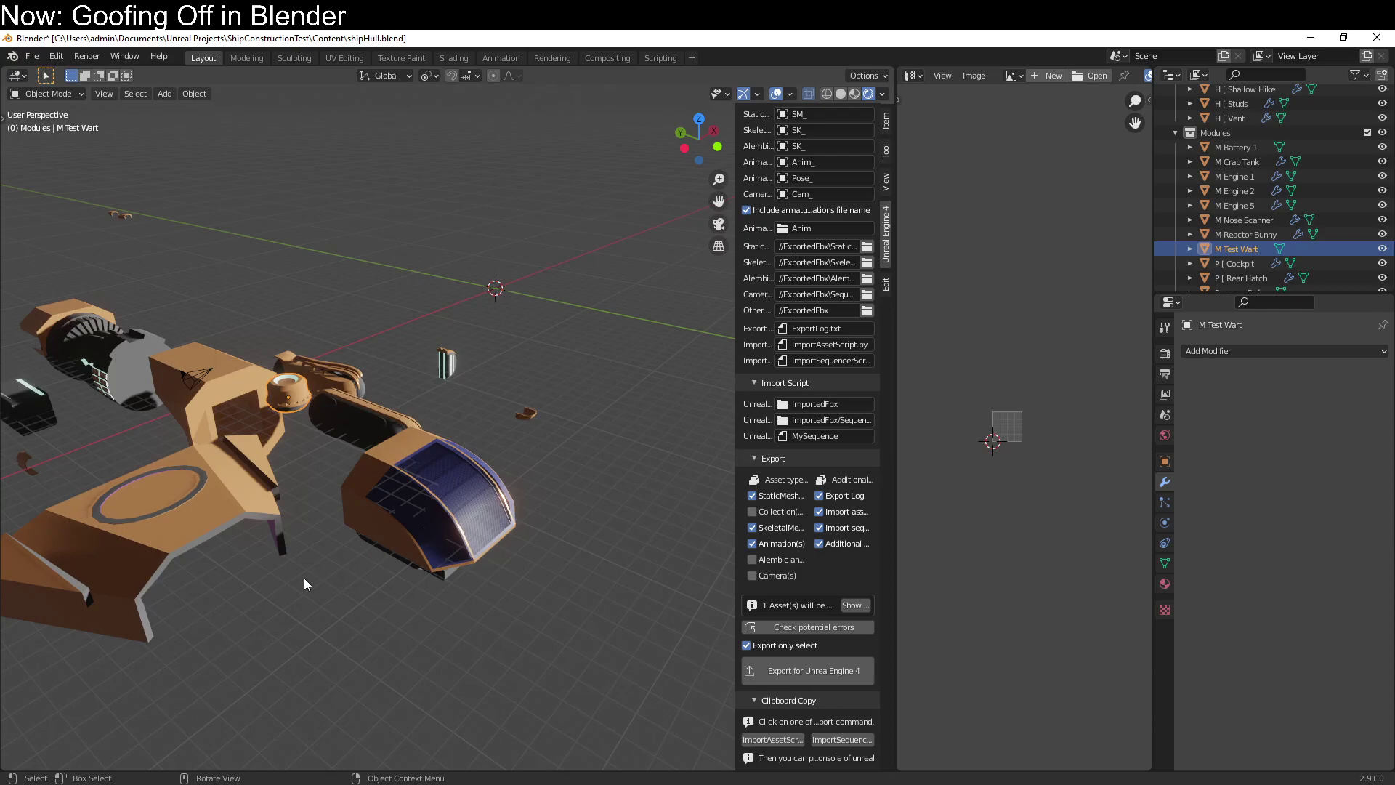
{"action": "left_click", "coordinate": [207, 482]}
{"action": "scroll", "coordinate": [1210, 623], "scroll_direction": "down", "scroll_amount": 4}
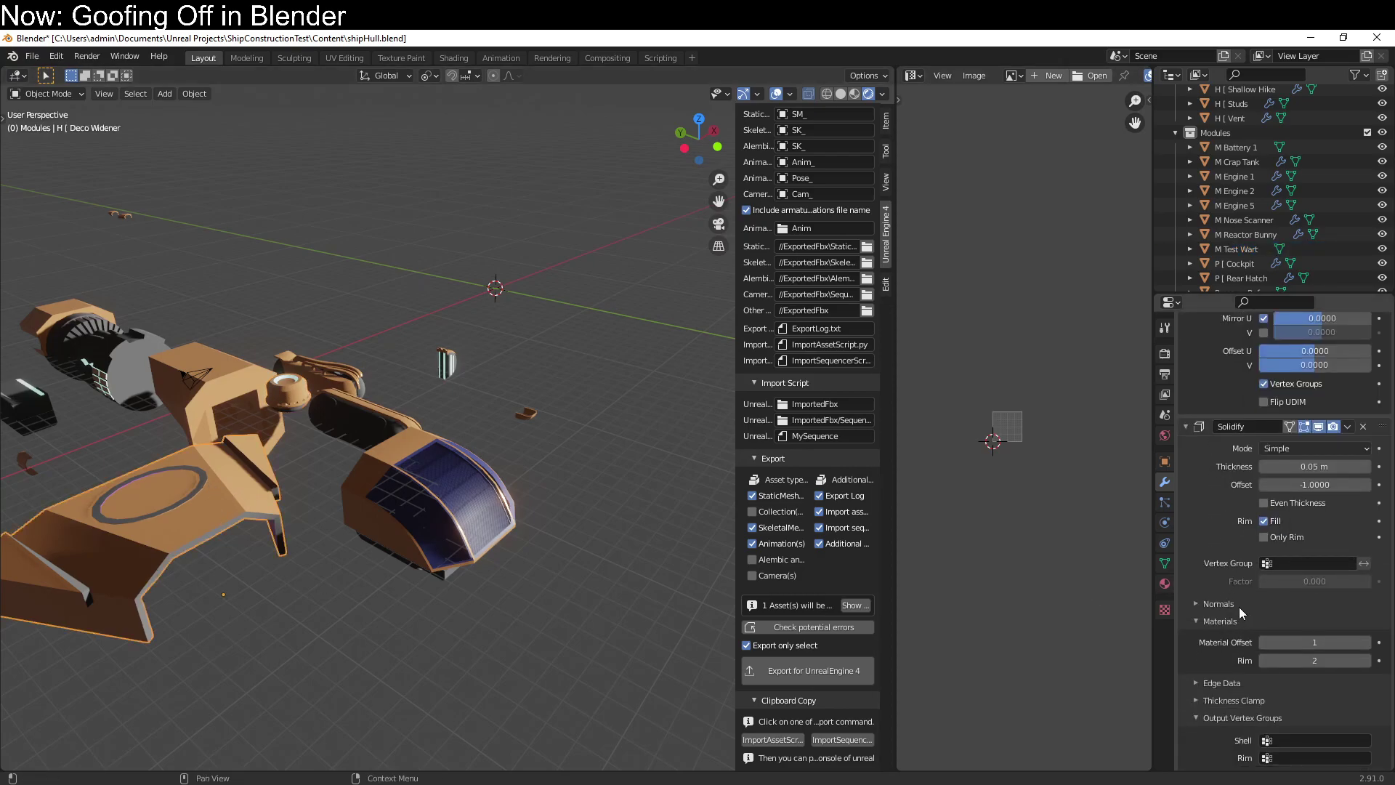
{"action": "left_click", "coordinate": [1192, 621]}
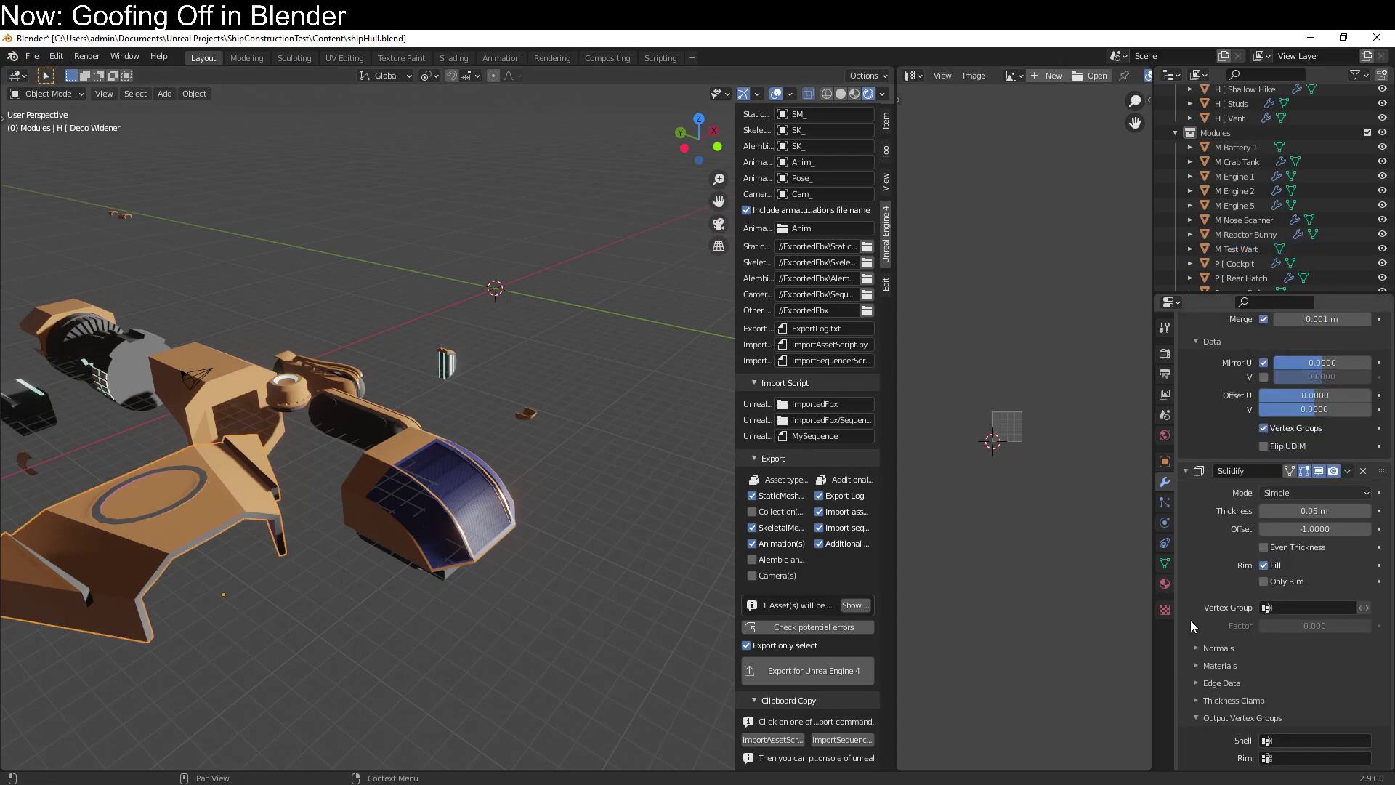
Collapse the Solidify modifier's Output Vertex Groups, expand its Materials settings, and examine the inner and rim faces of H | Deco Widener
{"action": "left_click", "coordinate": [1215, 718]}
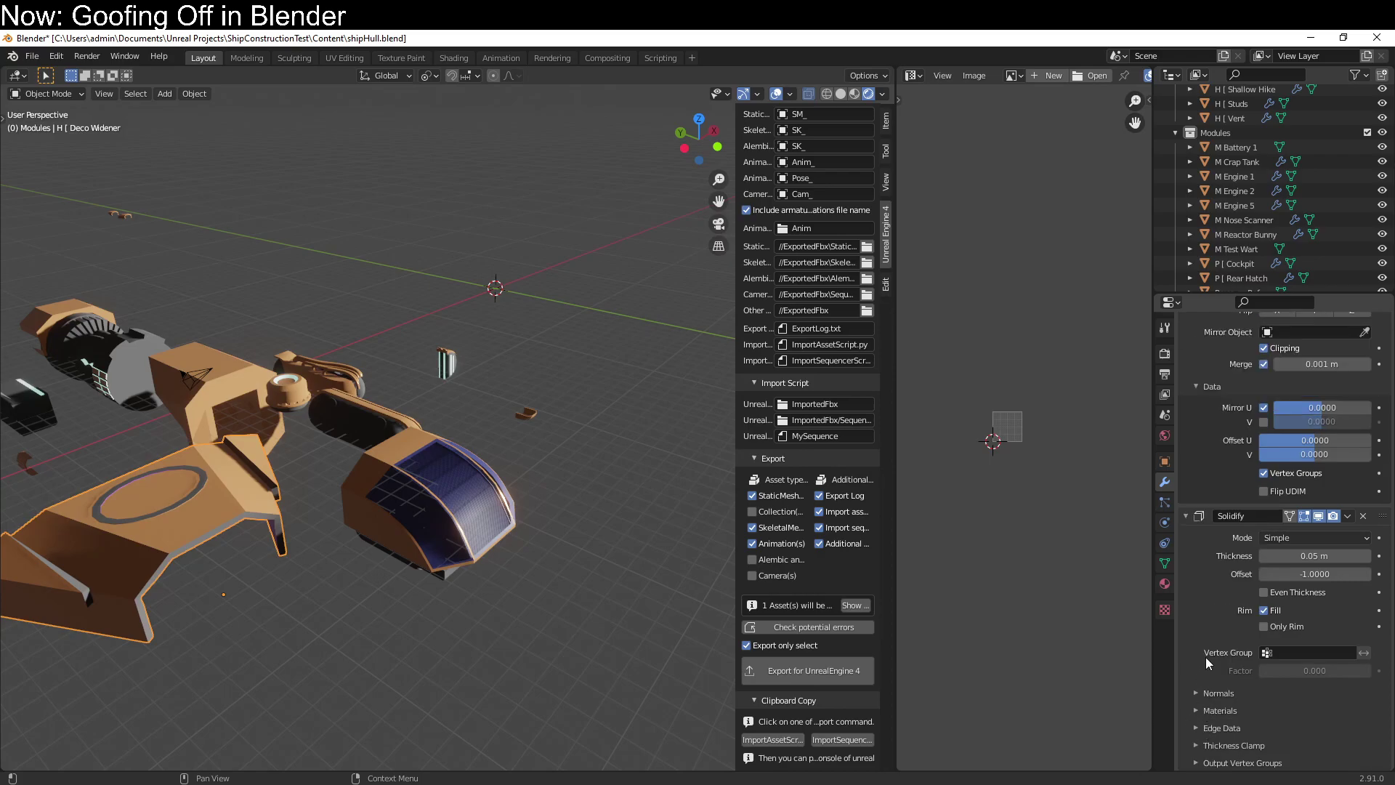
{"action": "left_click", "coordinate": [1196, 711]}
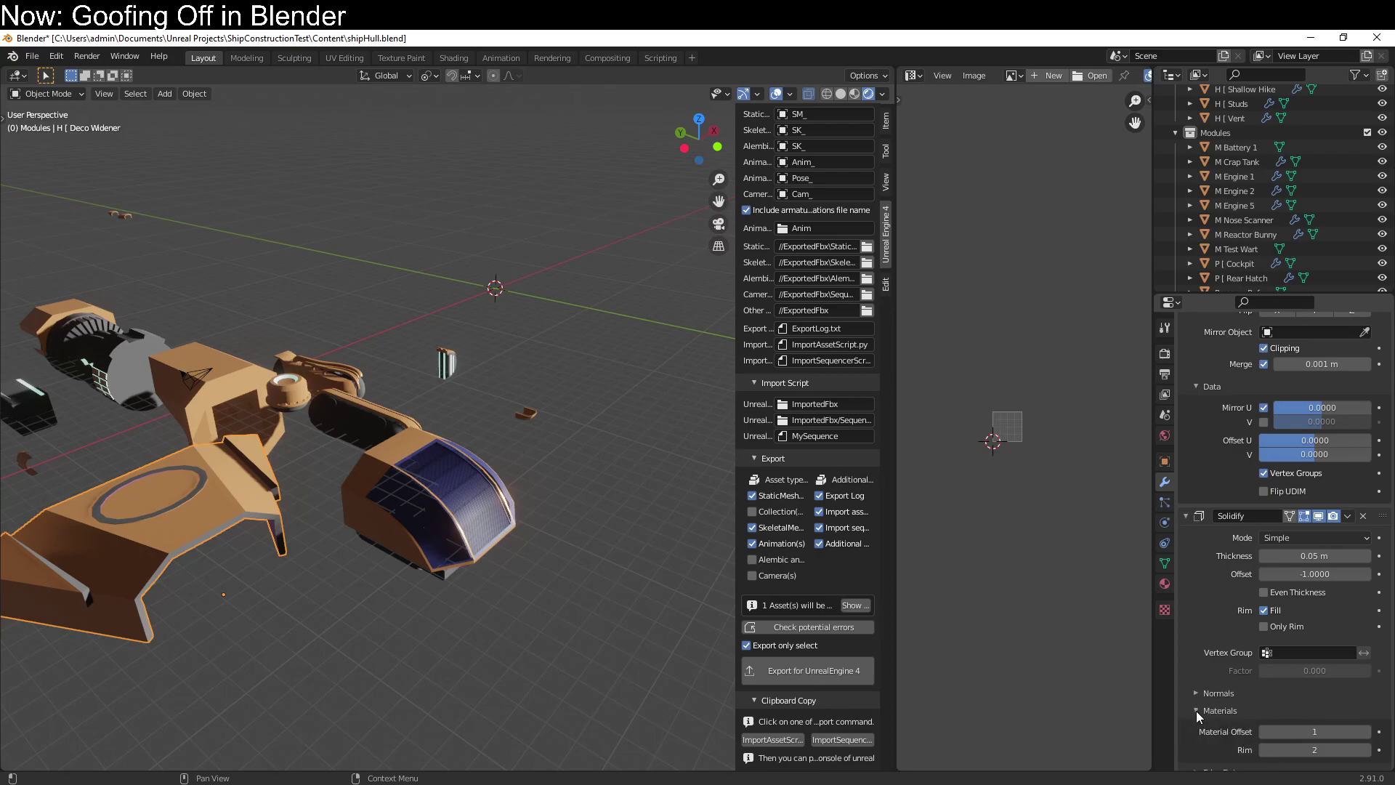
{"action": "middle_click_drag", "start_coordinate": [586, 602], "coordinate": [585, 544]}
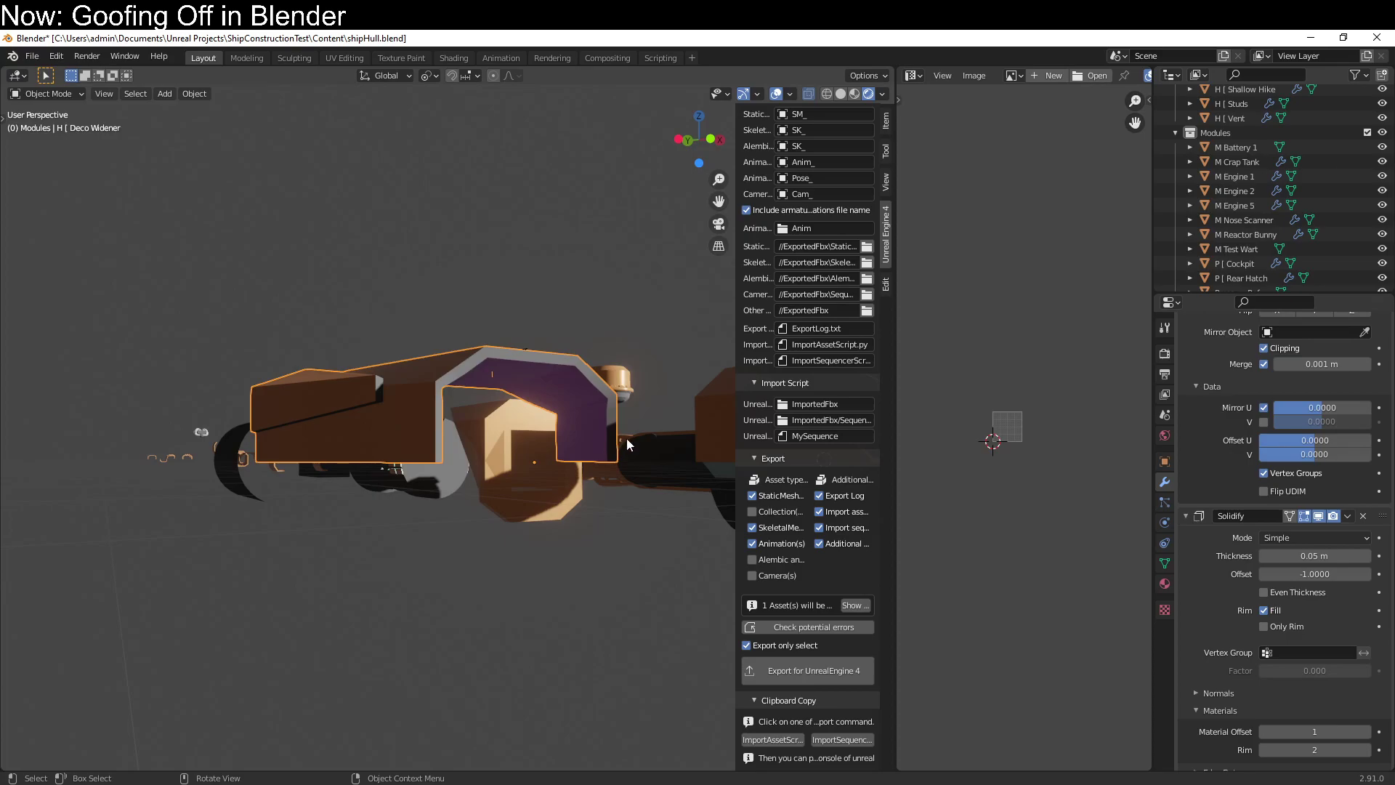
{"action": "middle_click_drag", "start_coordinate": [582, 418], "coordinate": [459, 518]}
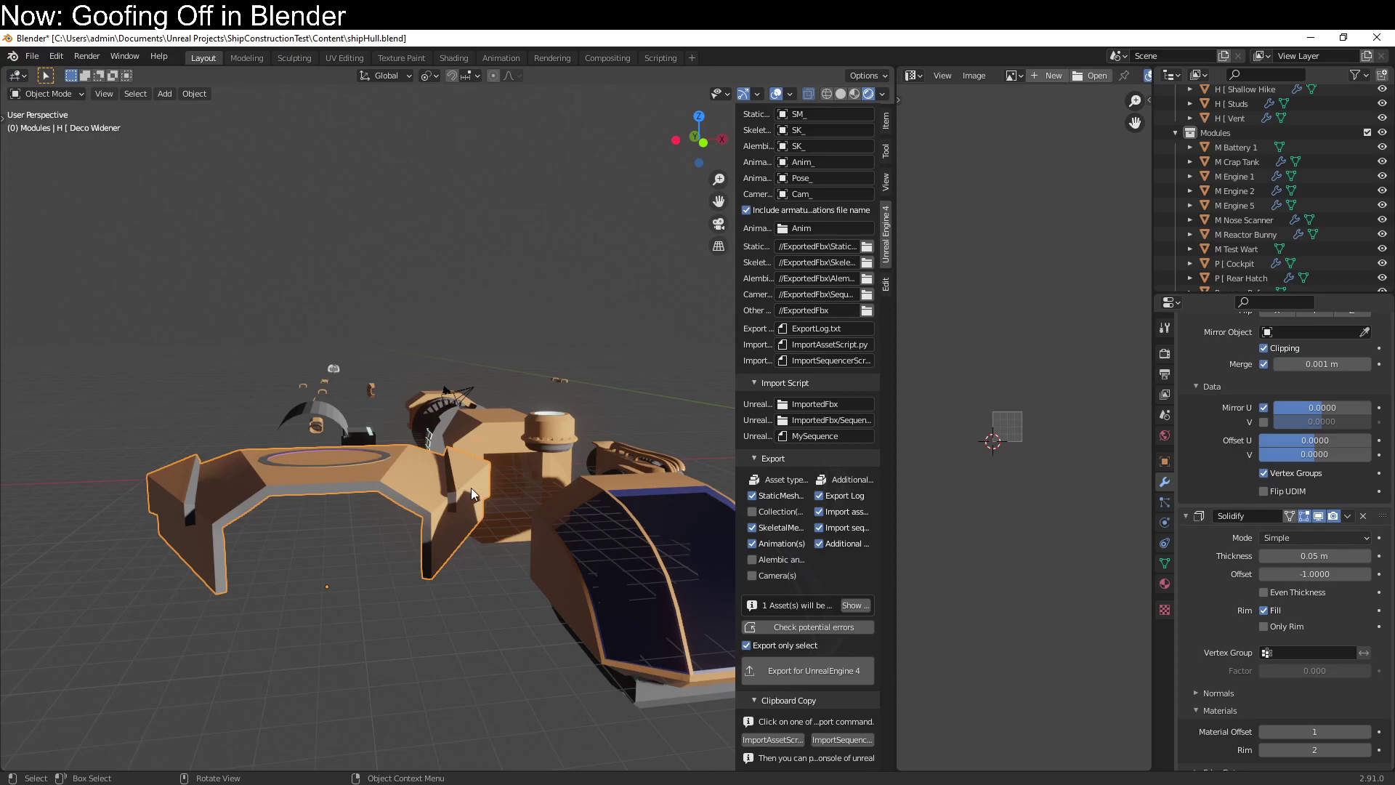
Turn the Solidify modifier's rim Fill off and back on to compare the edges of H | Deco Widener
{"action": "left_click", "coordinate": [1265, 611]}
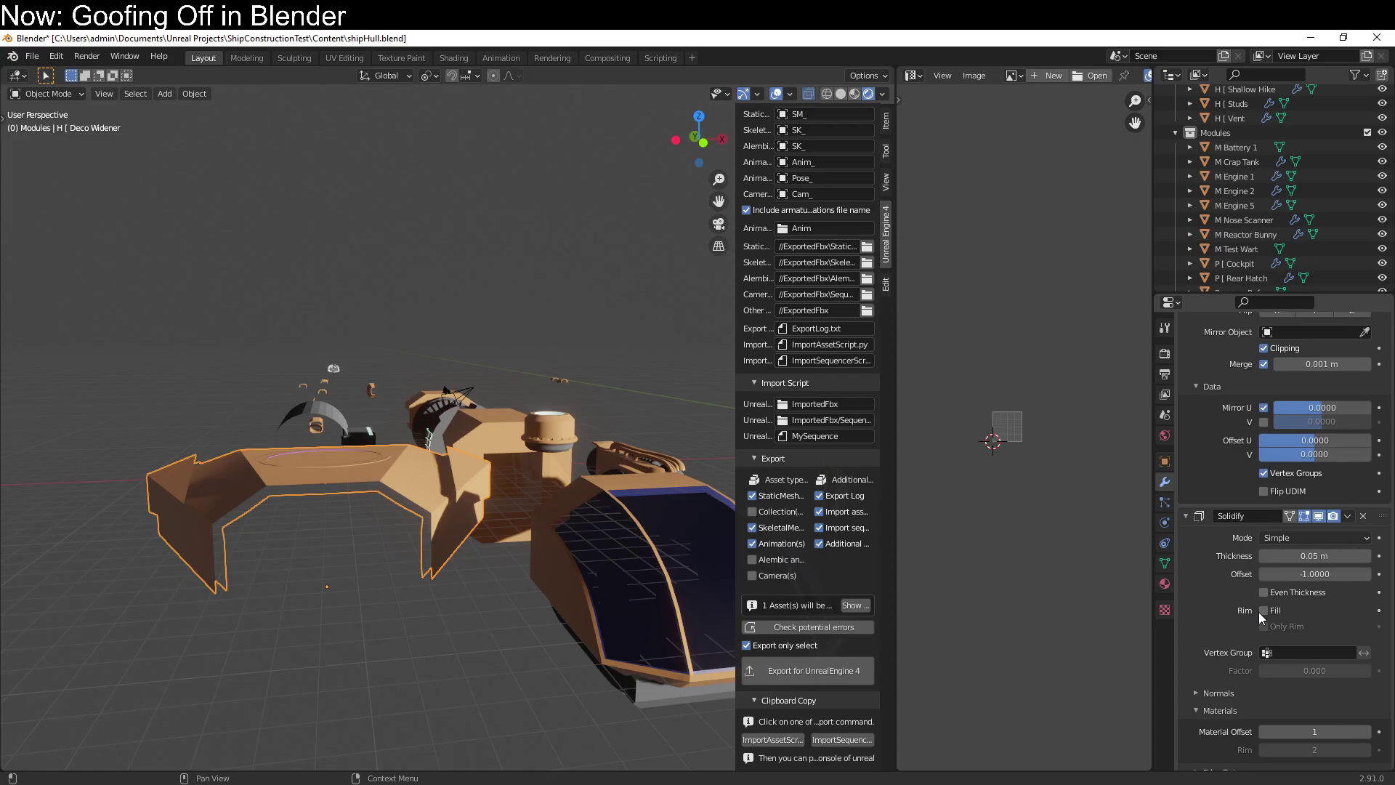
{"action": "left_click", "coordinate": [1264, 611]}
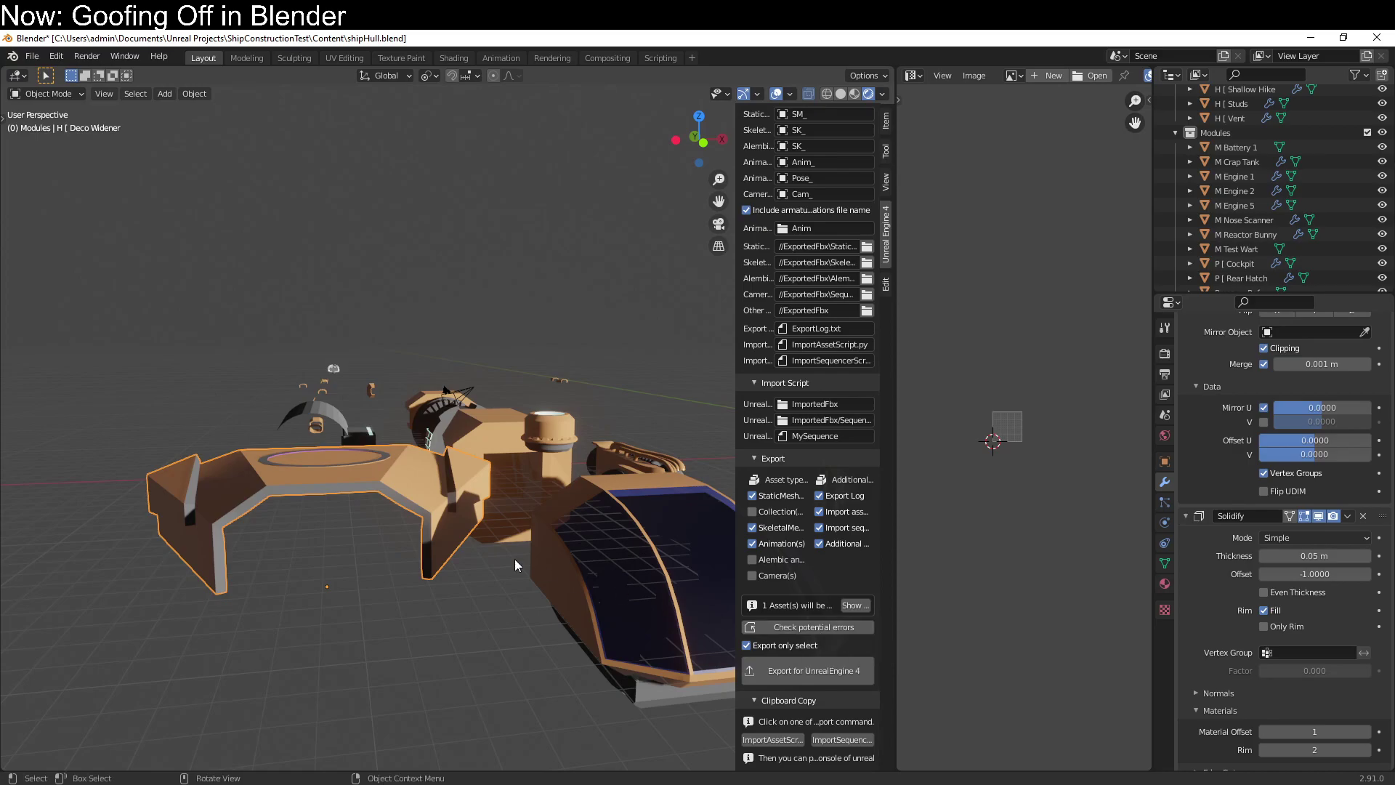
Clear the scale of H | Deco Widener
{"action": "middle_click_drag", "start_coordinate": [406, 492], "coordinate": [474, 577]}
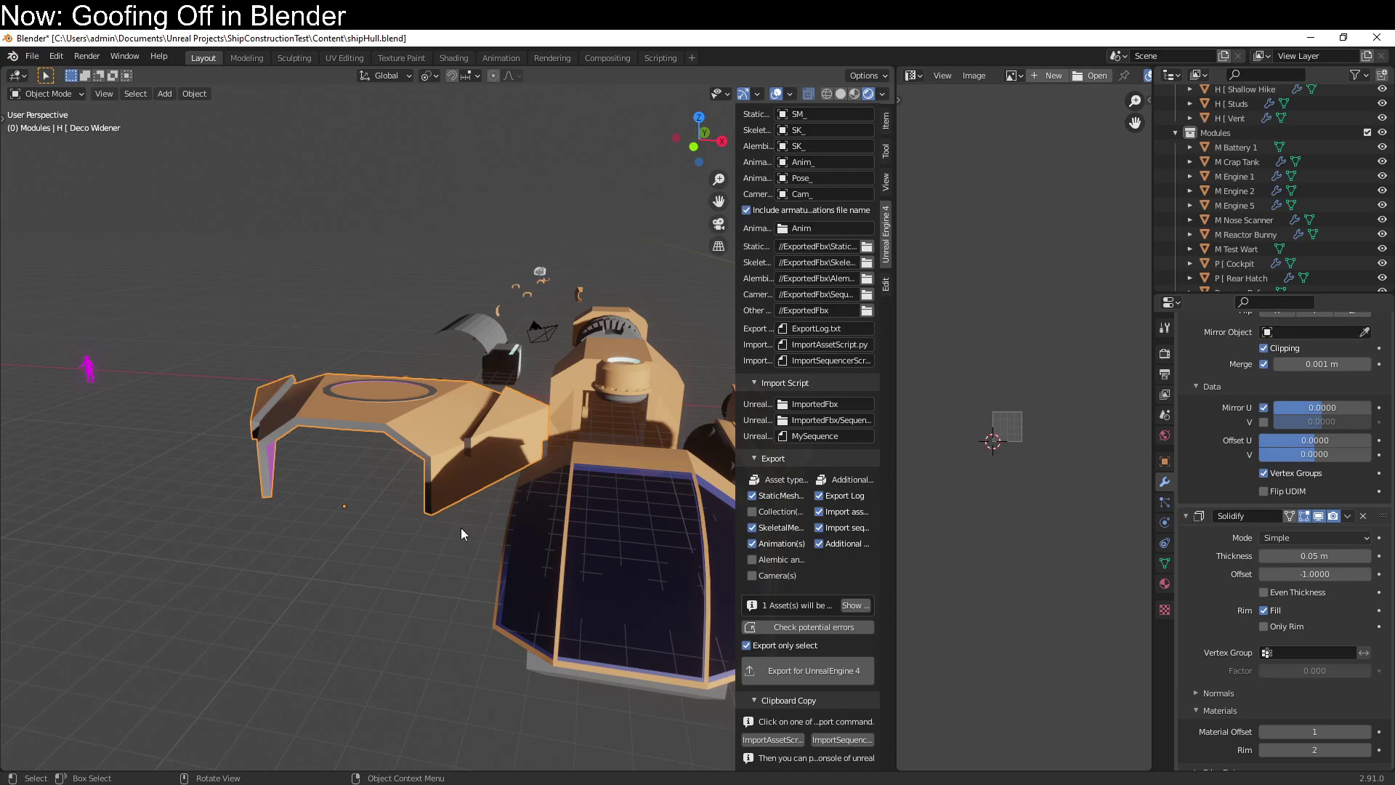
{"action": "key", "text": "alt+s"}
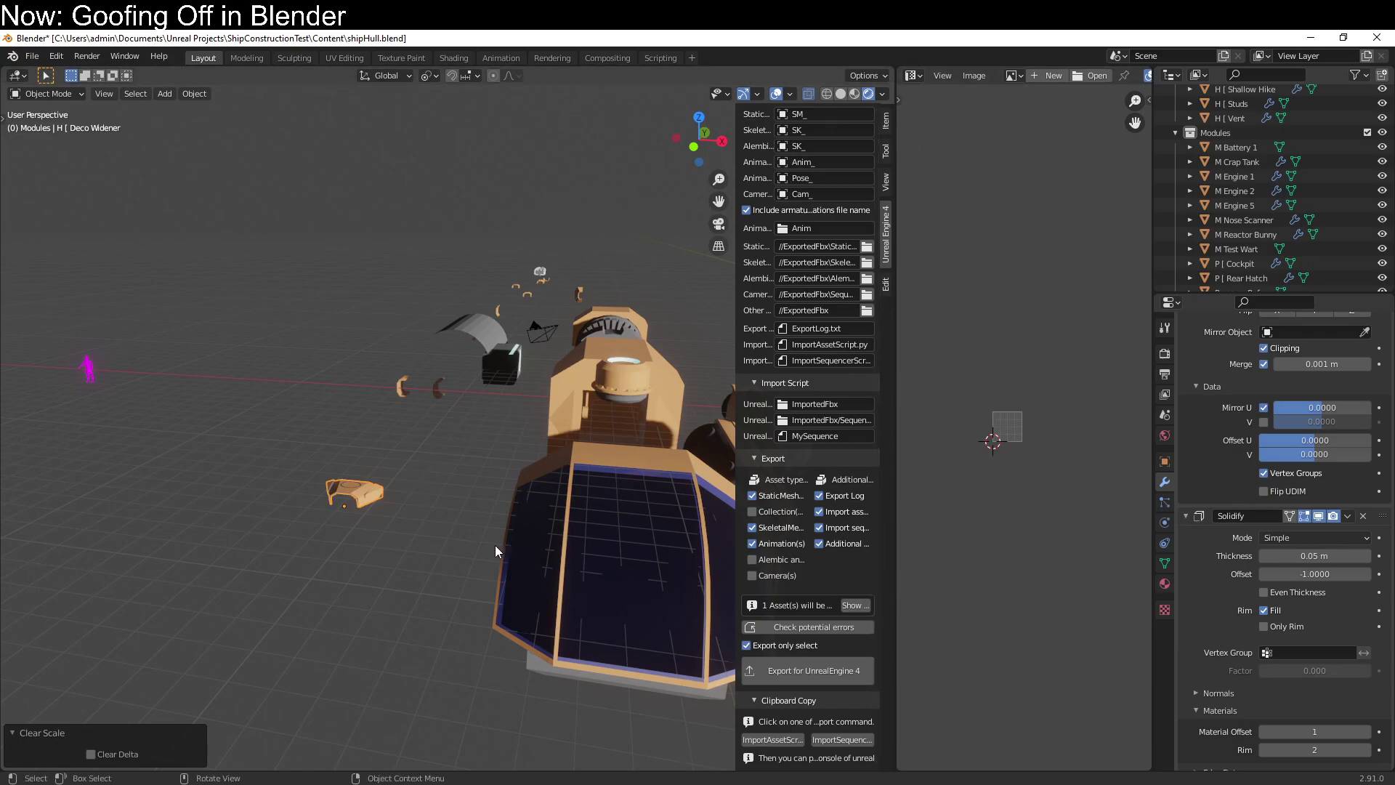
{"action": "middle_click_drag", "start_coordinate": [496, 470], "coordinate": [260, 511]}
Move M Test Wart about 25 m along the global Y axis onto the rear housing of M Engine 5
{"action": "left_click", "coordinate": [216, 640]}
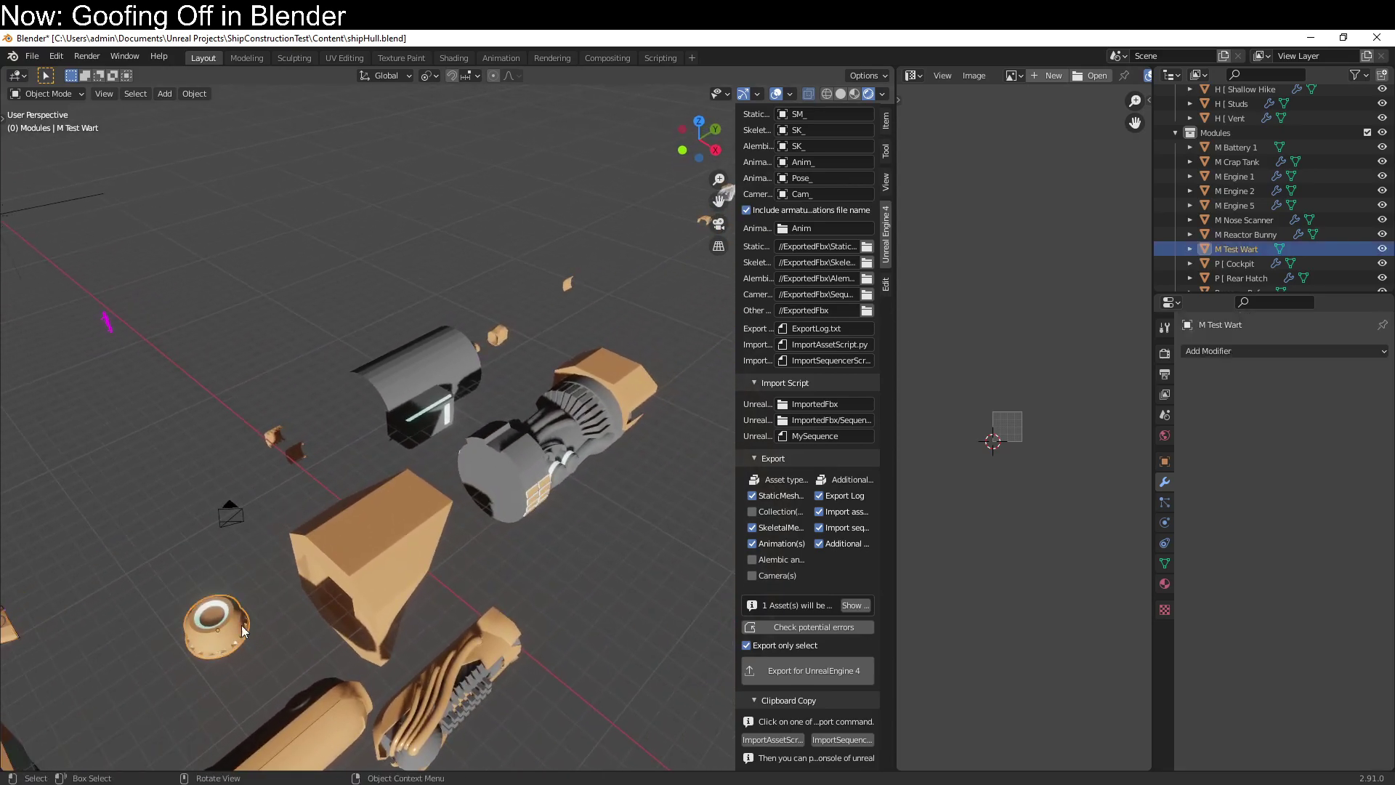
{"action": "key", "text": "g"}
{"action": "key", "text": "y"}
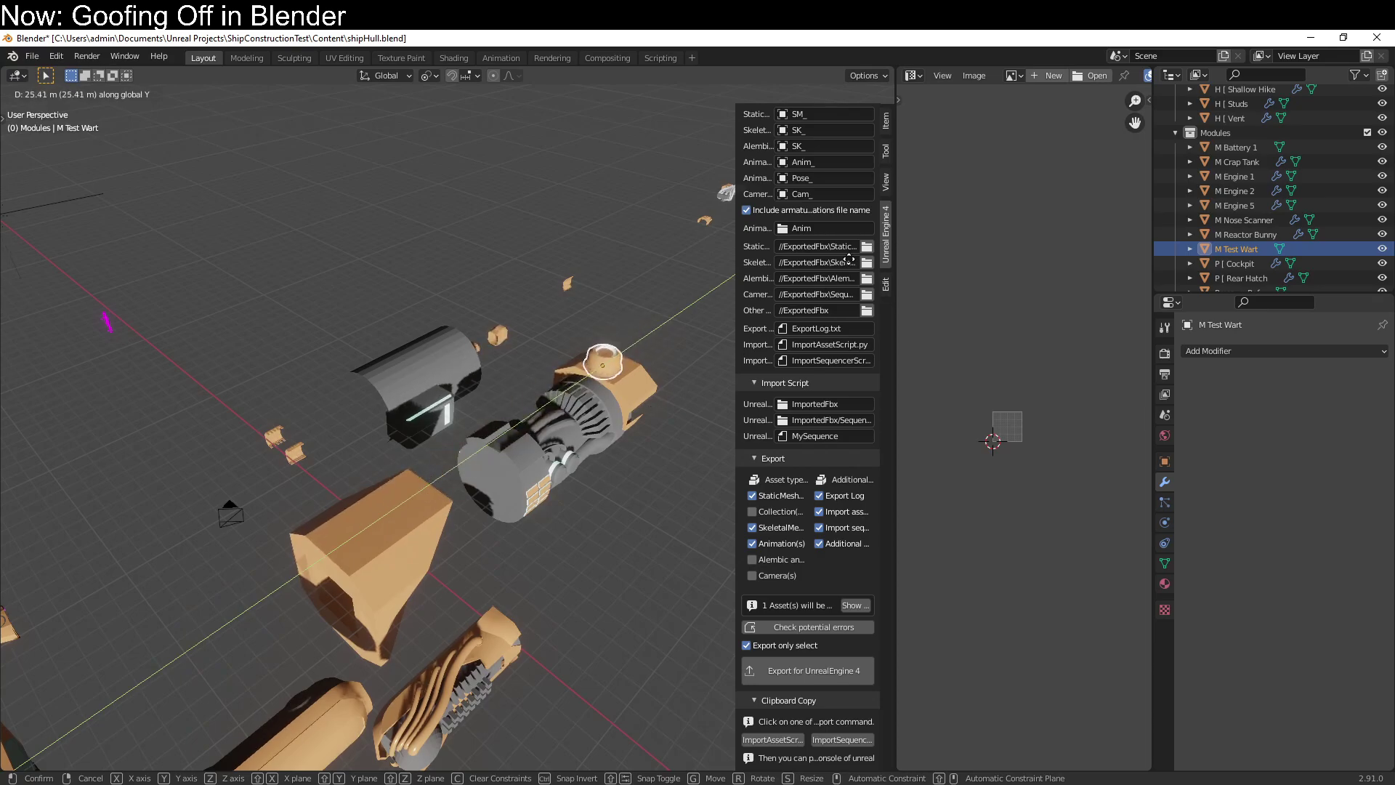
{"action": "left_click", "coordinate": [634, 399]}
Parent M Test Wart to M Engine 5 using the Object parent type, and select only the engine
{"action": "left_click", "coordinate": [635, 399], "text": "shift"}
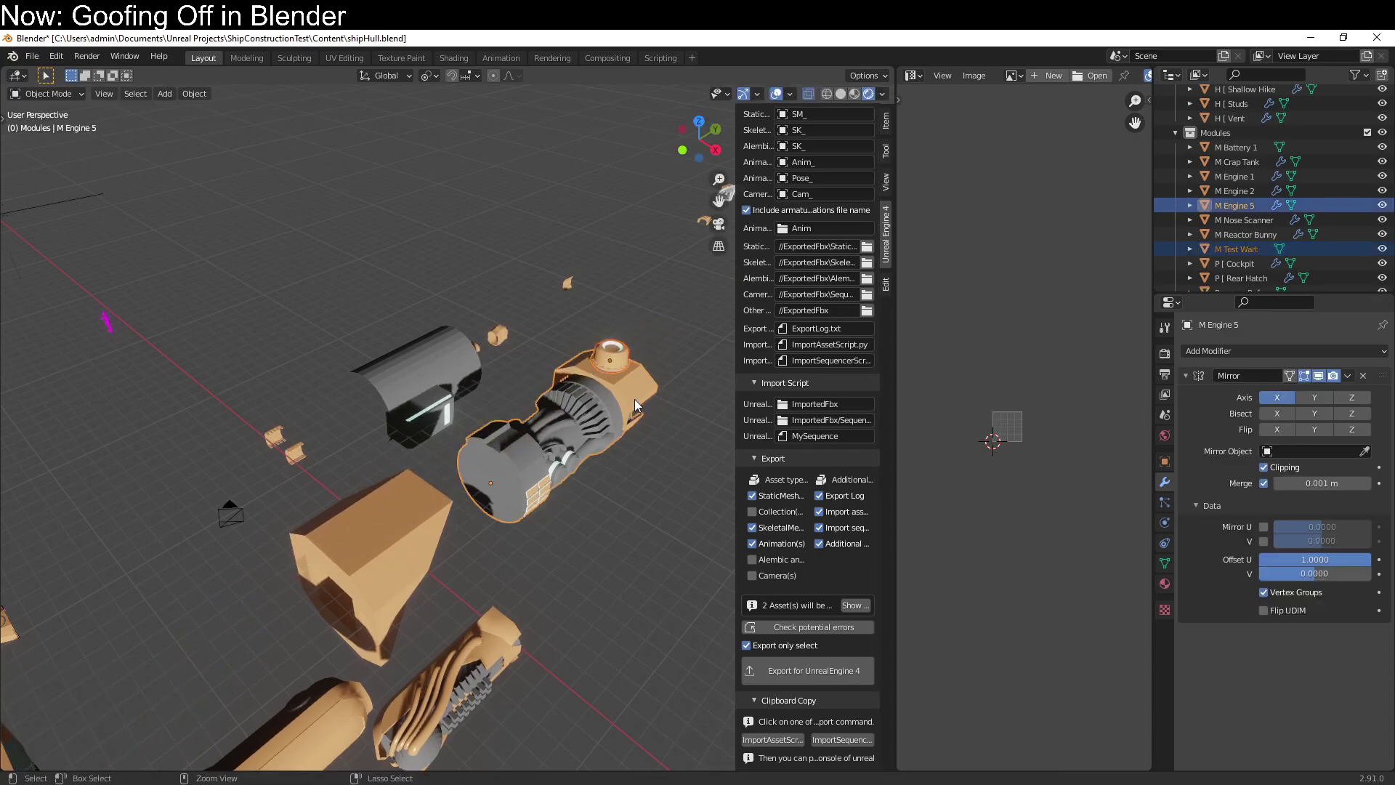
{"action": "key", "text": "ctrl+p"}
{"action": "left_click", "coordinate": [634, 399]}
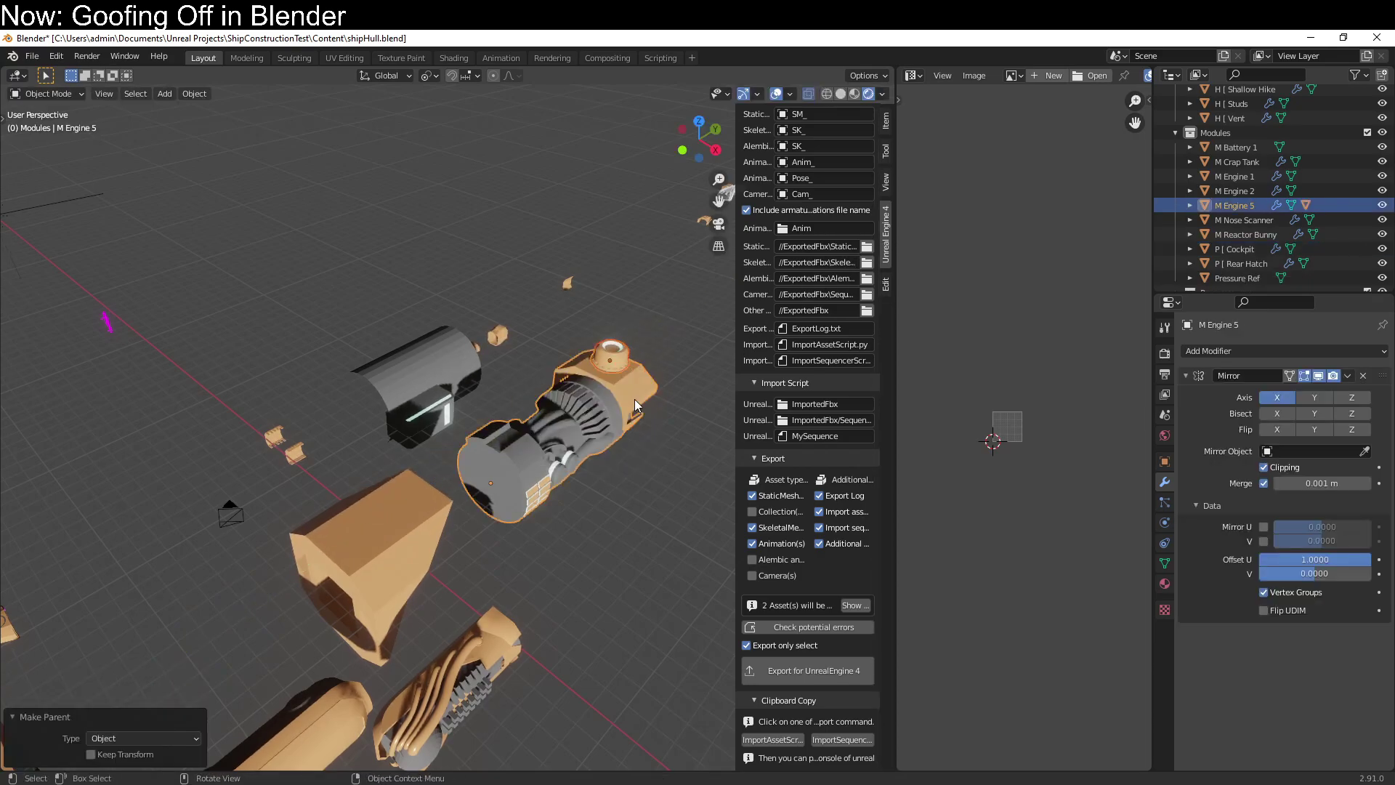
{"action": "left_click", "coordinate": [635, 399]}
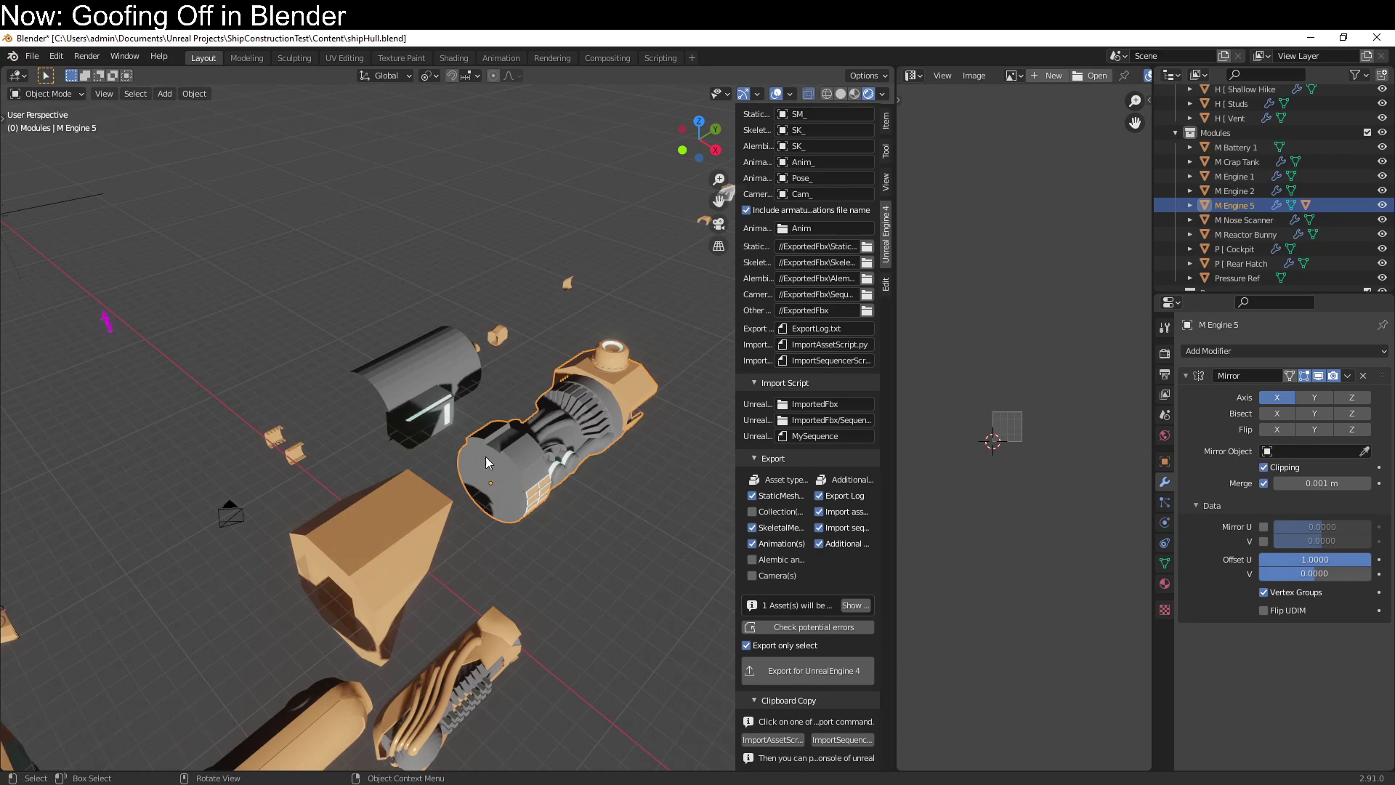
Raise M Test Wart about 2.3 m along the global Z axis above M Engine 5 and examine the engine surface beneath it
{"action": "left_click", "coordinate": [613, 351]}
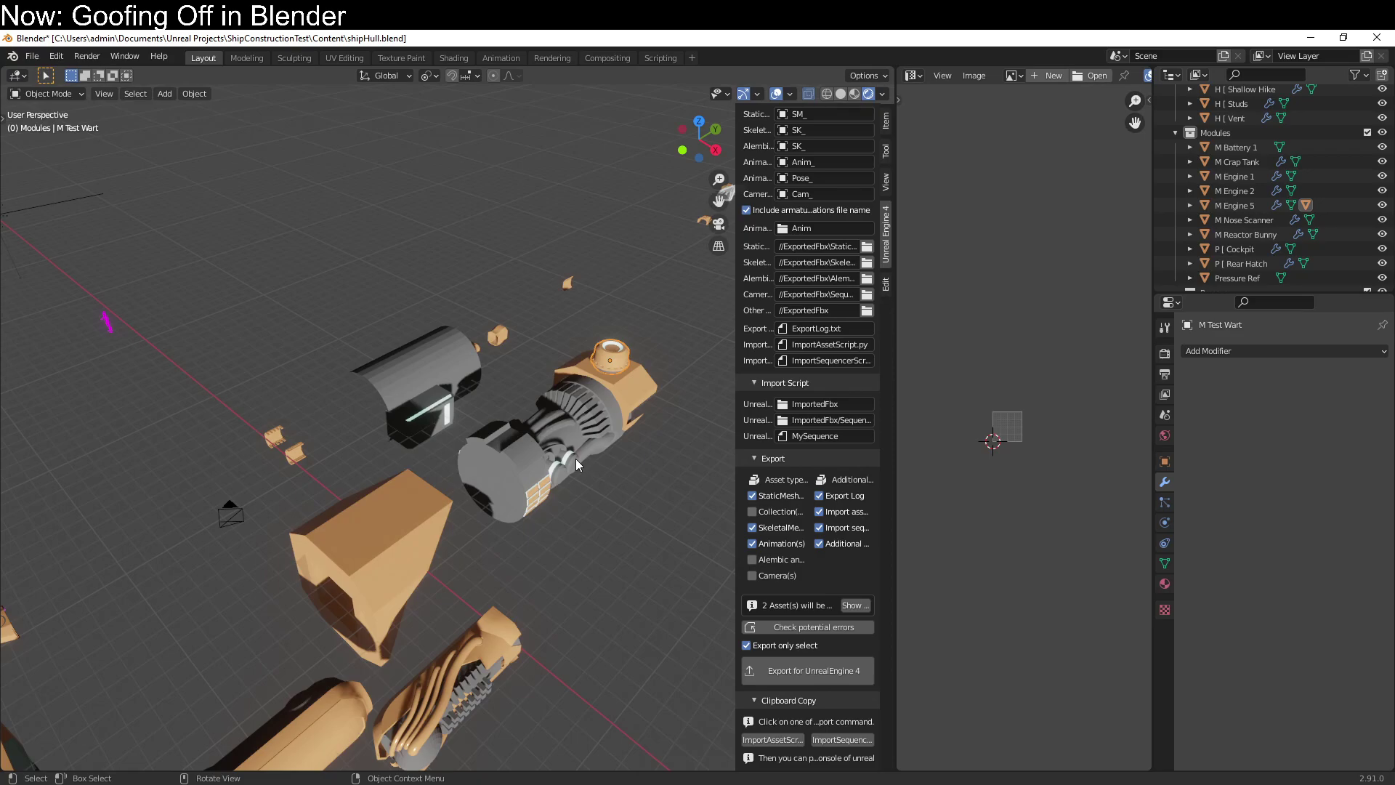
{"action": "scroll", "coordinate": [576, 459], "scroll_direction": "up", "scroll_amount": 4}
{"action": "middle_click_drag", "start_coordinate": [594, 359], "coordinate": [421, 450], "text": "shift"}
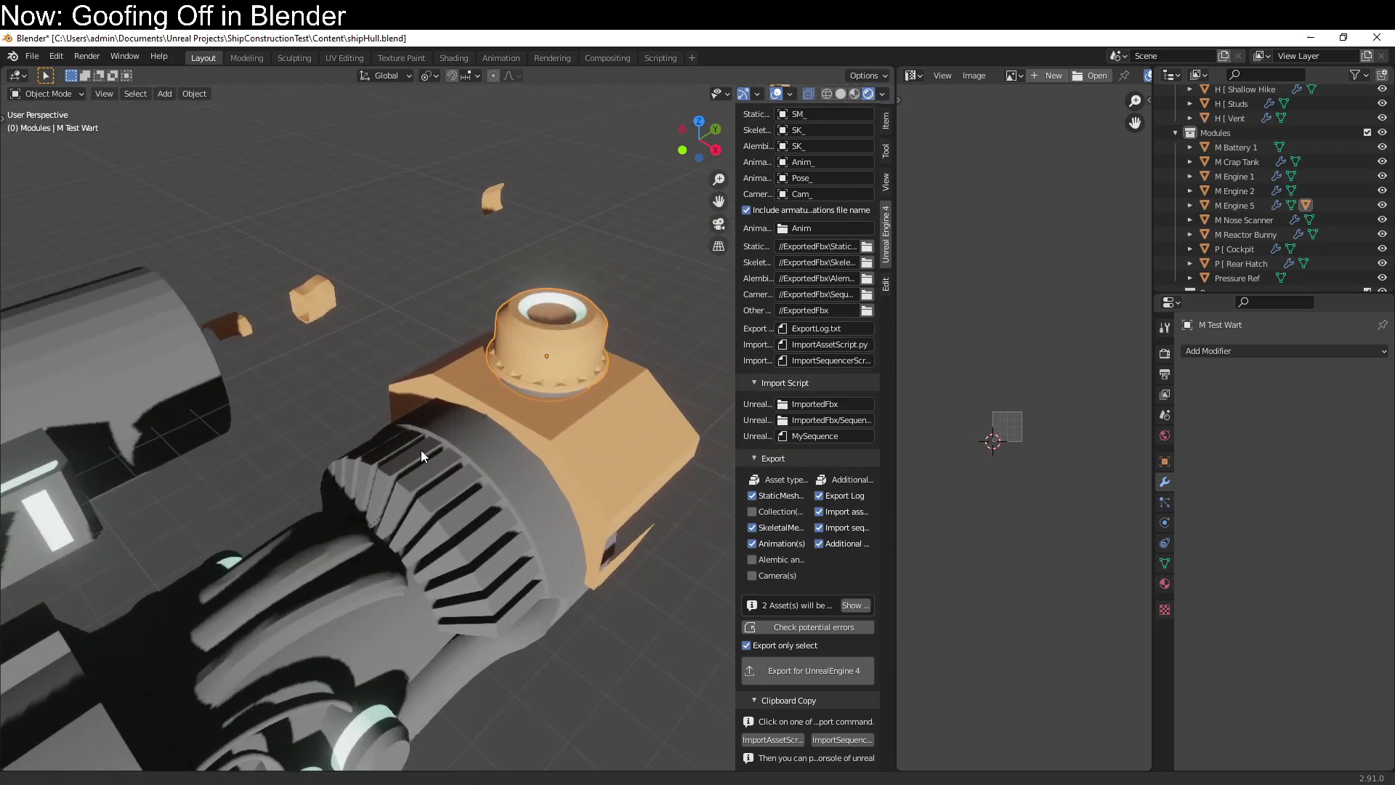
{"action": "scroll", "coordinate": [350, 478], "scroll_direction": "up", "scroll_amount": 3}
{"action": "middle_click_drag", "start_coordinate": [350, 478], "coordinate": [395, 351], "text": "shift"}
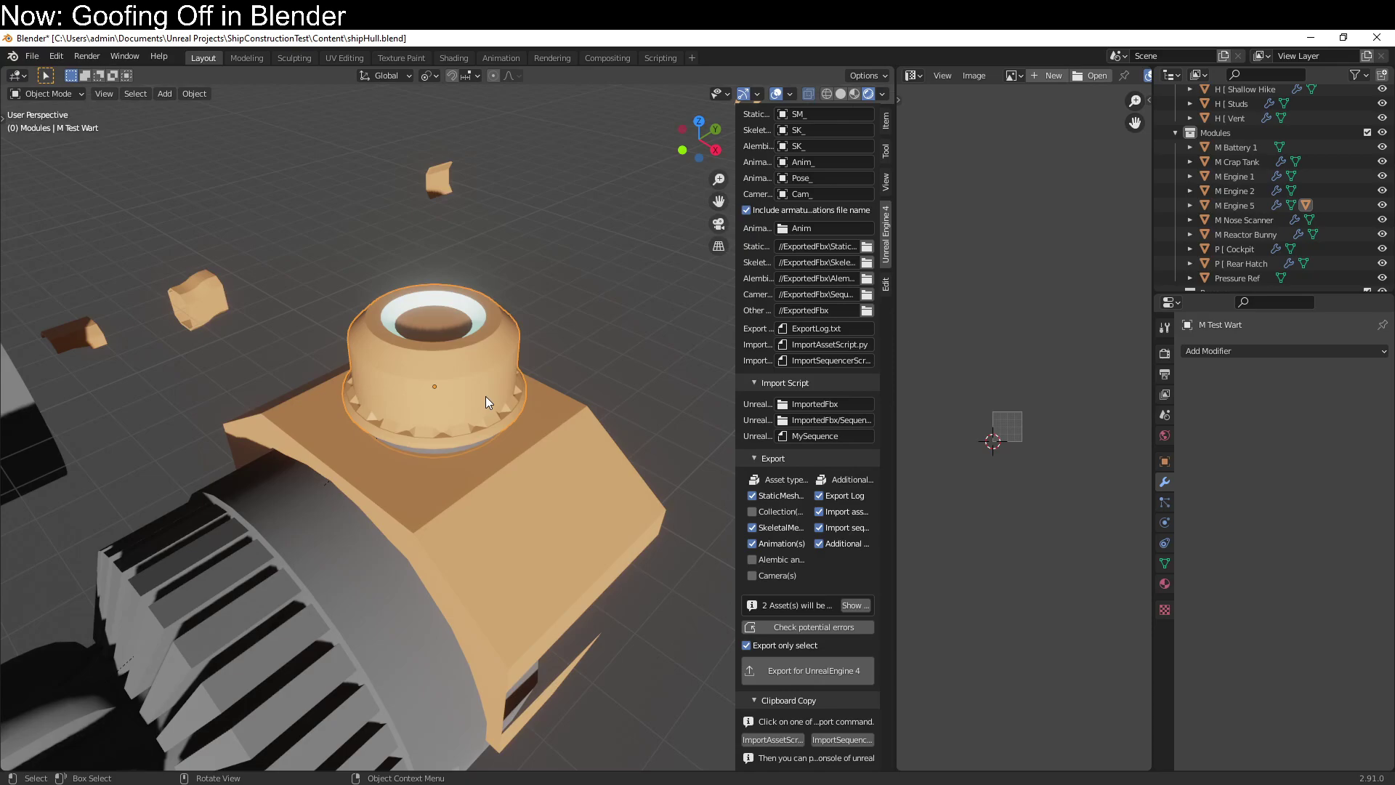
{"action": "key", "text": "ctrl+z"}
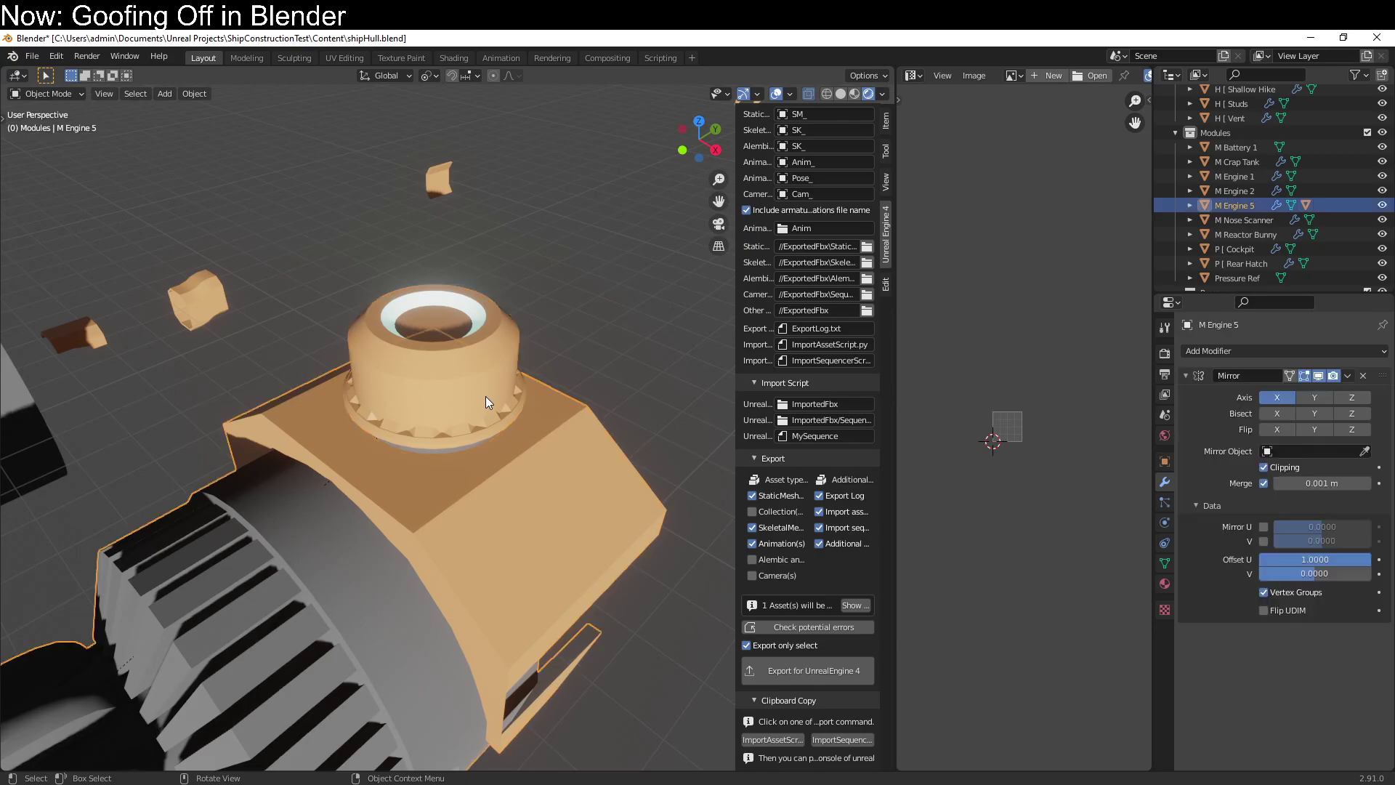
{"action": "key", "text": "ctrl+shift+z"}
{"action": "key", "text": "g"}
{"action": "key", "text": "z"}
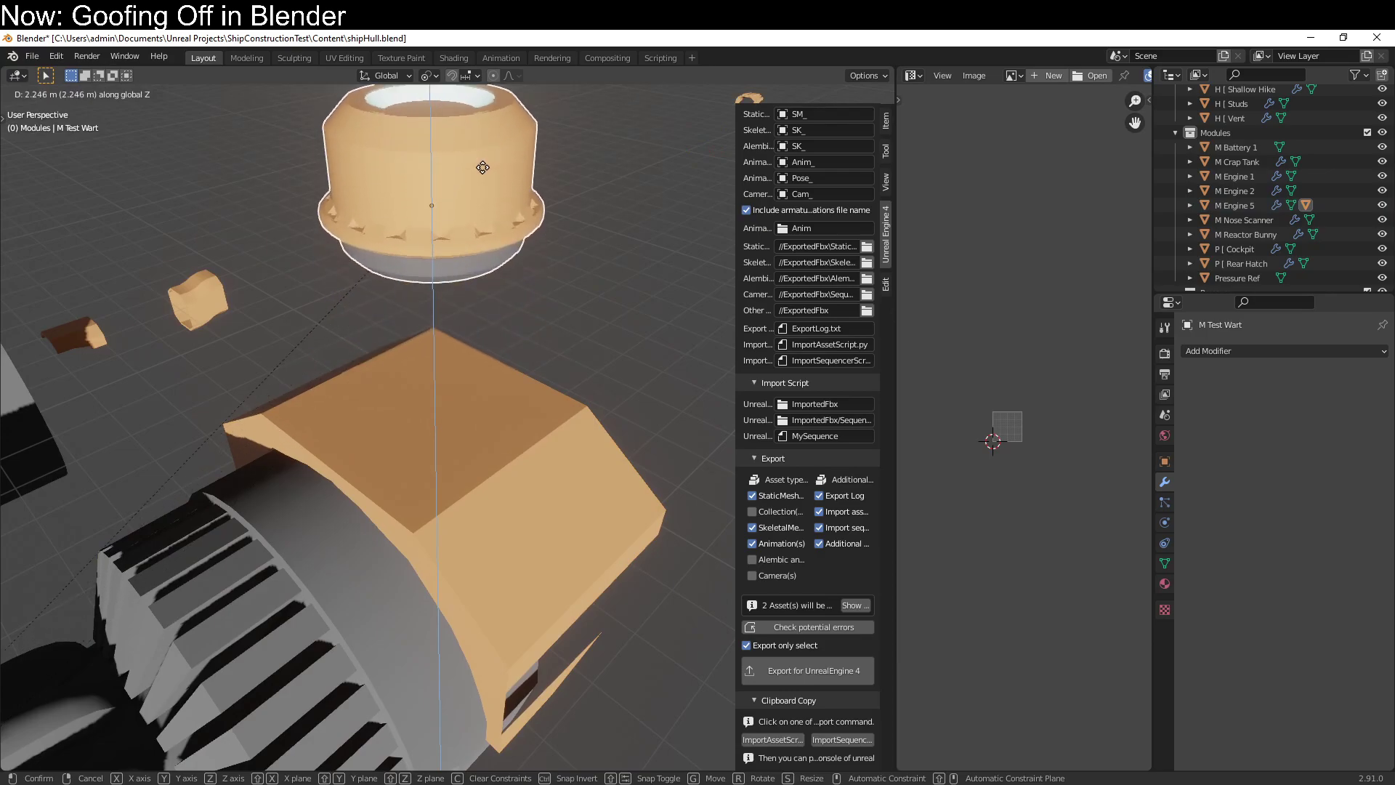
{"action": "left_click", "coordinate": [460, 375]}
{"action": "middle_click_drag", "start_coordinate": [461, 375], "coordinate": [400, 176]}
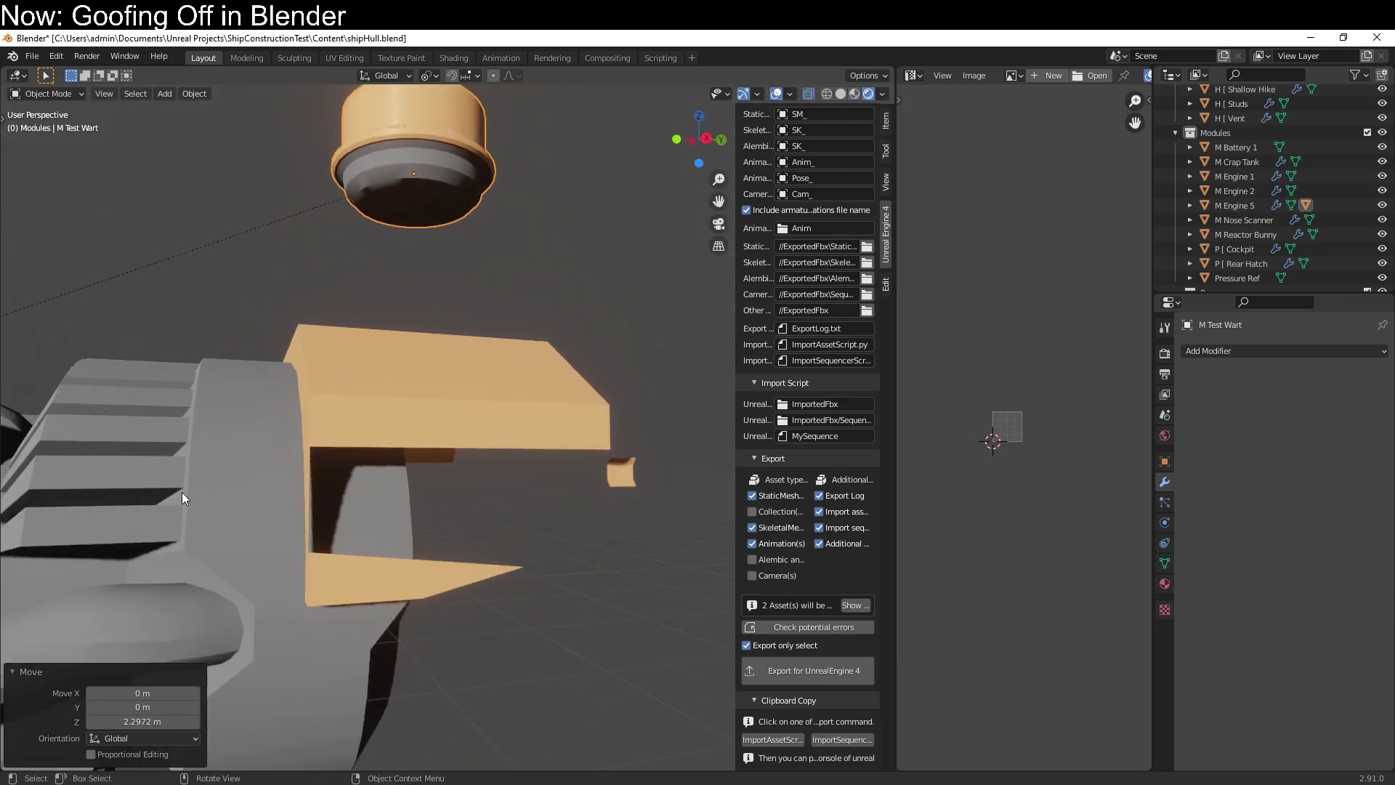
{"action": "middle_click_drag", "start_coordinate": [382, 612], "coordinate": [572, 600]}
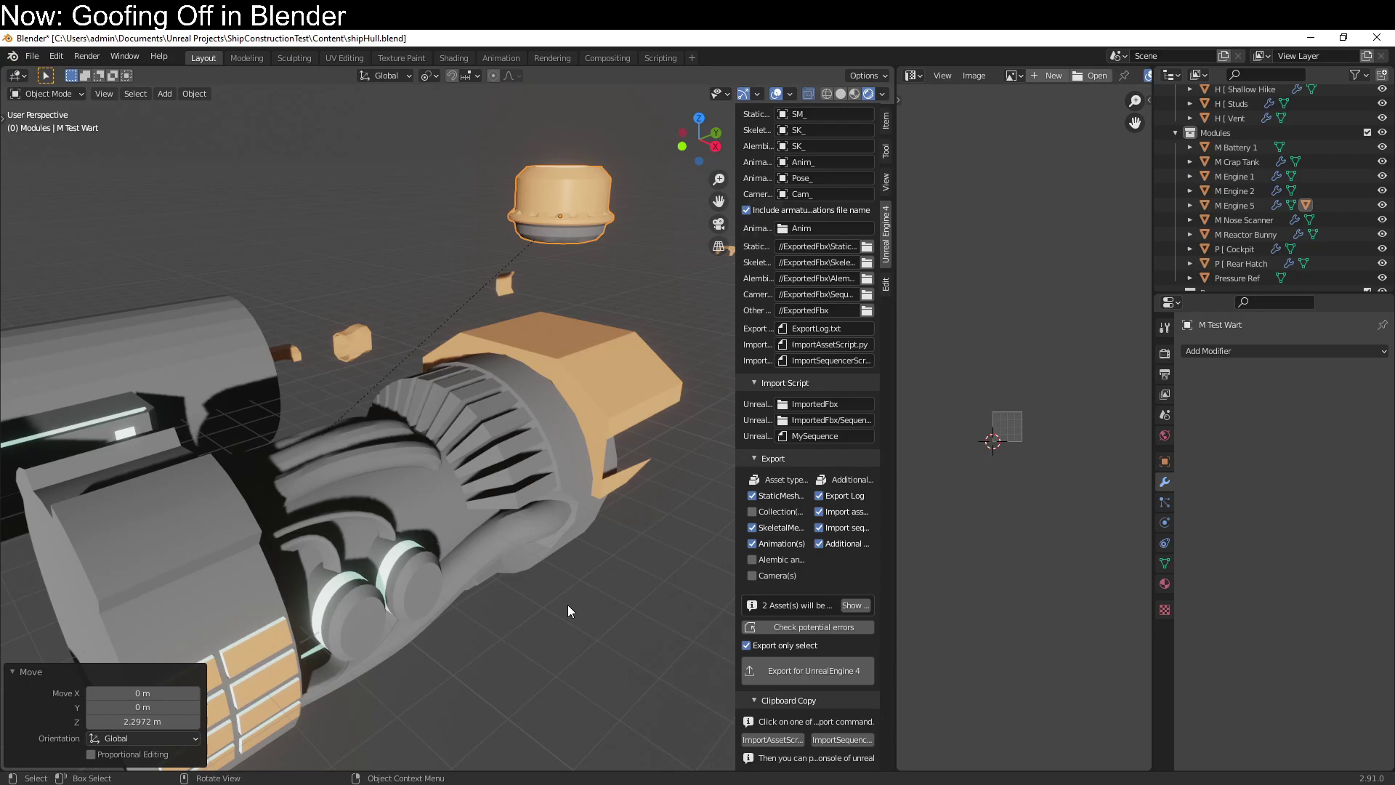
Undo the vertical move of M Test Wart, its parenting to M Engine 5 and its move along Y
{"action": "key", "text": "ctrl+z"}
{"action": "key", "text": "ctrl+z"}
{"action": "key", "text": "ctrl+shift+z"}
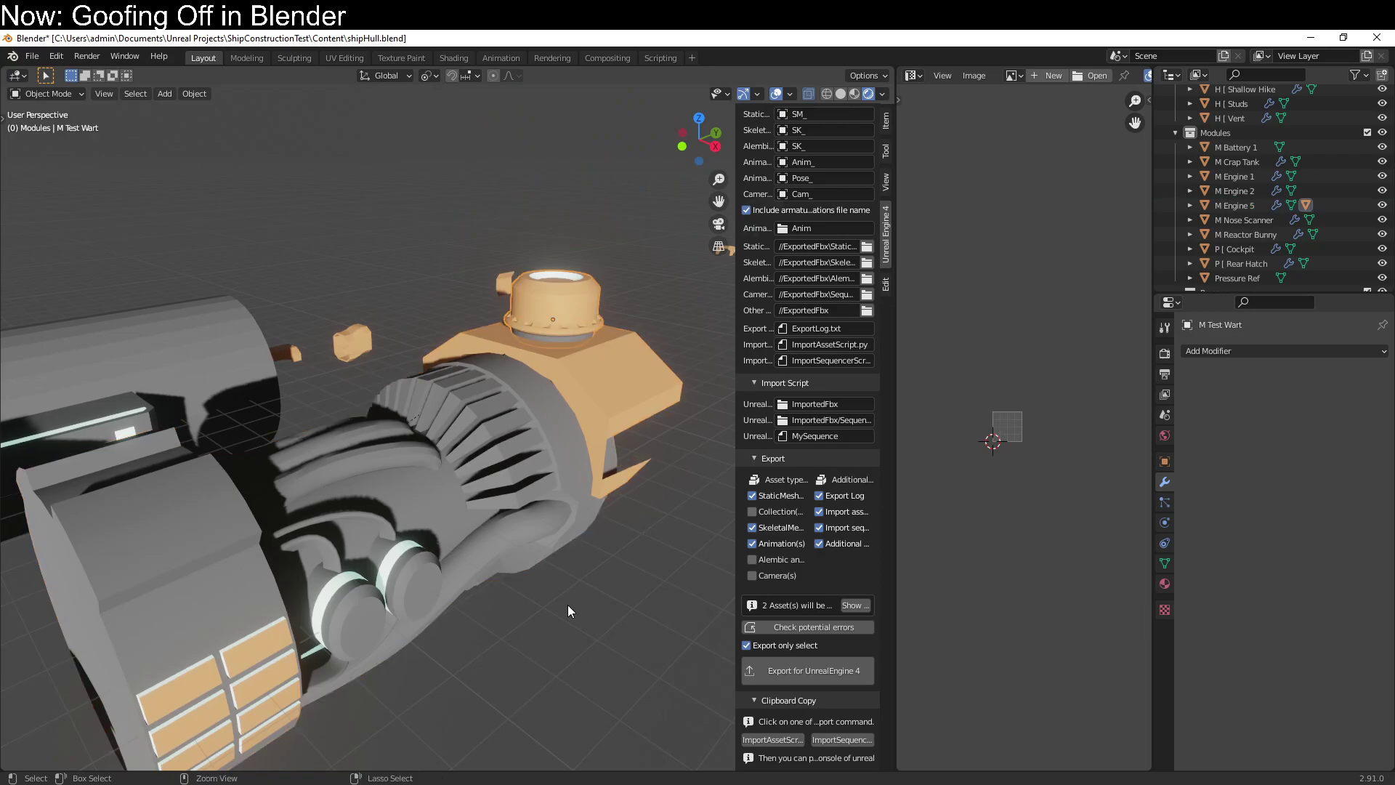
{"action": "key", "text": "ctrl+shift+z"}
{"action": "key", "text": "ctrl+shift+z"}
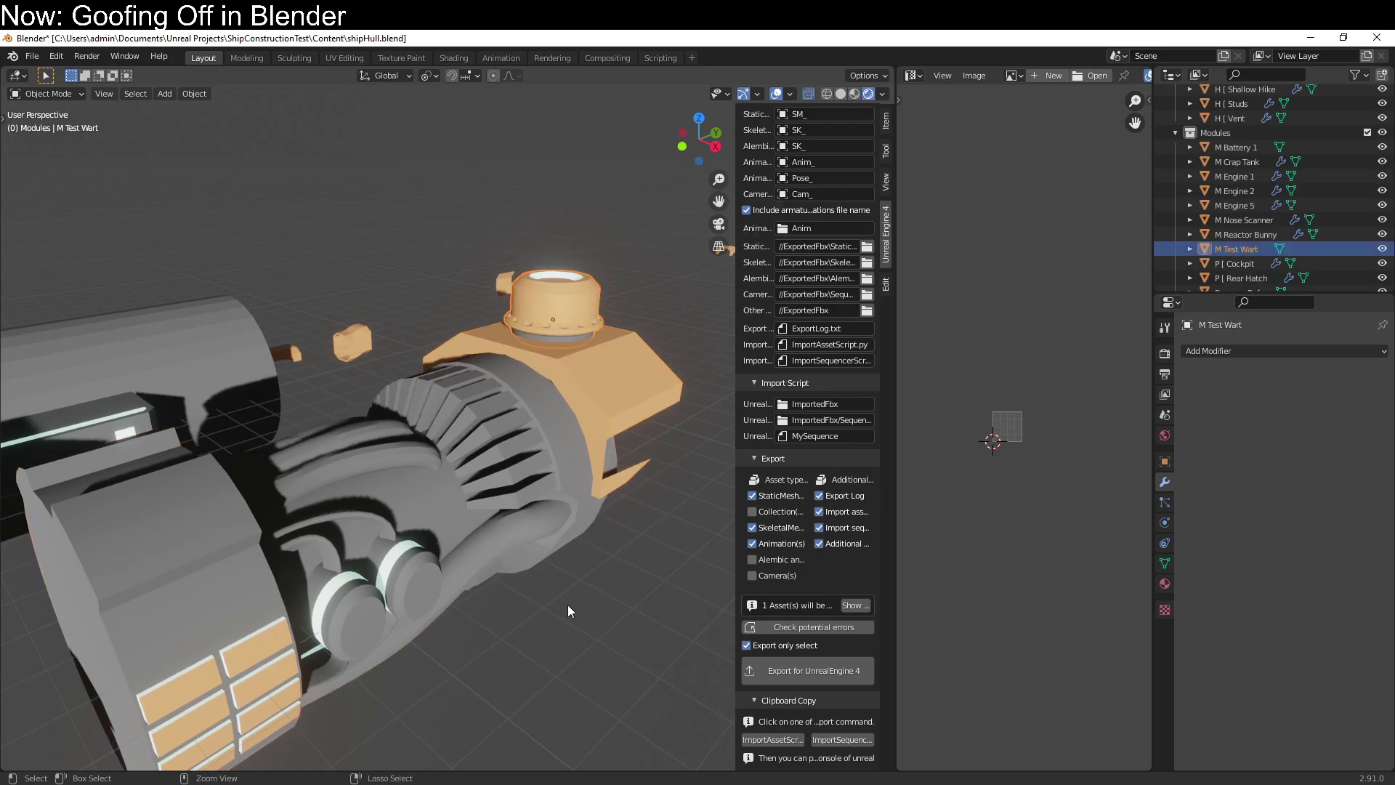
{"action": "middle_click_drag", "start_coordinate": [568, 605], "coordinate": [420, 606]}
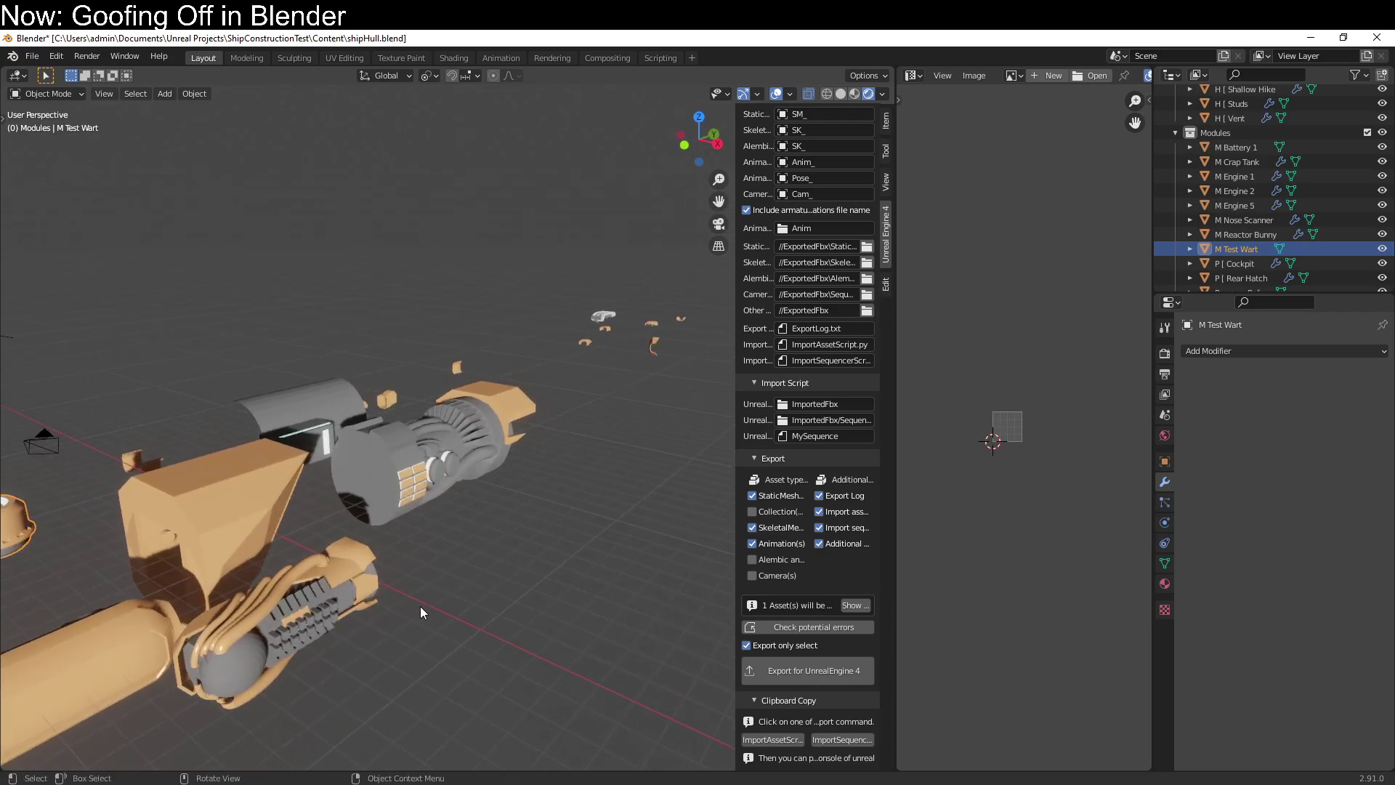